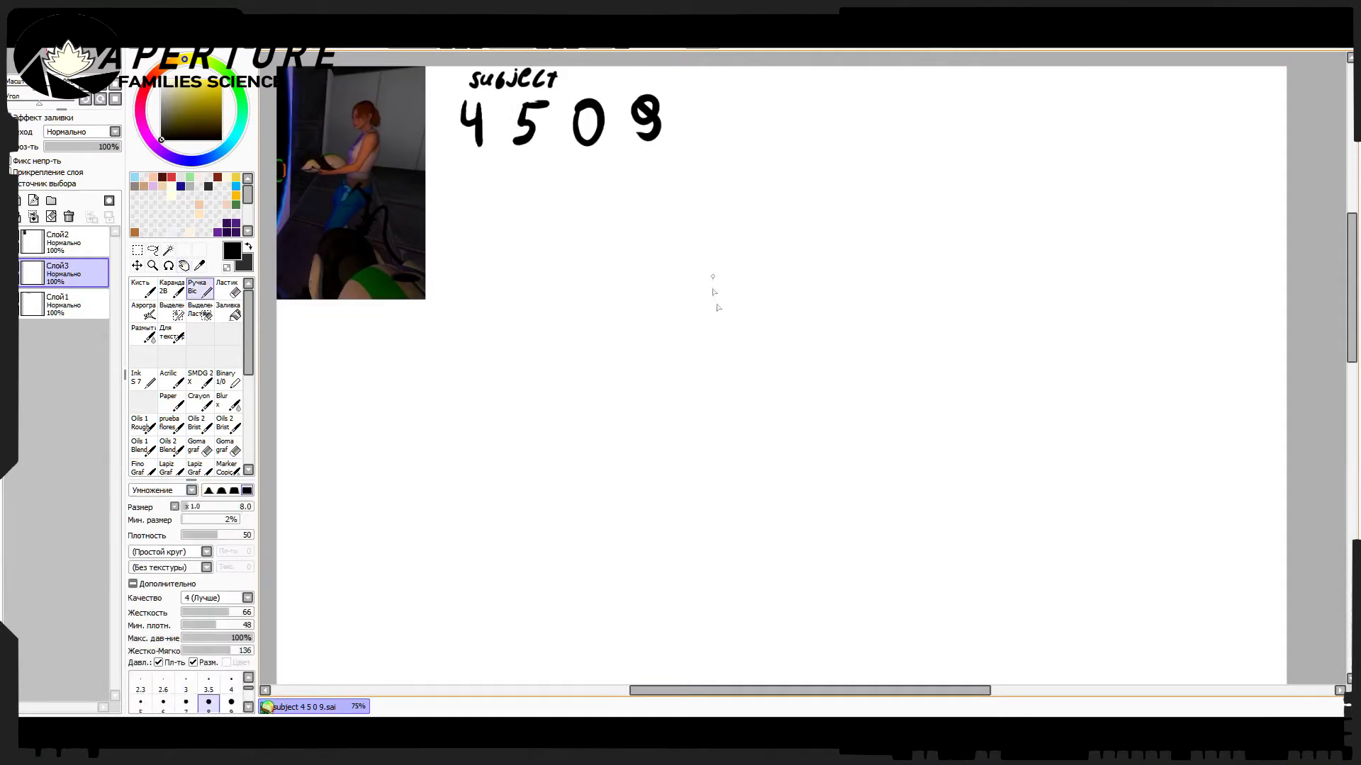
Sketch an oval head on the blank canvas and clean up its right edge.
scroll(768, 326, up, 2)
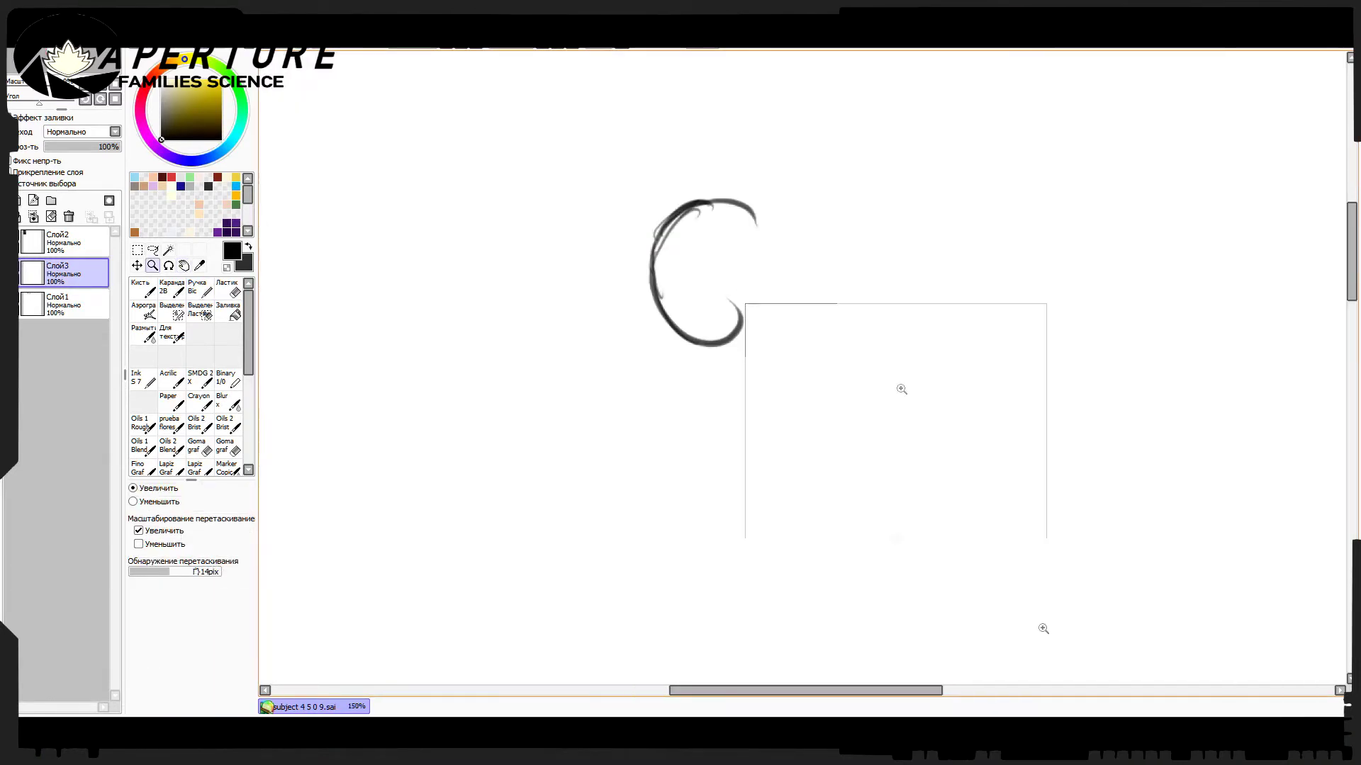
drag(900, 387, 879, 340)
key(e)
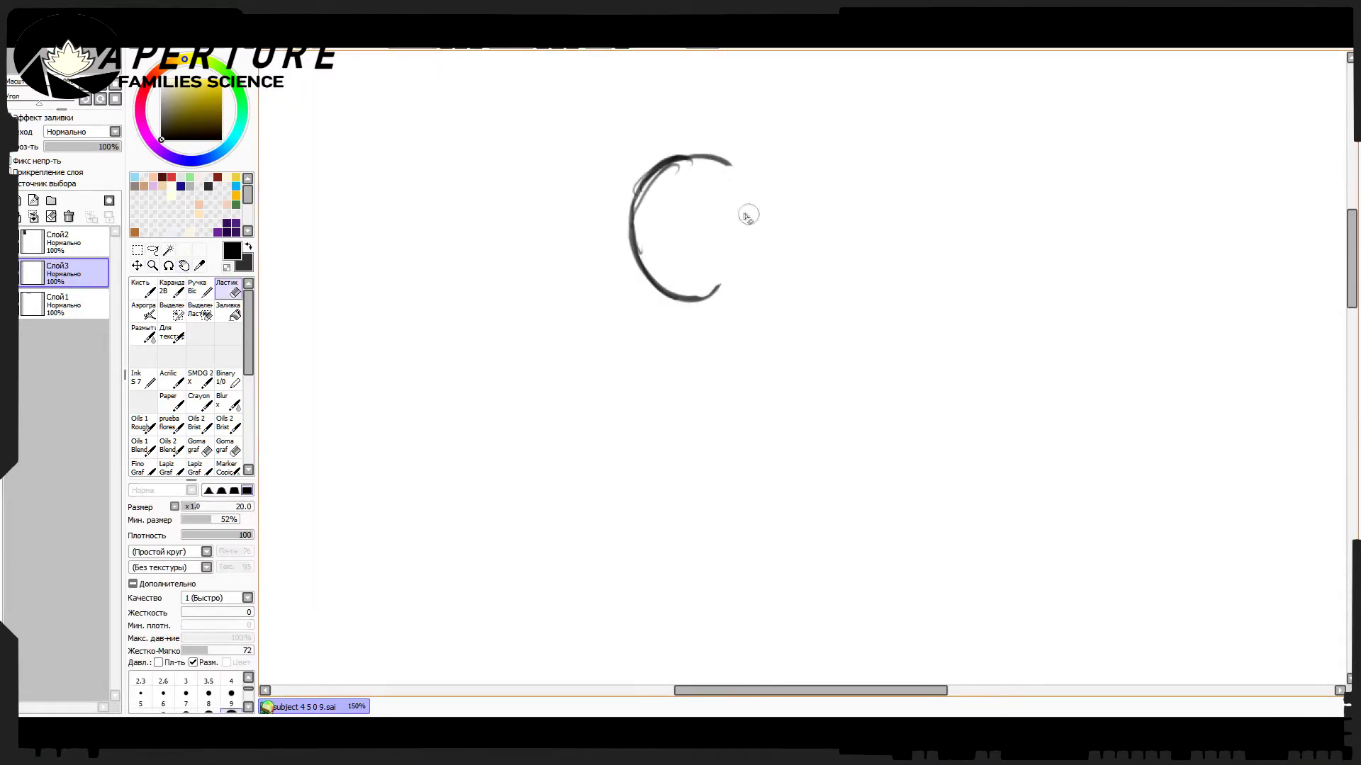
key(n)
mouse_move(730, 163)
mouse_down()
mouse_move(734, 280)
mouse_move(698, 292)
mouse_up()
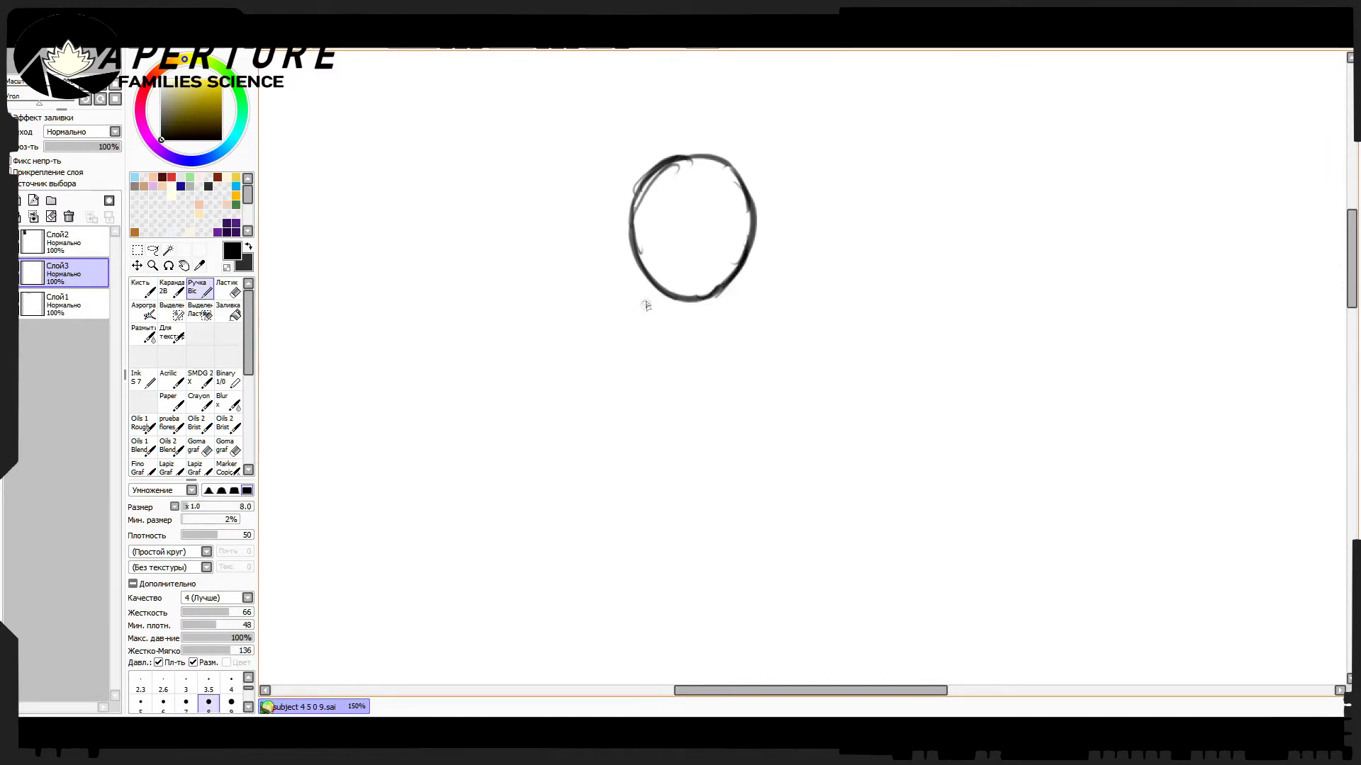
key(e)
drag(741, 276, 750, 218)
key(n)
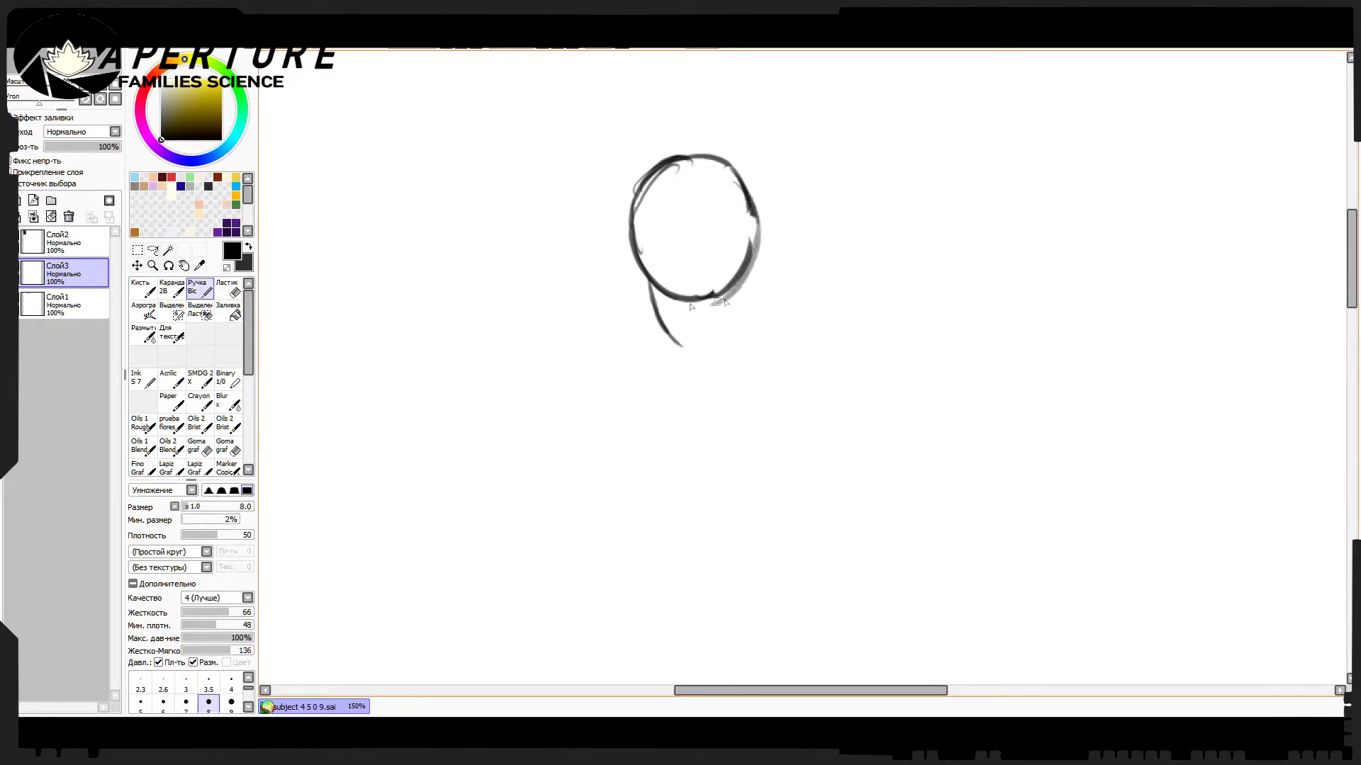
Sketch the neck and shoulder lines below the head and smooth the head's outline.
key(e)
key(n)
mouse_move(666, 341)
mouse_down()
mouse_move(648, 312)
mouse_move(642, 367)
mouse_up()
drag(714, 296, 704, 335)
drag(753, 213, 744, 273)
key(e)
mouse_move(641, 199)
mouse_down()
mouse_move(663, 183)
mouse_move(638, 234)
mouse_move(722, 170)
mouse_up()
key(n)
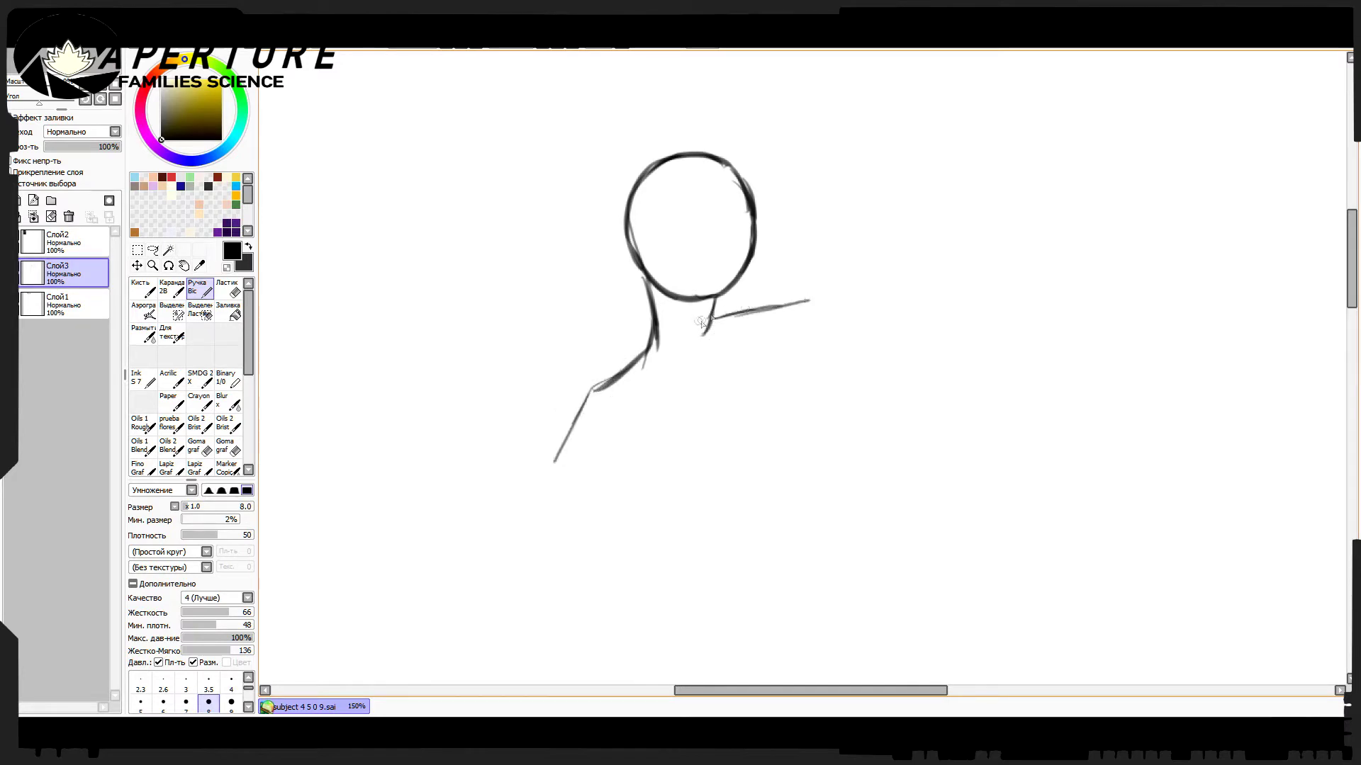
key(e)
mouse_move(720, 282)
mouse_down()
mouse_move(709, 154)
mouse_move(622, 241)
mouse_move(644, 278)
mouse_up()
key(n)
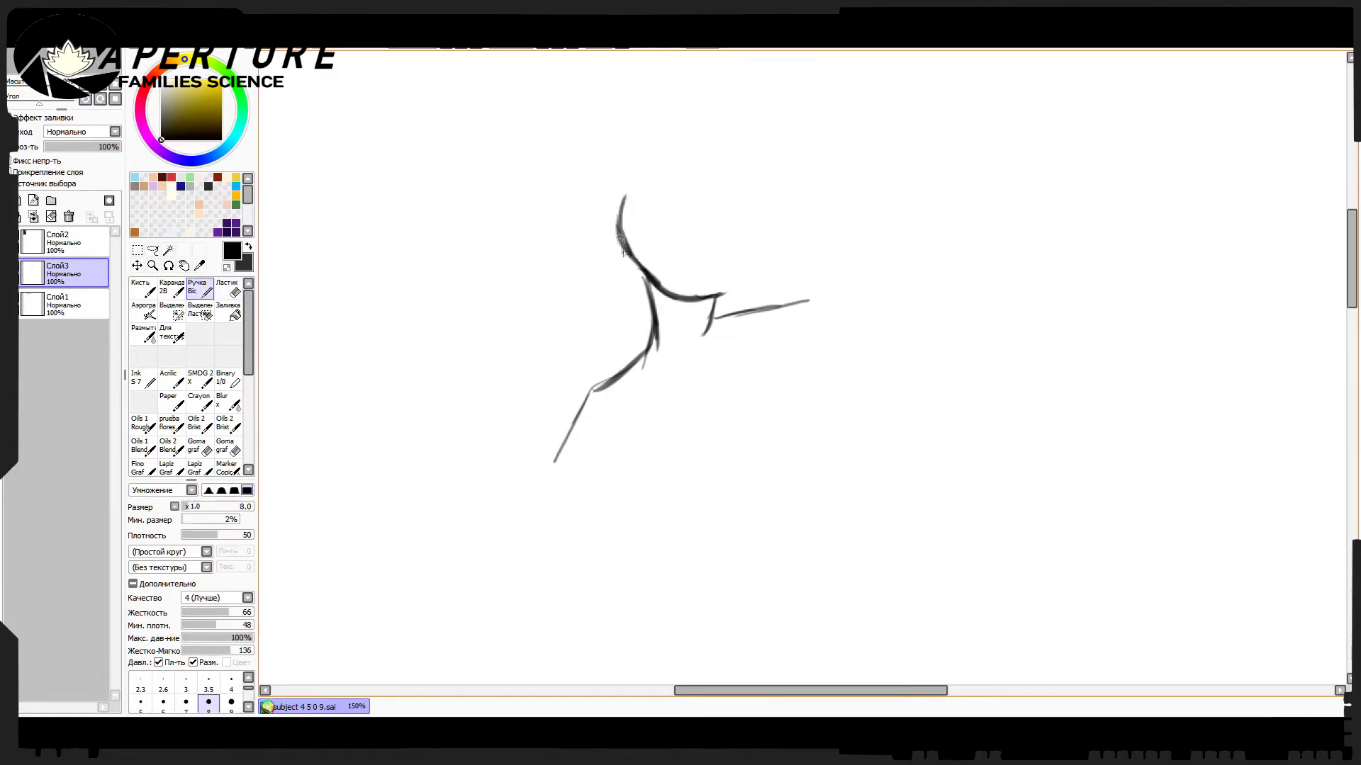
mouse_move(624, 171)
mouse_down()
mouse_move(749, 147)
mouse_move(769, 157)
mouse_move(754, 157)
mouse_move(749, 226)
mouse_move(715, 263)
mouse_move(642, 150)
mouse_move(666, 148)
mouse_move(680, 205)
mouse_up()
Shorten the right shoulder line and sketch the left chest curve with a short waist line below it.
key(e)
key(n)
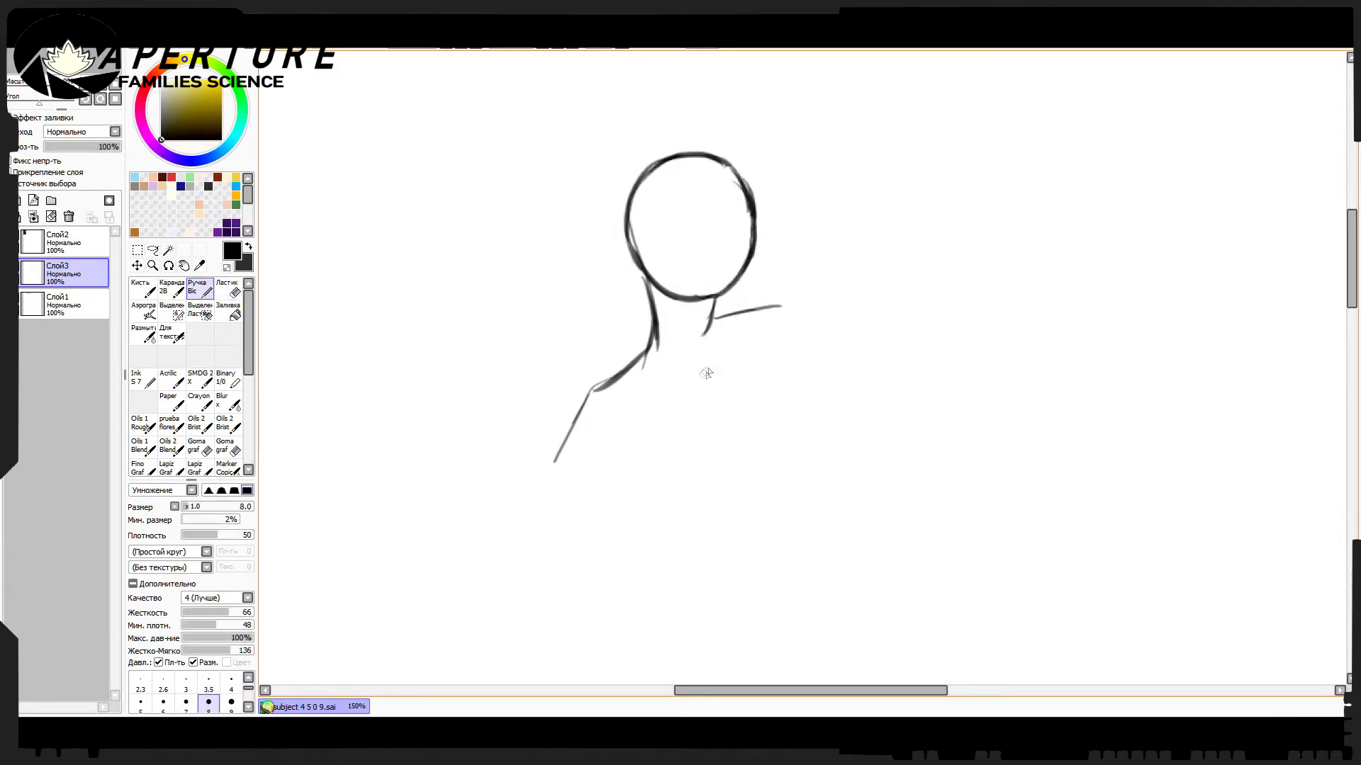
drag(622, 393, 601, 496)
drag(607, 501, 670, 546)
key(e)
key(n)
drag(686, 541, 713, 567)
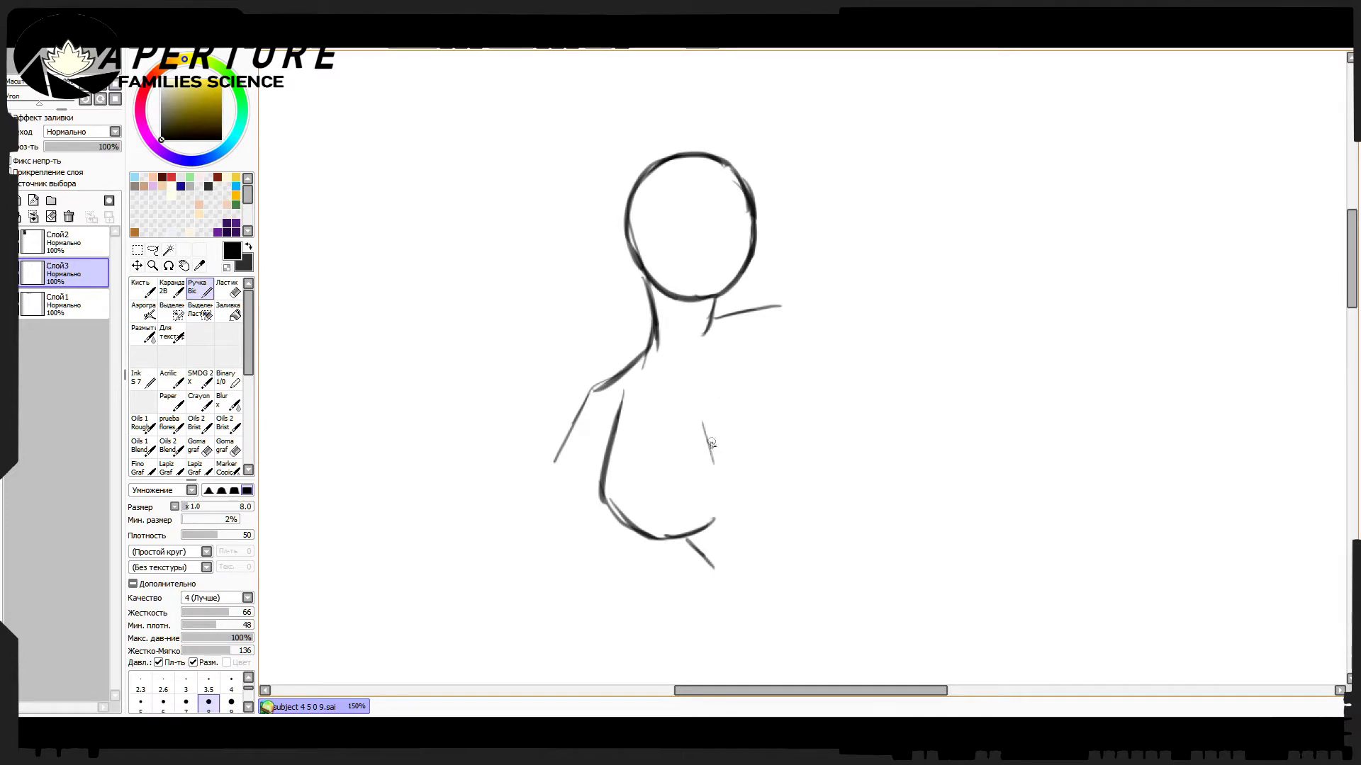
Sketch the right chest curve from below the shoulder around to its underside.
mouse_move(737, 360)
mouse_down()
mouse_move(767, 401)
mouse_move(818, 411)
mouse_move(740, 502)
mouse_move(781, 486)
mouse_move(755, 372)
mouse_move(807, 403)
mouse_move(826, 442)
mouse_up()
key(ctrl+z)
key(ctrl+z)
key(e)
key(n)
drag(749, 498, 823, 453)
drag(745, 363, 829, 461)
key(ctrl+z)
mouse_move(808, 386)
mouse_down()
mouse_move(777, 493)
mouse_move(791, 499)
mouse_move(693, 530)
mouse_up()
key(e)
key(n)
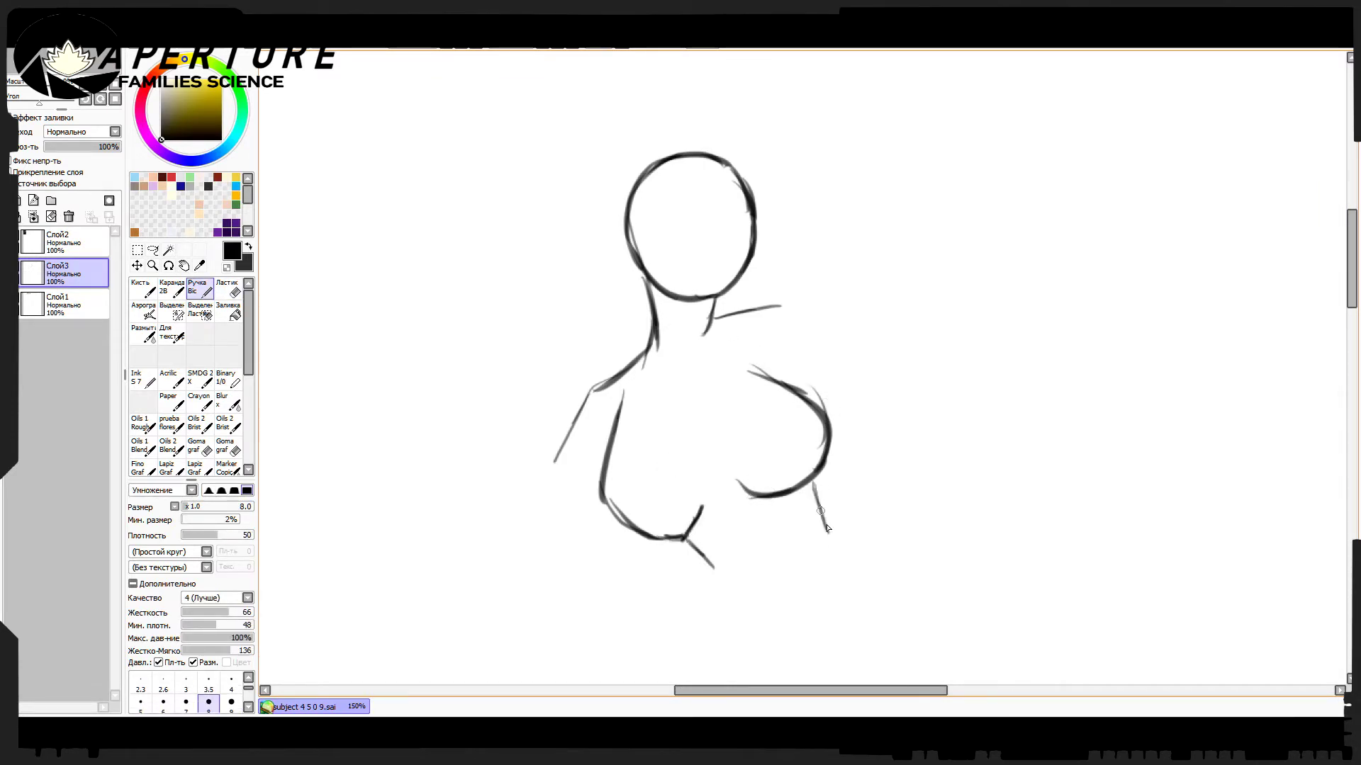
Erase stray strokes on both chest curves and redraw the left curve's side.
key(e)
drag(622, 391, 606, 496)
key(n)
drag(637, 431, 623, 527)
key(e)
mouse_move(751, 365)
mouse_down()
mouse_move(822, 417)
mouse_move(835, 453)
mouse_up()
key(n)
Clean up and darken the underside of the left chest curve.
key(e)
mouse_move(627, 429)
mouse_down()
mouse_move(635, 522)
mouse_move(688, 540)
mouse_up()
key(n)
drag(702, 493, 684, 542)
key(e)
key(n)
Redraw the outer edge of the right chest curve as one rounded line.
mouse_move(817, 433)
mouse_down()
mouse_move(764, 378)
mouse_move(833, 450)
mouse_up()
key(ctrl+z)
drag(757, 353, 829, 454)
key(e)
Sketch the left arm with a straight upper arm, a bent elbow and a forearm extending outward.
key(n)
mouse_move(590, 394)
mouse_down()
mouse_move(556, 461)
mouse_move(579, 560)
mouse_up()
key(ctrl+z)
mouse_move(594, 389)
mouse_down()
mouse_move(594, 571)
mouse_move(516, 596)
mouse_up()
drag(515, 596, 738, 434)
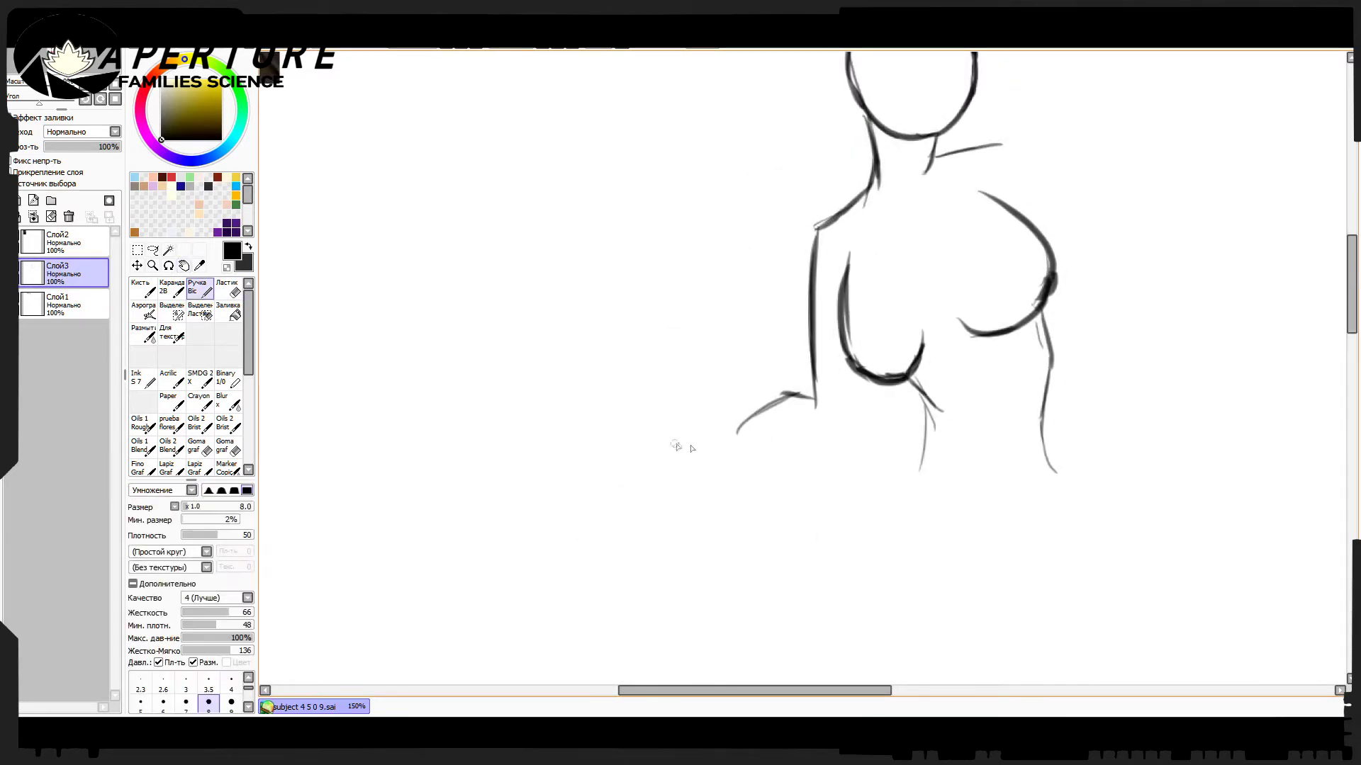
drag(679, 479, 844, 443)
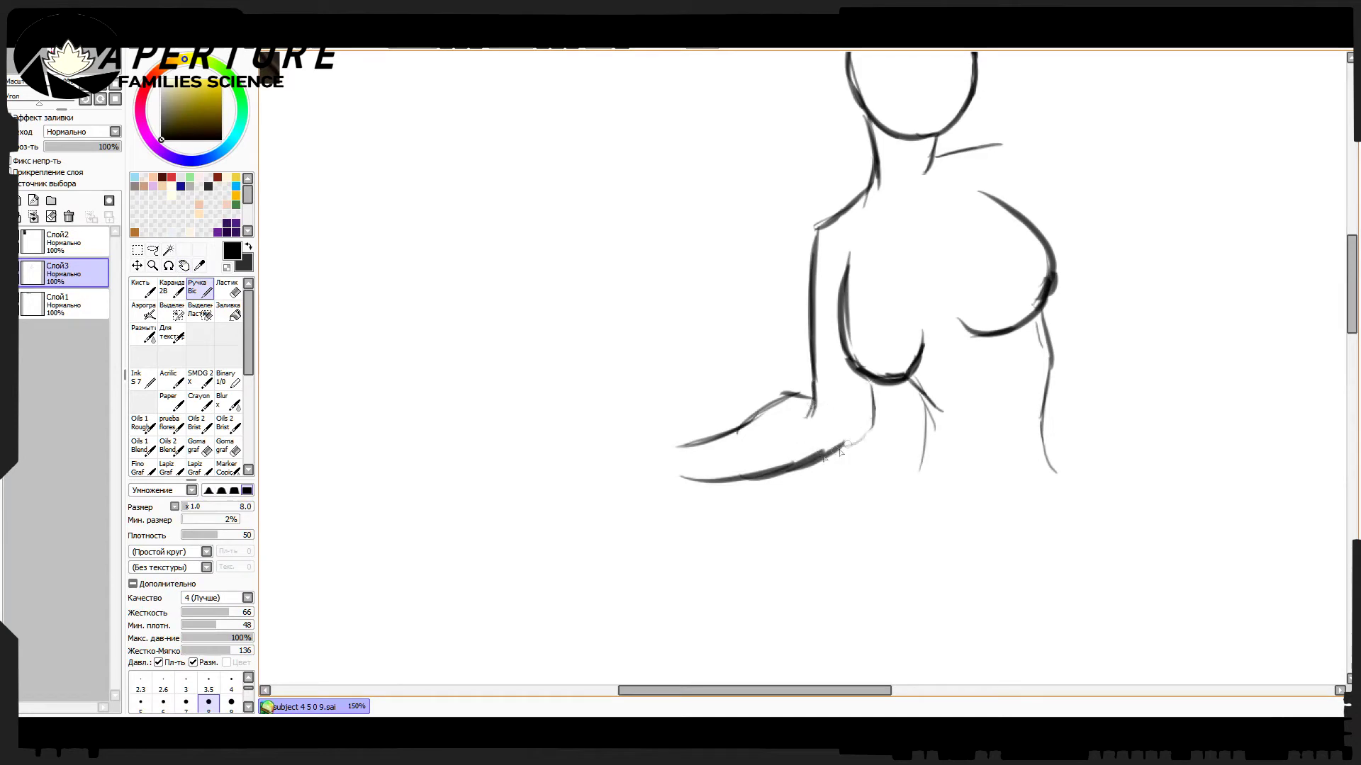
drag(873, 382, 822, 461)
drag(885, 425, 755, 478)
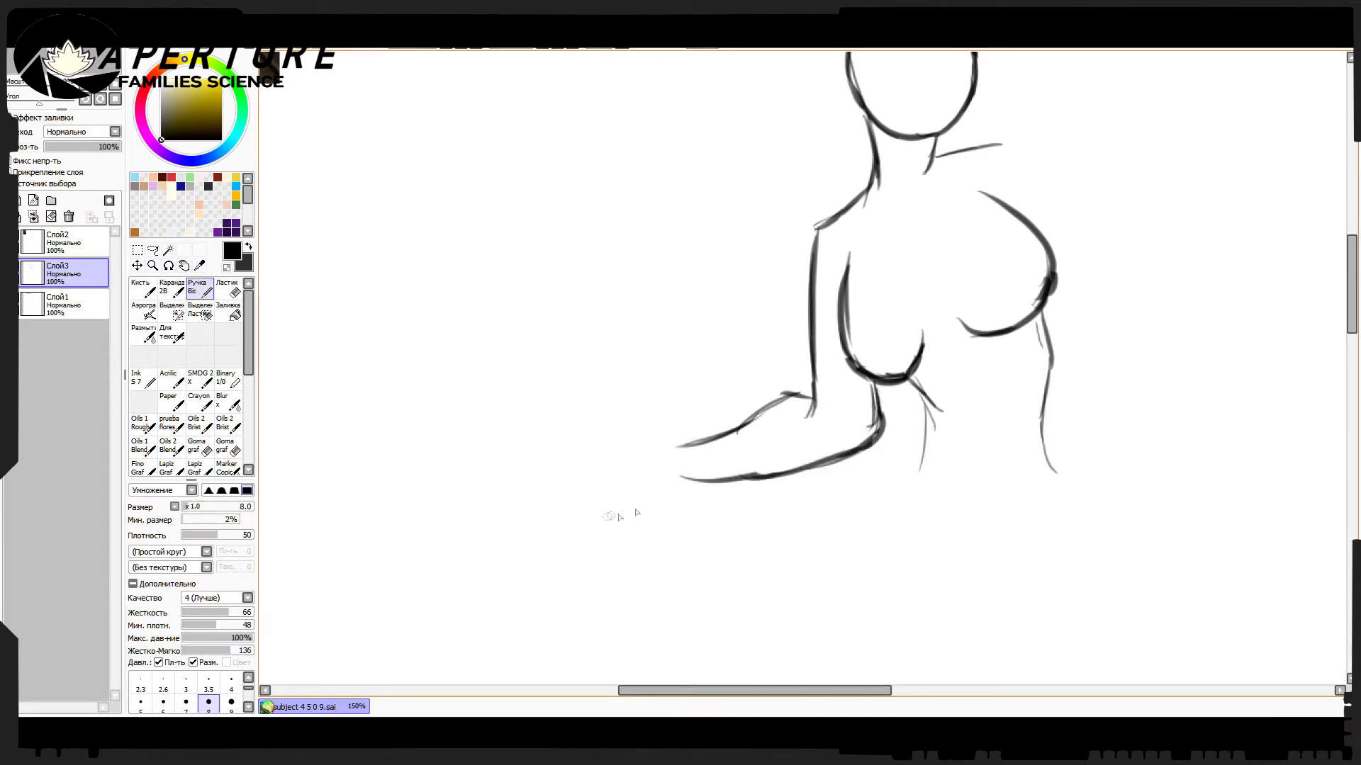
Sketch the left waist curve, the rounded left hip and the raised leg's thigh.
key(space)
mouse_move(930, 425)
mouse_down()
mouse_move(716, 342)
mouse_move(581, 469)
mouse_up()
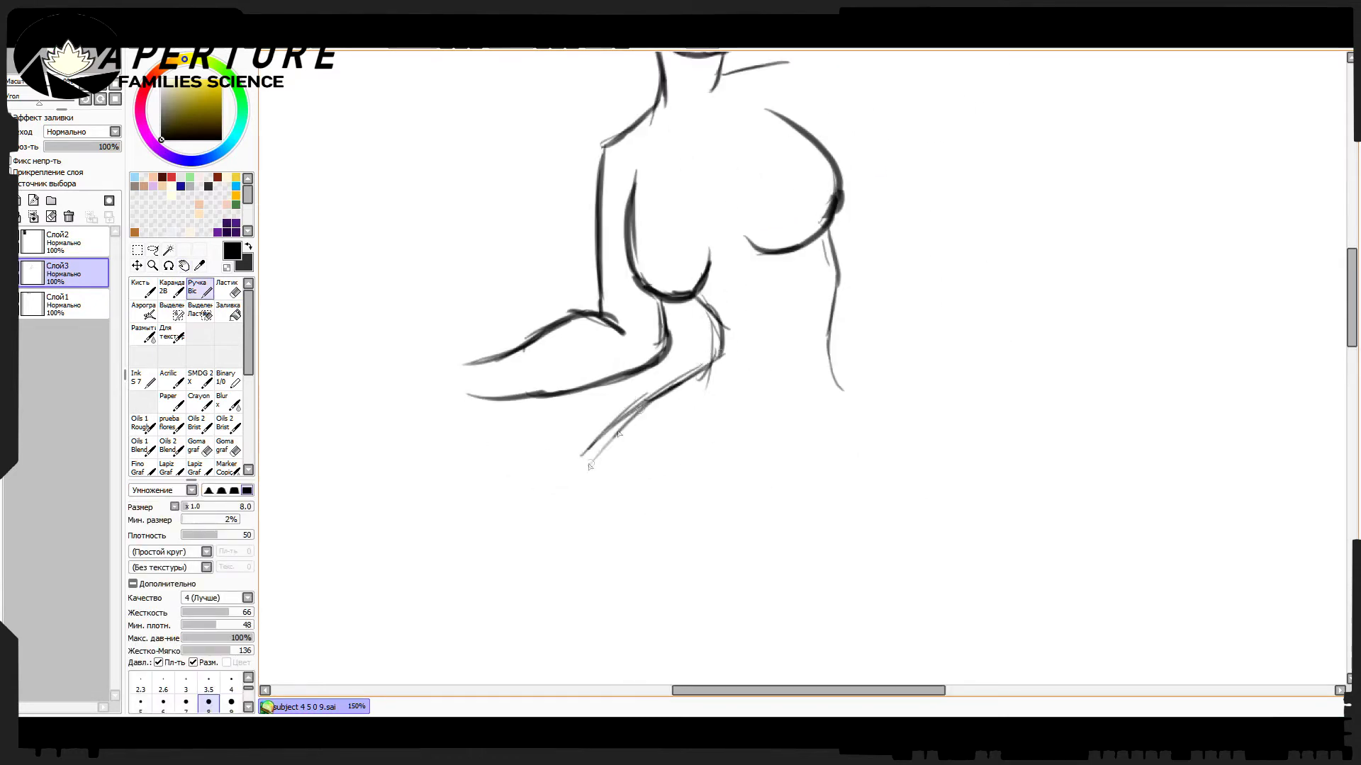
key(space)
drag(847, 99, 801, 308)
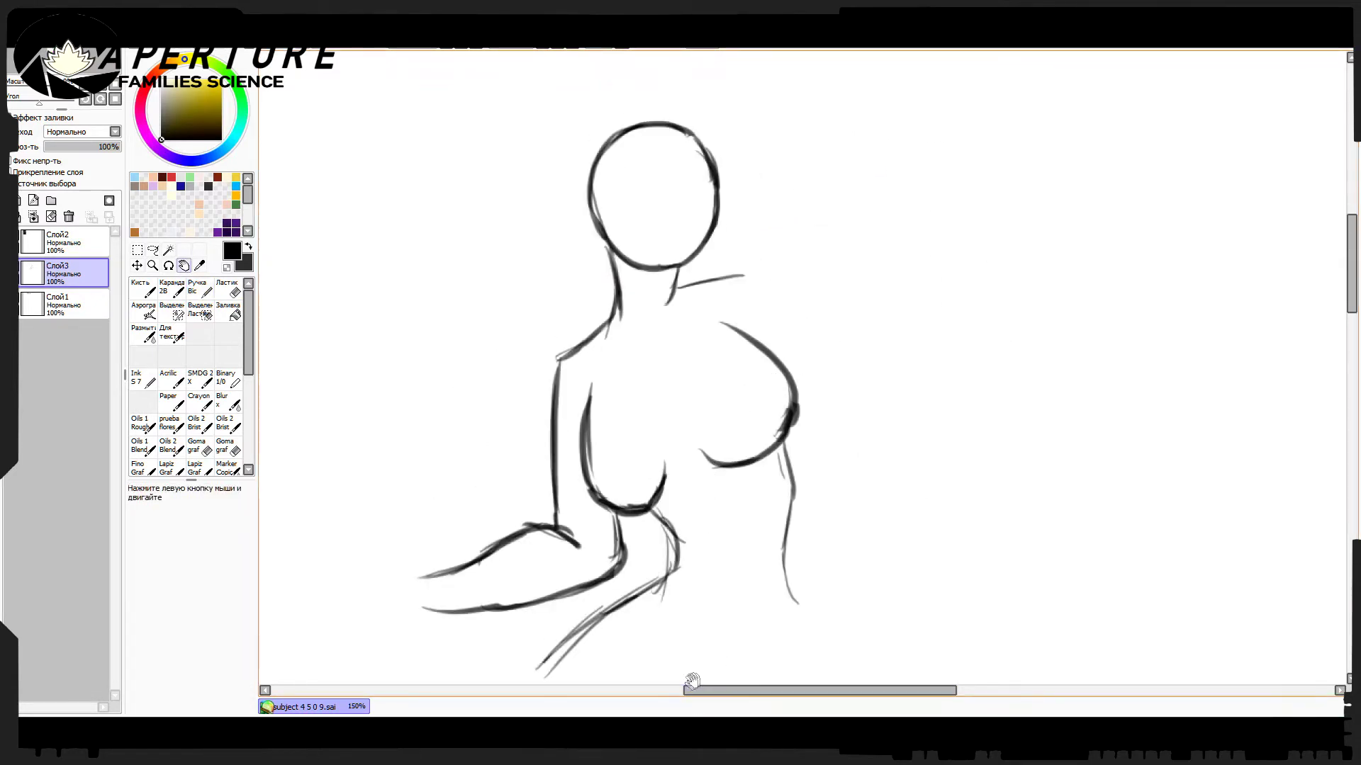
drag(693, 673, 695, 474)
drag(560, 425, 603, 595)
mouse_move(567, 419)
mouse_down()
mouse_move(630, 387)
mouse_move(758, 584)
mouse_up()
drag(766, 606, 769, 645)
drag(583, 574, 698, 655)
Sketch the right hip and outer thigh, running down from the waist.
drag(839, 435, 851, 482)
drag(849, 489, 846, 530)
drag(815, 400, 847, 650)
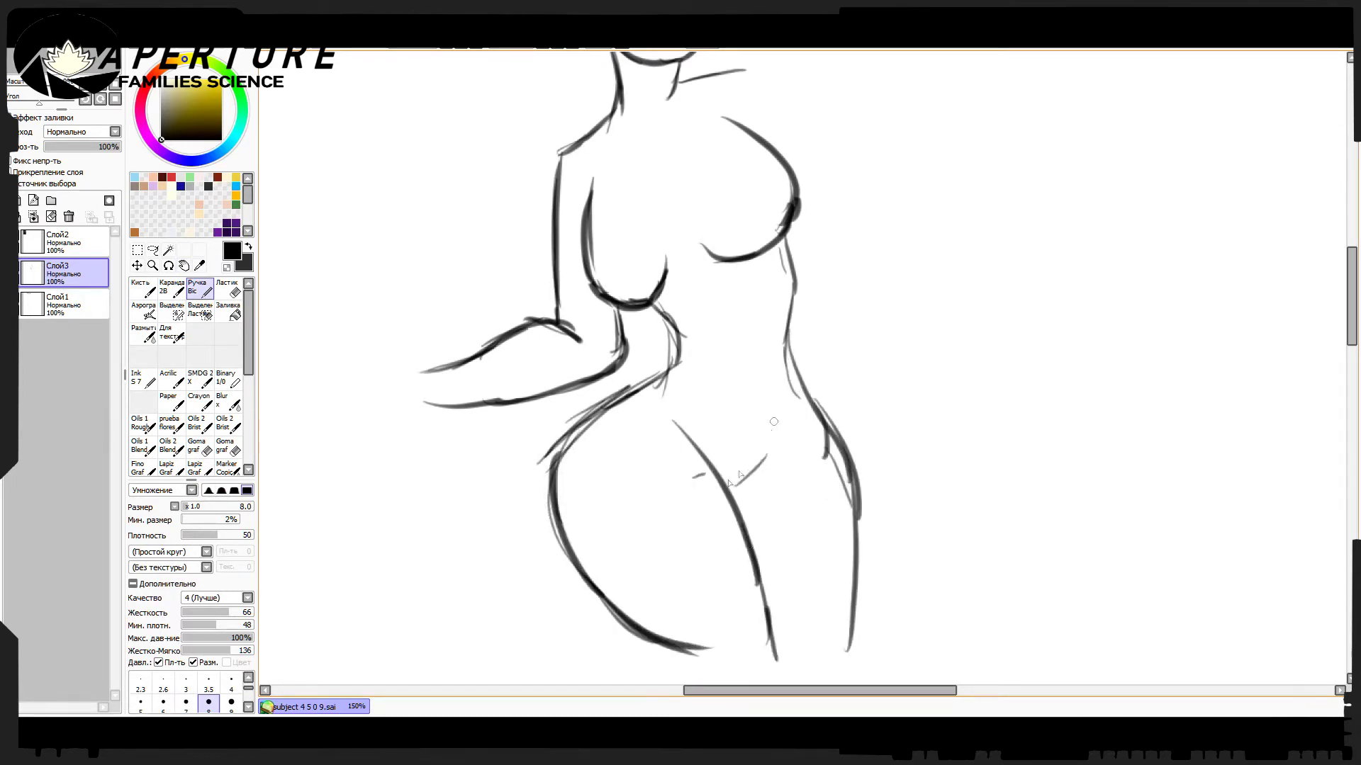
Erase the left chest curve and redraw it rounder, starting closer to the chest's centre.
key(e)
drag(660, 276, 709, 407)
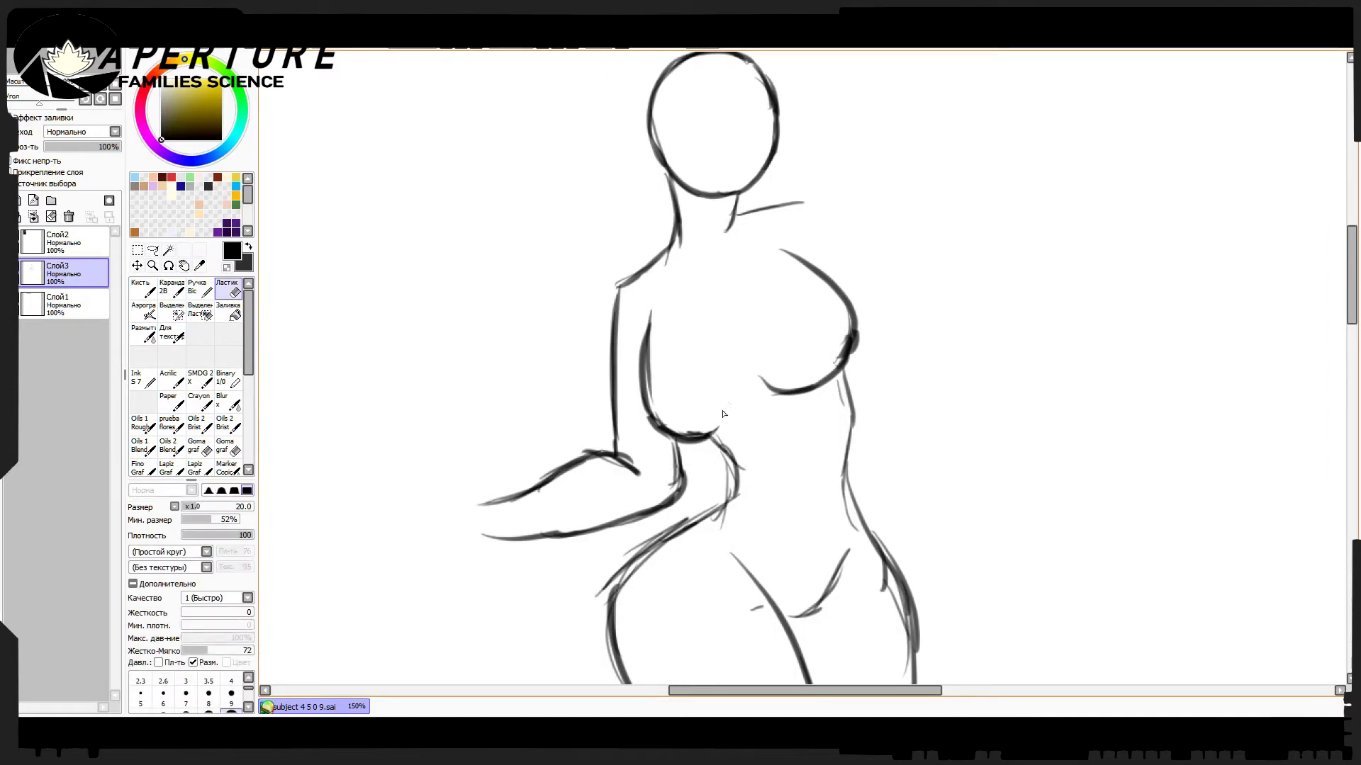
drag(648, 315, 702, 436)
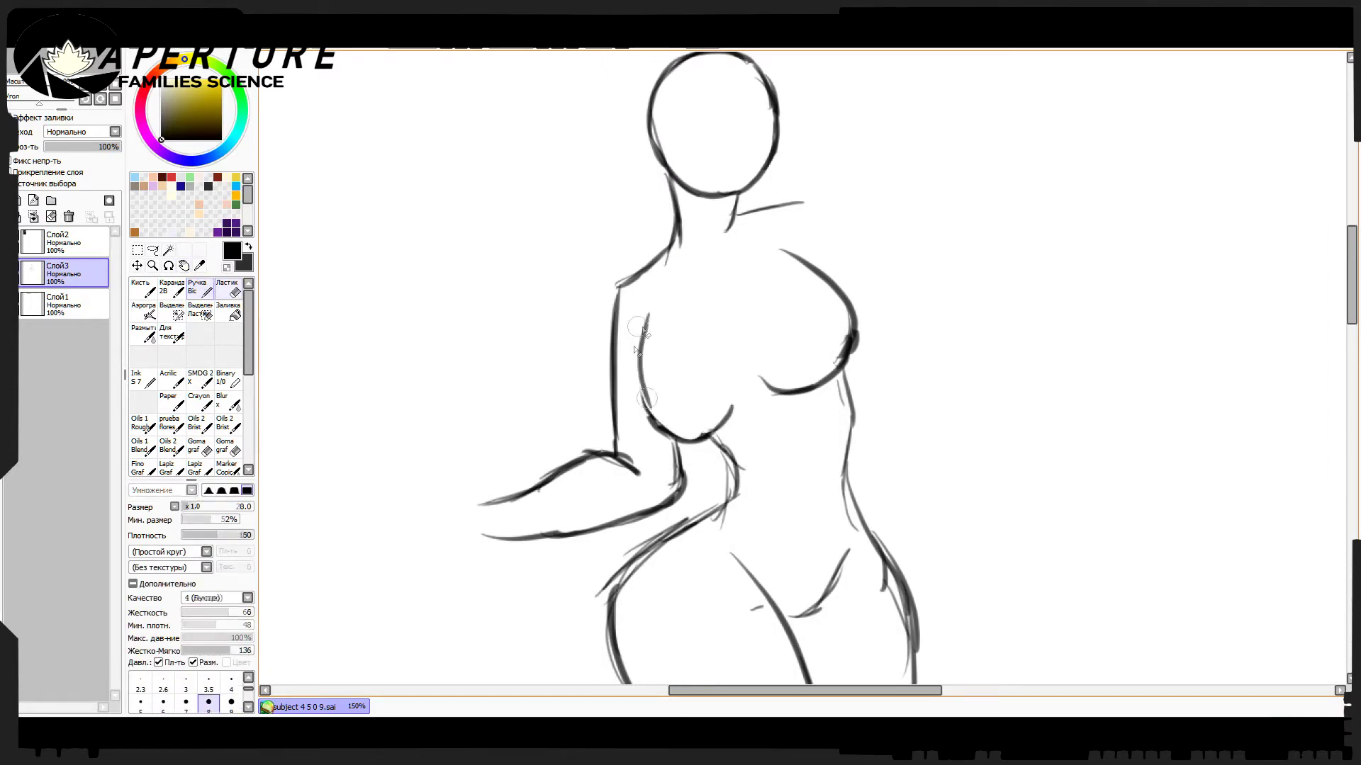
key(n)
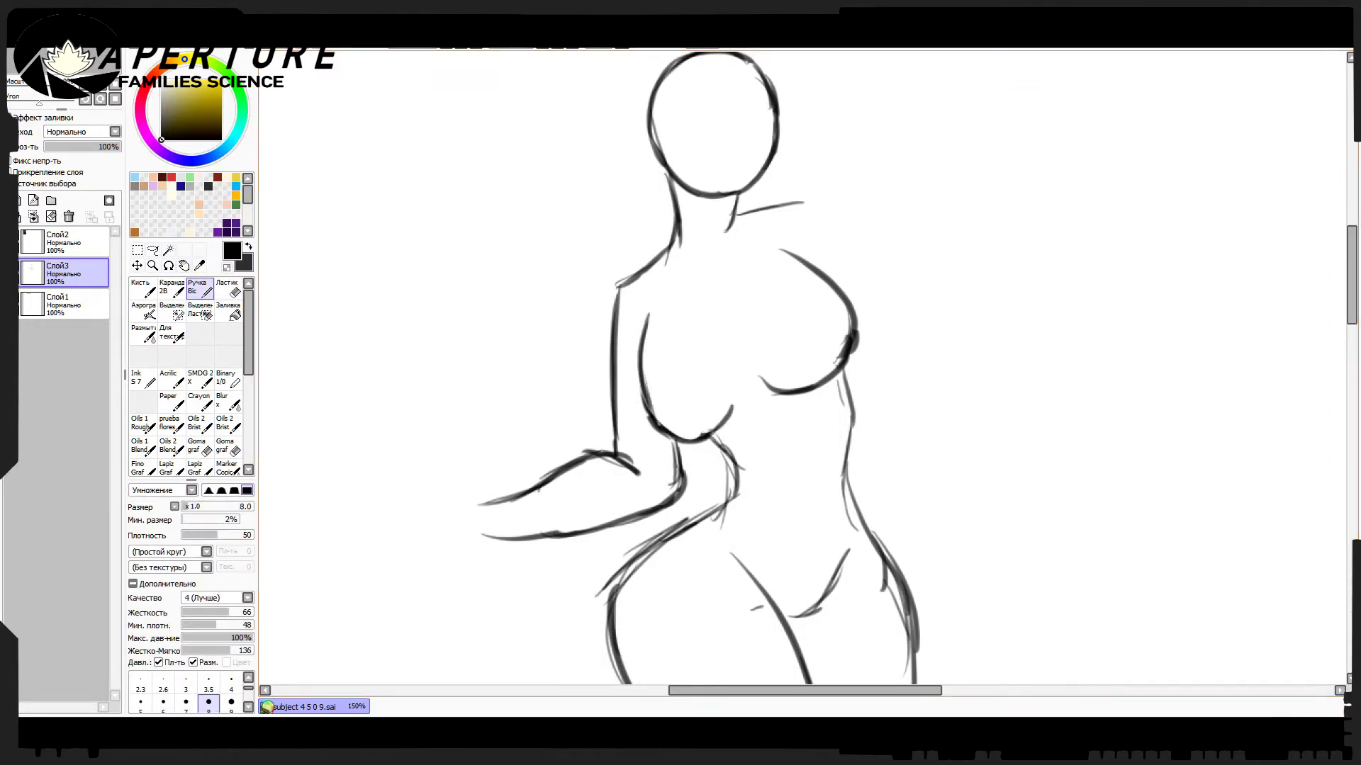
drag(660, 312, 709, 437)
key(e)
key(n)
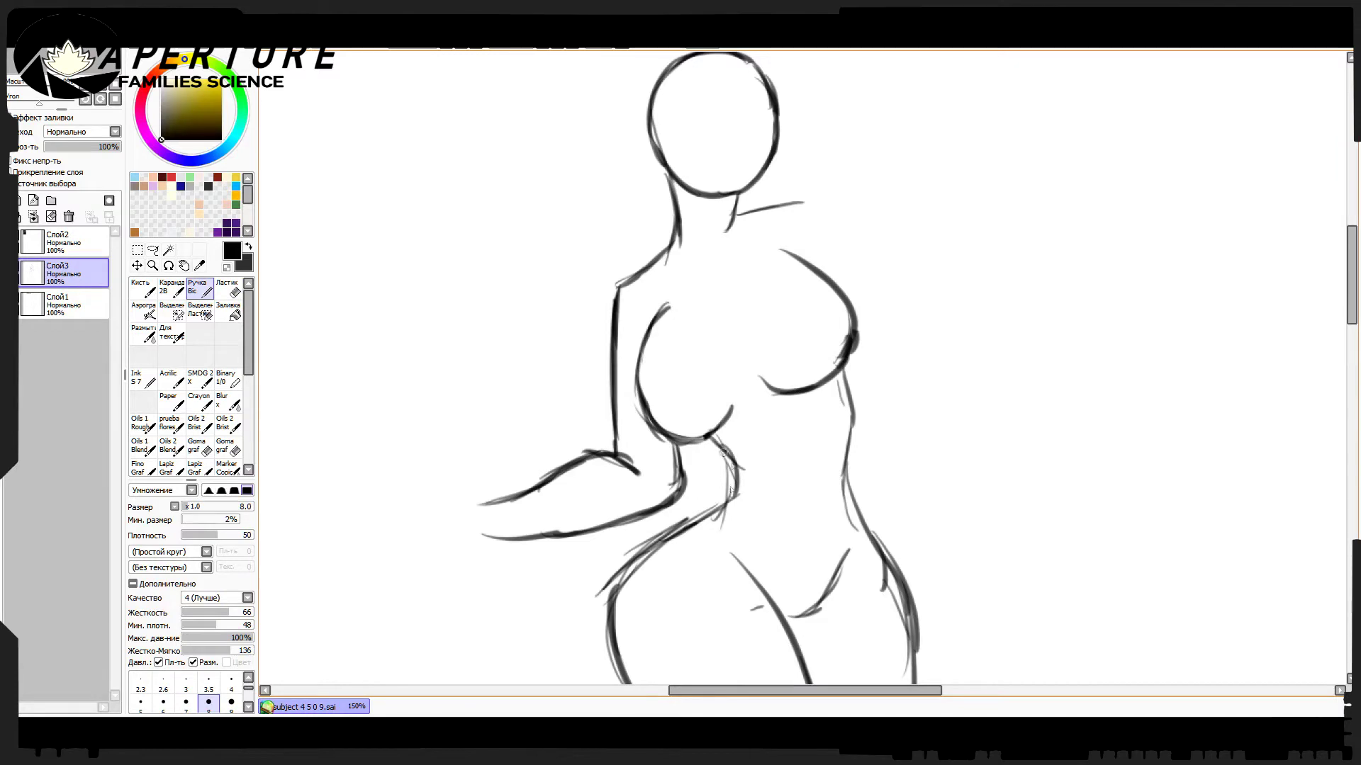
Strengthen the right waist contour down to the hip and mark the navel.
mouse_move(840, 370)
mouse_down()
mouse_move(852, 500)
mouse_move(900, 567)
mouse_up()
key(space)
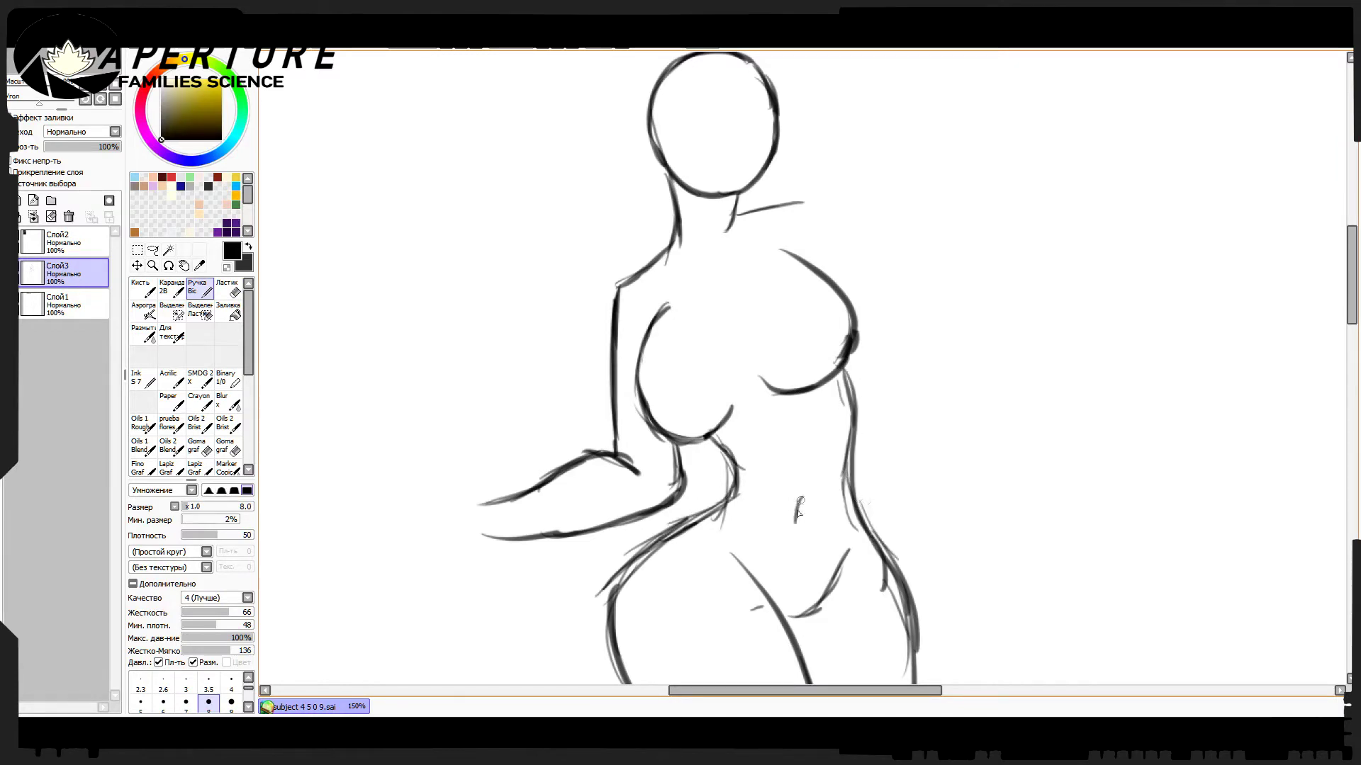
mouse_move(738, 320)
mouse_down()
mouse_move(715, 312)
mouse_move(589, 139)
mouse_move(610, 135)
mouse_up()
key(ctrl+minus)
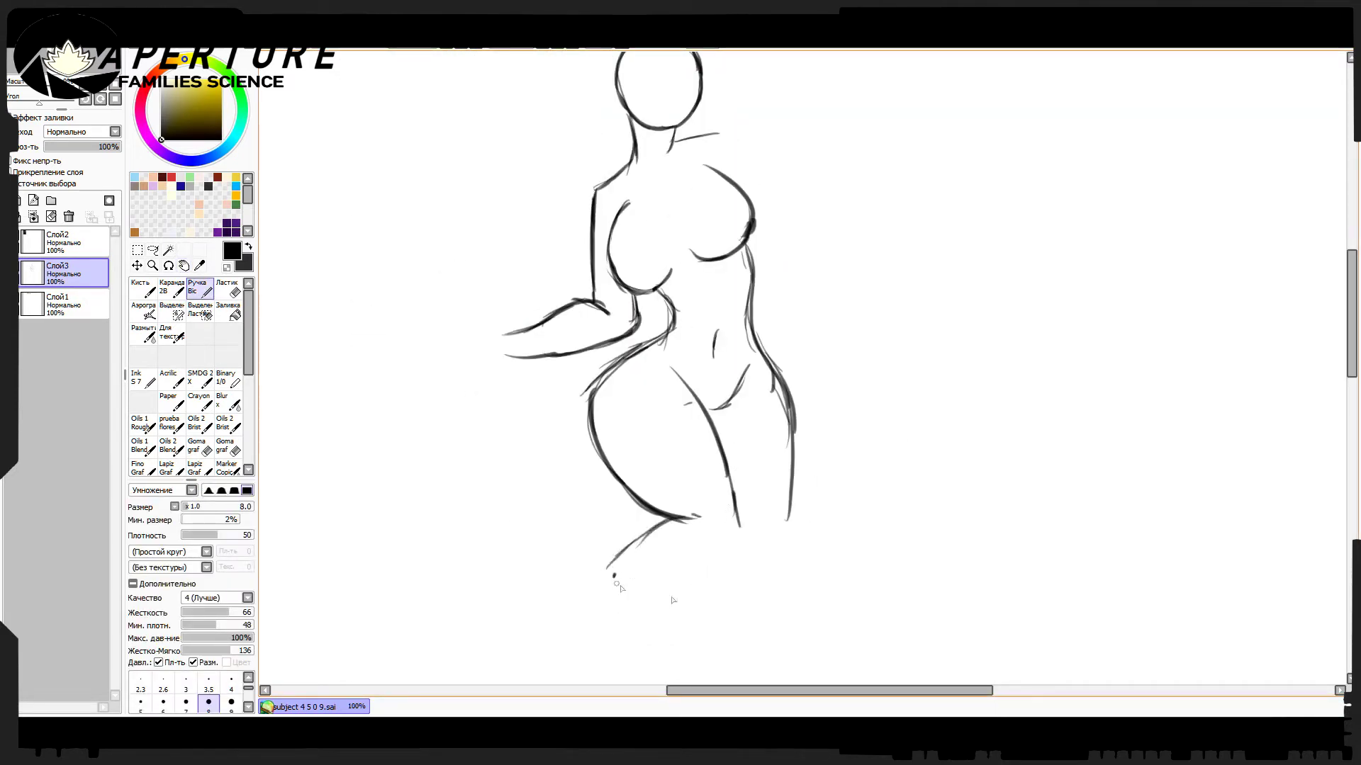
drag(620, 588, 733, 601)
key(ctrl+plus)
key(ctrl+plus)
key(e)
drag(621, 582, 734, 586)
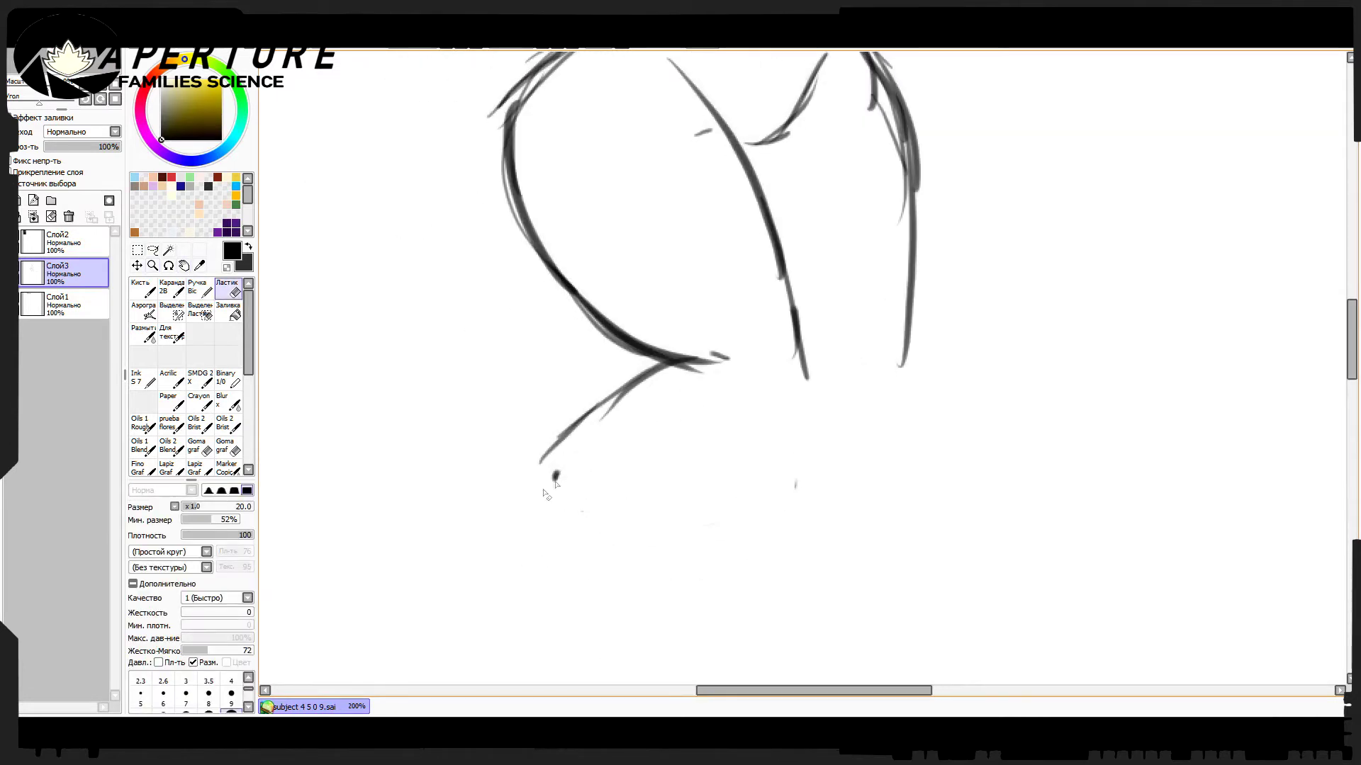
mouse_move(549, 469)
mouse_down()
mouse_move(662, 392)
mouse_move(593, 454)
mouse_up()
key(n)
drag(574, 489, 712, 510)
key(ctrl+z)
Clean up the raised thigh's underside and sketch the bent knee and the shin's lower edge.
key(e)
drag(708, 358, 659, 358)
key(n)
drag(606, 490, 753, 494)
mouse_move(645, 499)
mouse_down()
mouse_move(839, 401)
mouse_move(721, 494)
mouse_move(794, 334)
mouse_up()
key(e)
key(n)
drag(788, 334, 819, 460)
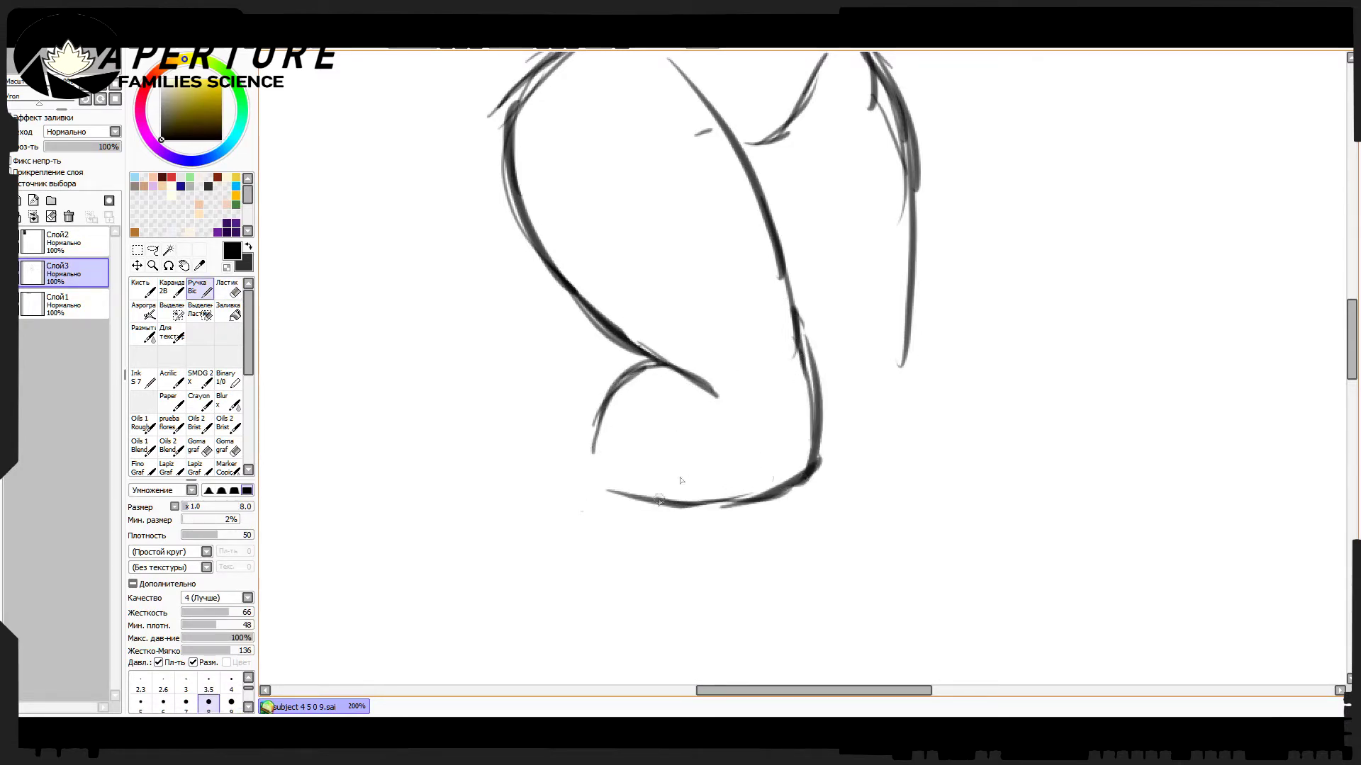
Sketch the bent leg's foot and darken the line from the shin to the knee.
mouse_move(521, 595)
mouse_down()
mouse_move(627, 498)
mouse_move(812, 489)
mouse_up()
key(e)
key(n)
drag(627, 505, 823, 453)
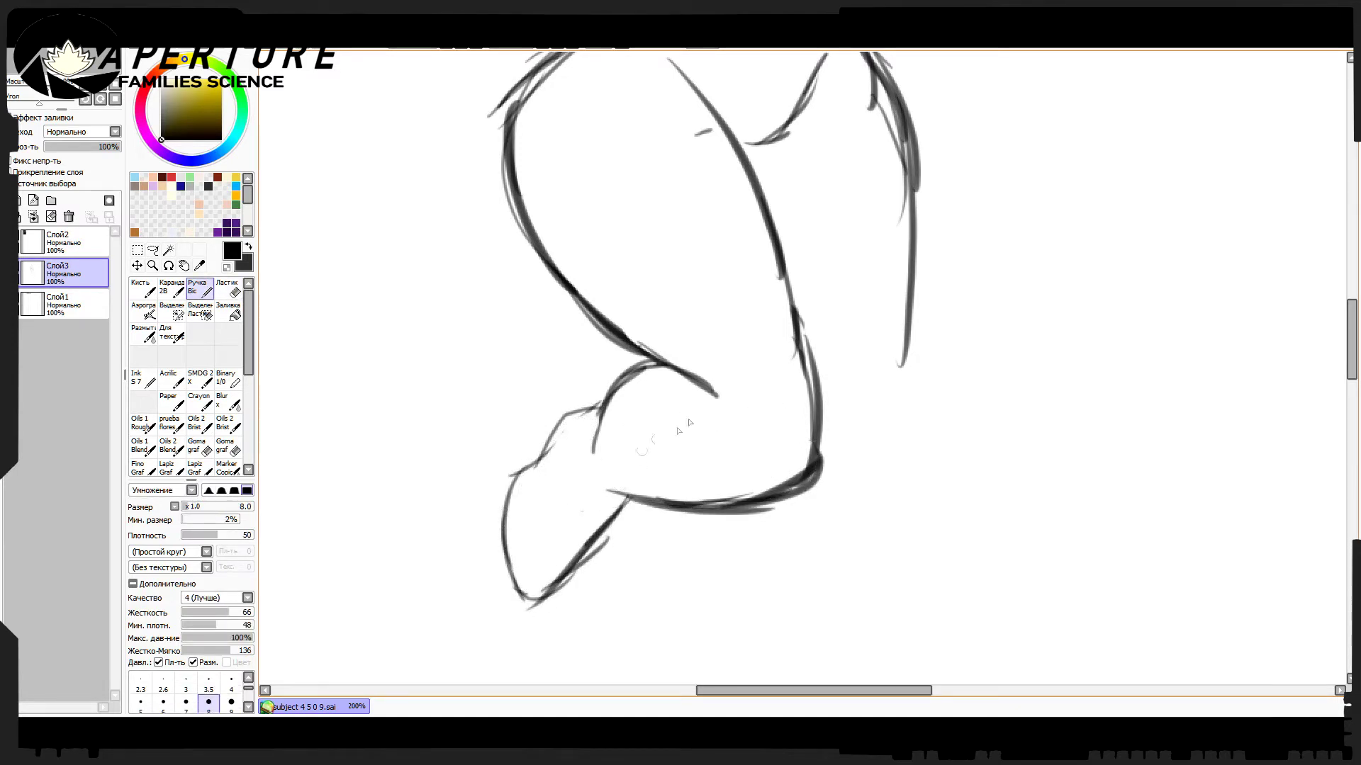
Erase the right hip and thigh contour and redraw the hip together with the pelvis line.
drag(805, 367, 628, 165)
drag(582, 301, 589, 418)
scroll(680, 447, up, 3)
scroll(680, 447, down, 1)
key(e)
drag(698, 197, 741, 331)
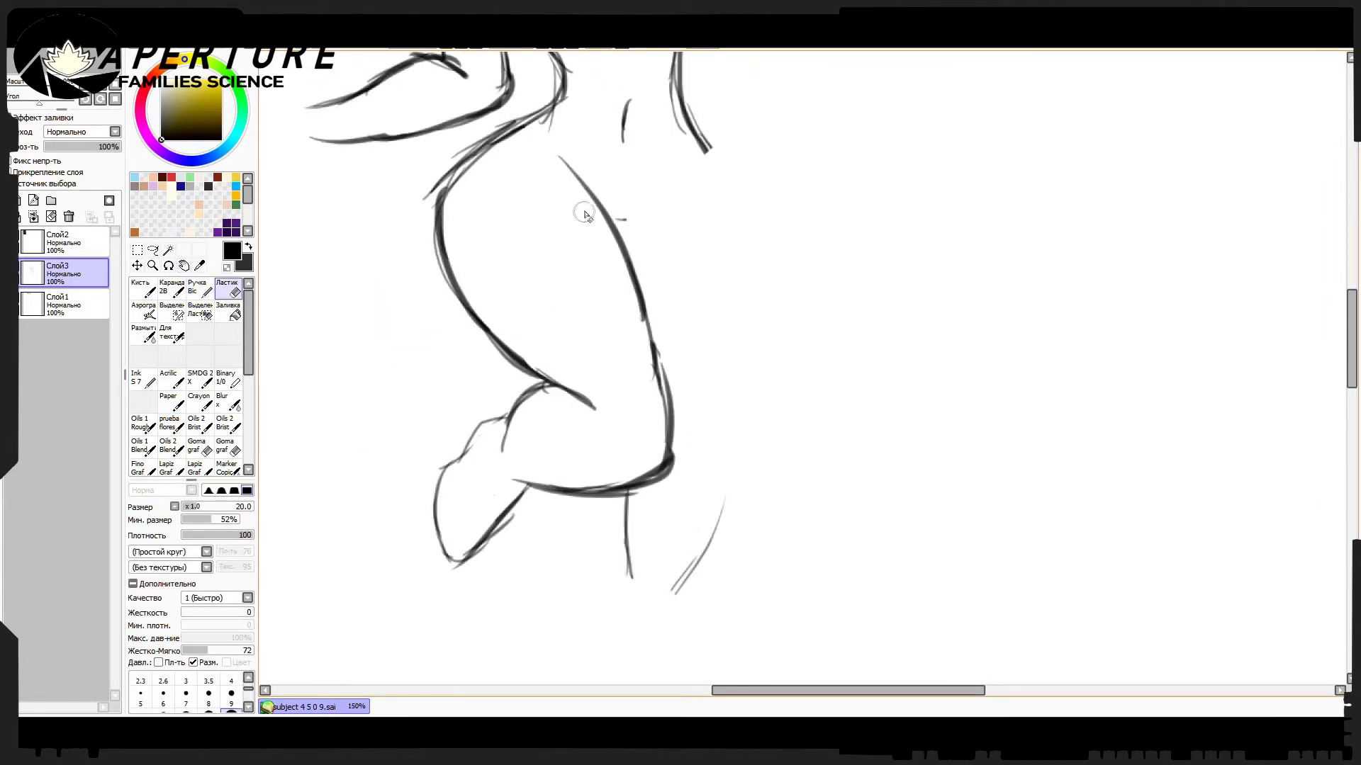
key(n)
drag(709, 141, 737, 293)
key(e)
key(n)
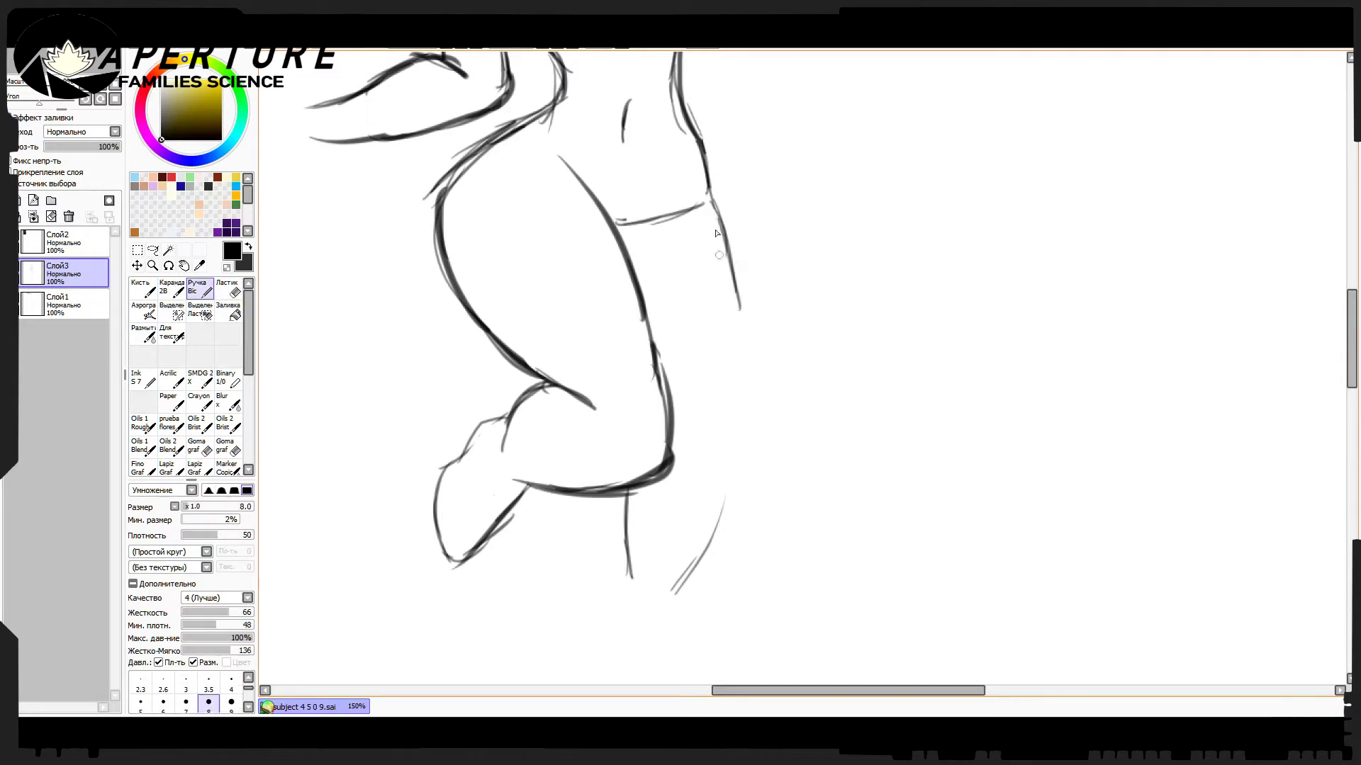
Sketch the standing leg's outer thigh and erase the rough strokes beneath the bent knee.
drag(711, 198, 737, 550)
key(e)
mouse_move(744, 453)
mouse_down()
mouse_move(635, 574)
mouse_move(730, 462)
mouse_up()
key(n)
drag(612, 545, 628, 489)
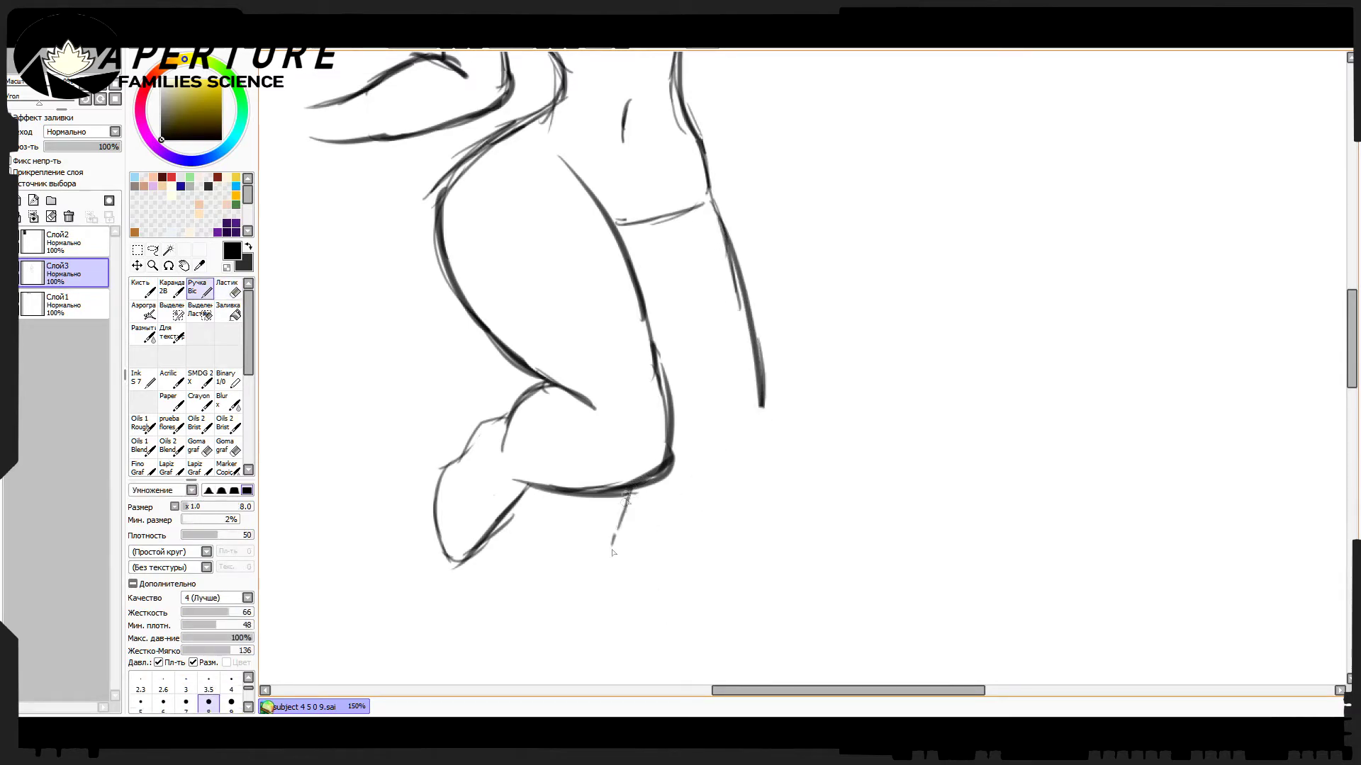
drag(656, 570, 760, 376)
drag(716, 284, 762, 489)
key(ctrl+z)
key(e)
drag(715, 206, 737, 464)
key(n)
key(ctrl+z)
Redraw the standing leg's outer contour as a smooth curve from the hip to the knee.
drag(723, 241, 762, 428)
mouse_move(762, 379)
mouse_down()
mouse_move(687, 531)
mouse_move(666, 358)
mouse_up()
key(e)
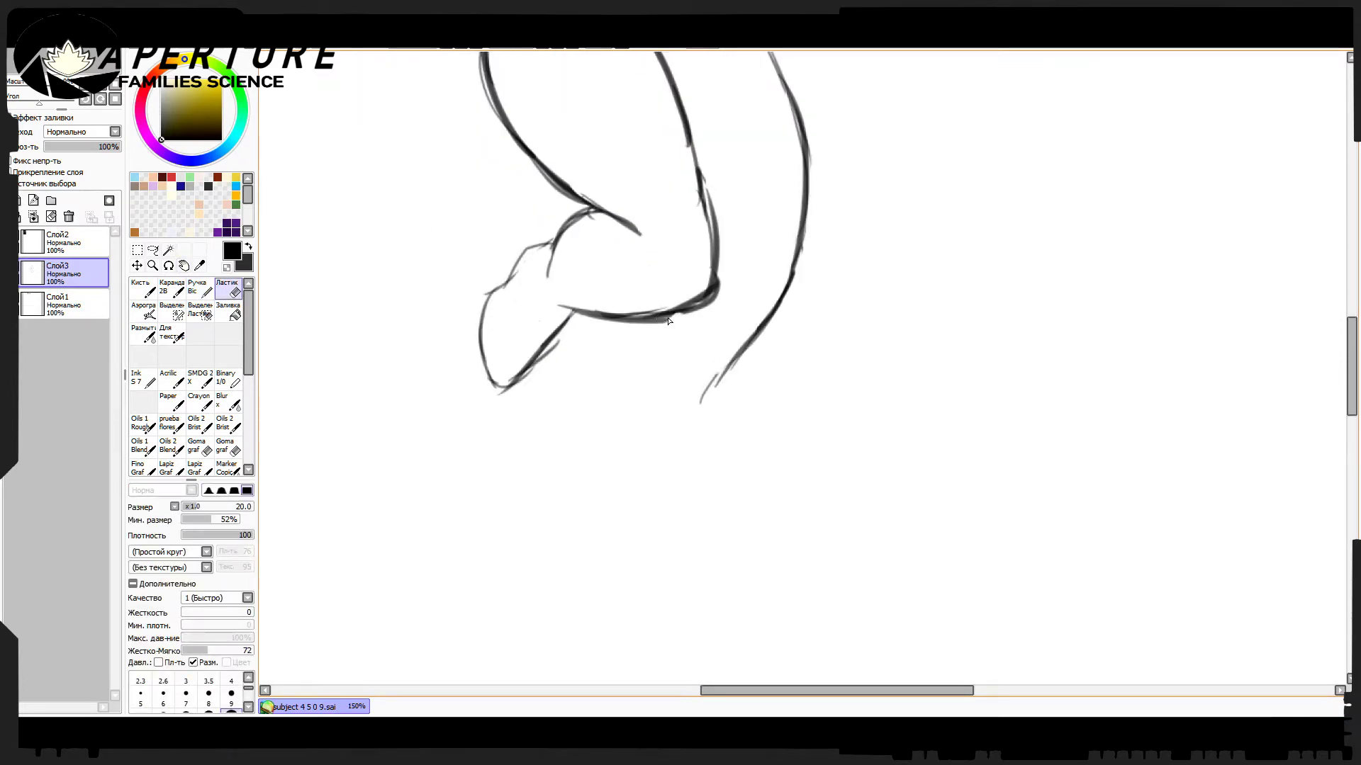
key(n)
mouse_move(659, 351)
mouse_down()
mouse_move(588, 439)
mouse_move(573, 592)
mouse_up()
mouse_move(712, 379)
mouse_down()
mouse_move(634, 620)
mouse_move(705, 418)
mouse_up()
key(ctrl+z)
drag(664, 489, 743, 343)
key(ctrl+z)
key(ctrl+z)
drag(659, 317, 583, 592)
drag(805, 233, 663, 468)
key(ctrl+z)
key(ctrl+z)
key(ctrl+z)
drag(772, 293, 591, 653)
key(ctrl+z)
Sketch the standing leg's lower part with both calf contours and a pointed foot.
drag(674, 301, 604, 551)
mouse_move(629, 412)
mouse_down()
mouse_move(568, 604)
mouse_move(542, 404)
mouse_up()
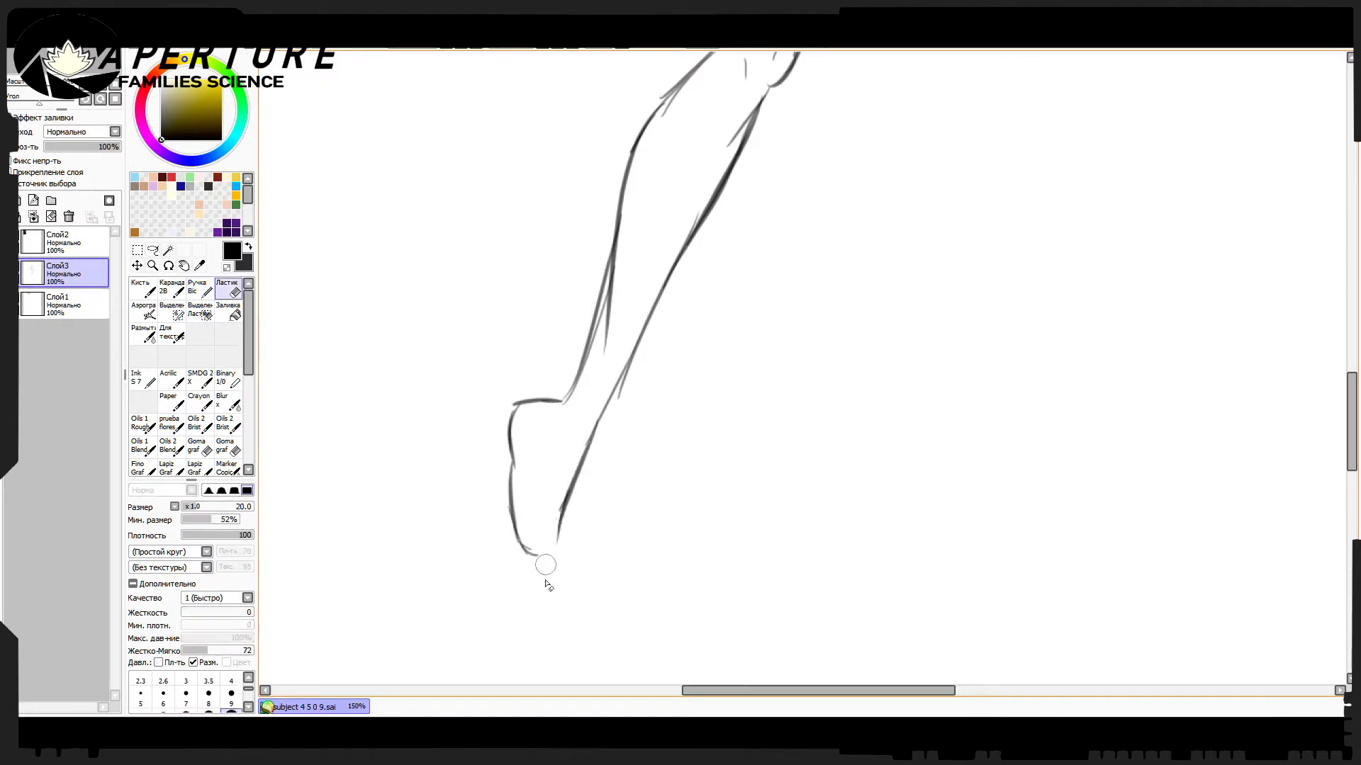
mouse_move(565, 333)
mouse_down()
mouse_move(565, 541)
mouse_move(555, 474)
mouse_up()
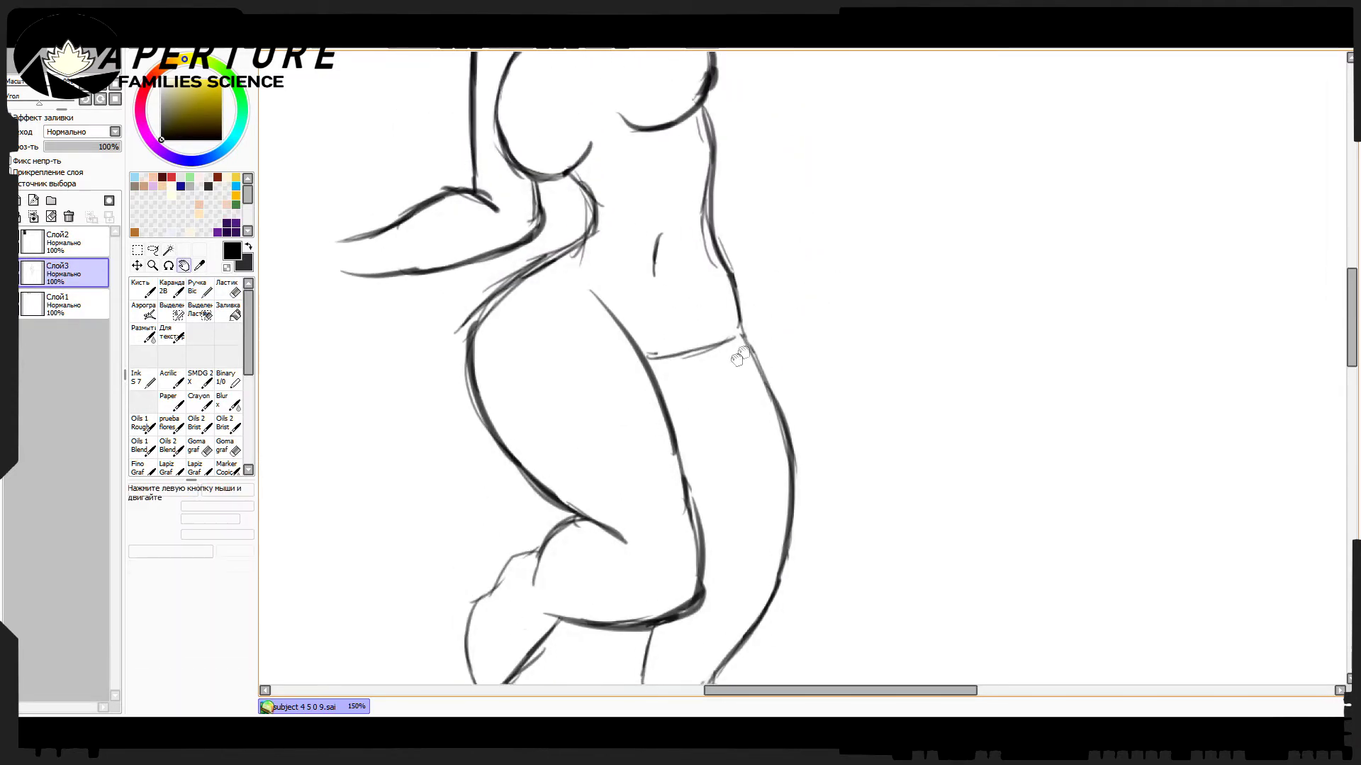
Rework and darken the standing leg's outer thigh contour.
scroll(670, 439, down, 5)
mouse_move(677, 422)
mouse_down()
mouse_move(659, 467)
mouse_move(717, 417)
mouse_up()
key(e)
scroll(717, 418, up, 5)
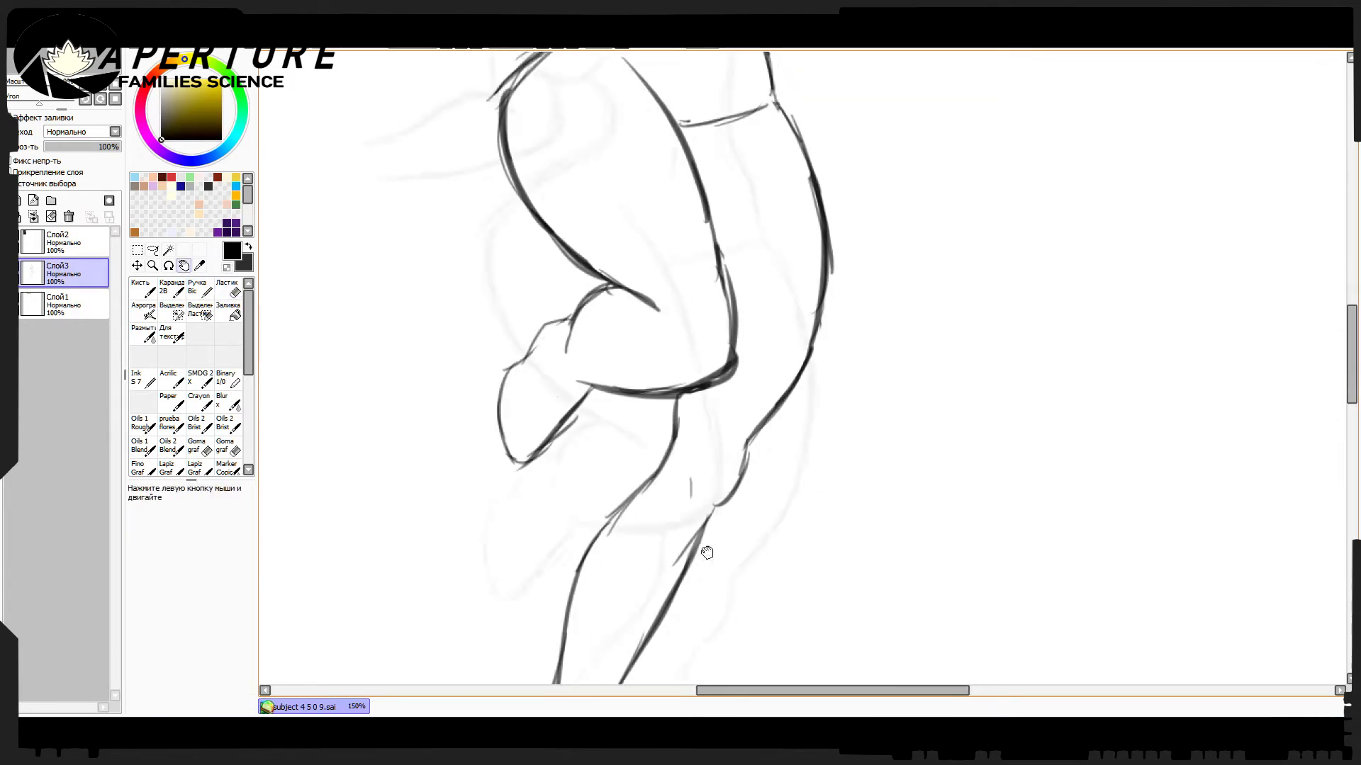
Refine the standing leg's contours around the knee and upper calf, just below the bent leg.
key(n)
drag(712, 425, 734, 546)
drag(704, 388, 737, 542)
key(e)
drag(691, 362, 730, 489)
key(n)
drag(669, 312, 728, 542)
Sketch the outstretched arm from the shoulder to an open hand with spread fingers.
scroll(725, 560, up, 8)
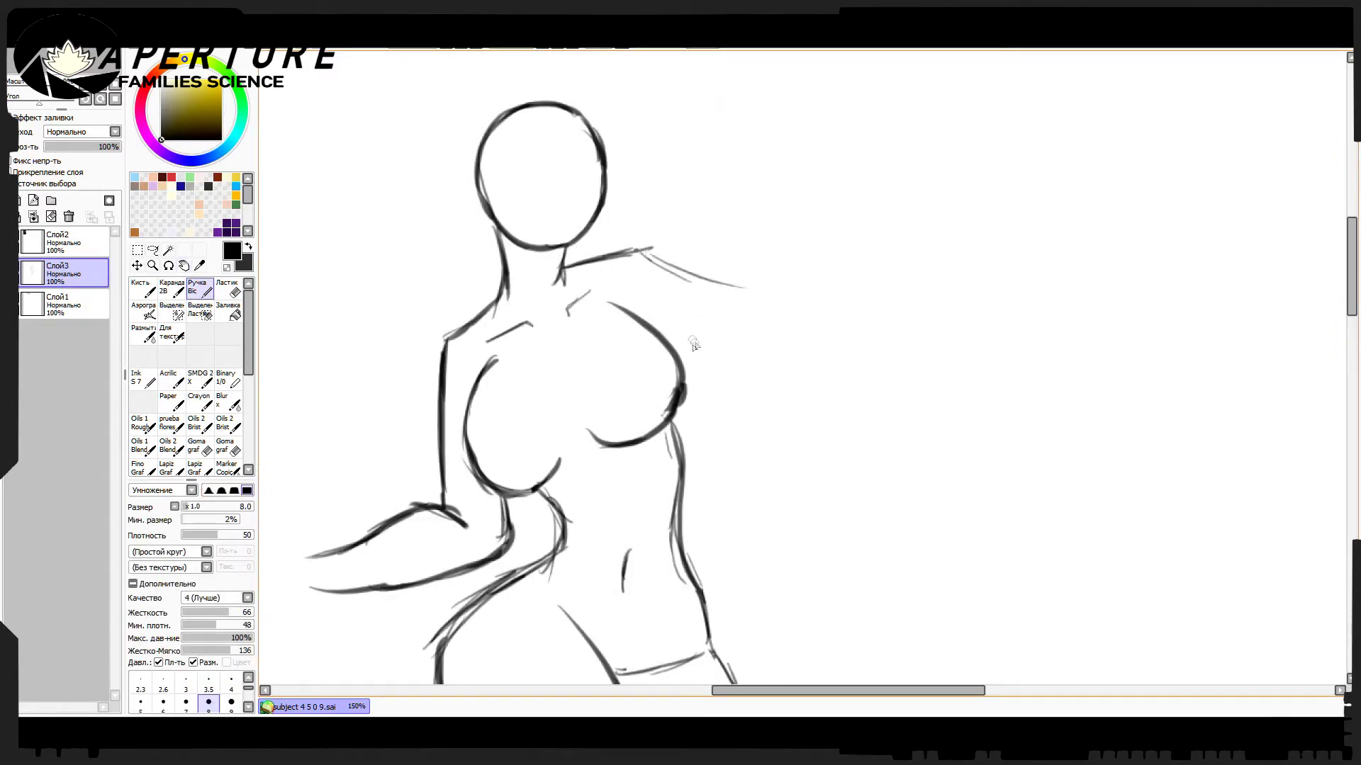
drag(716, 346, 847, 350)
drag(707, 275, 824, 300)
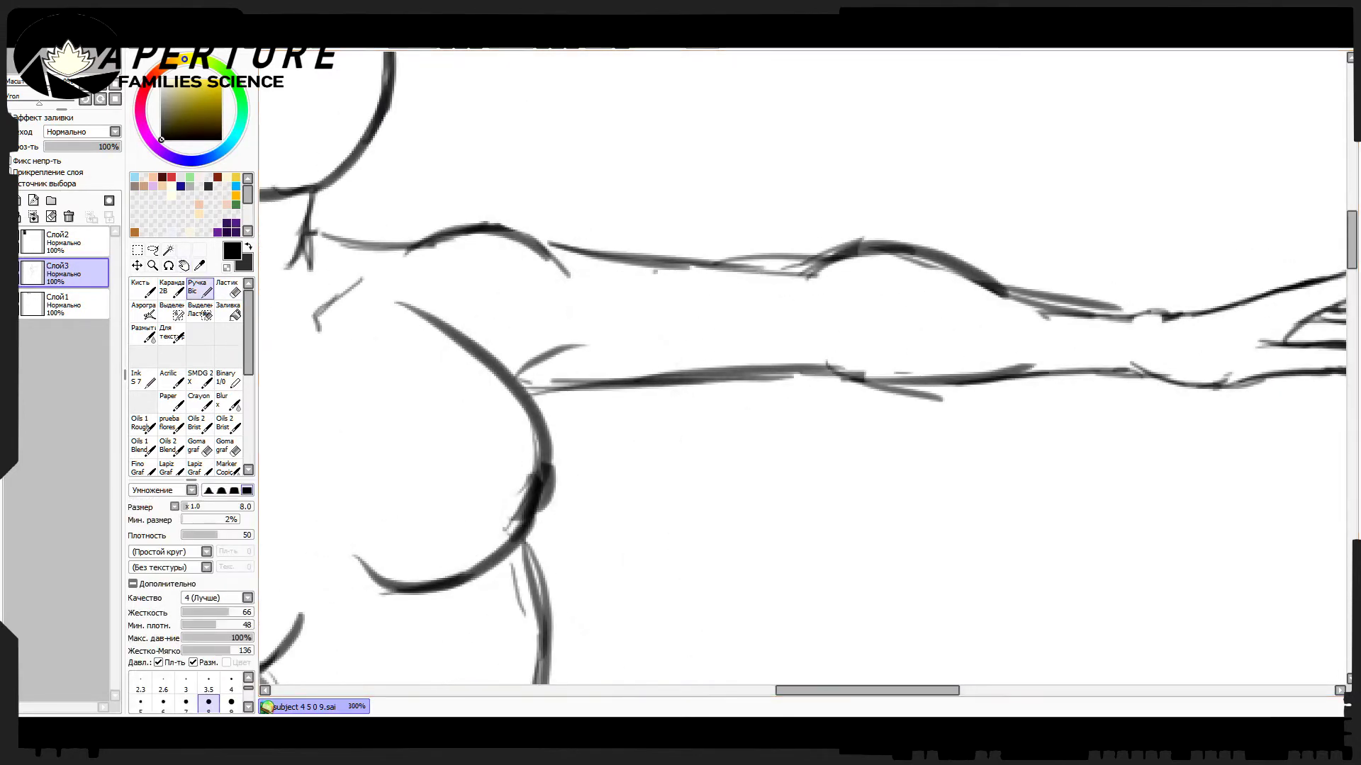
key(space)
drag(298, 312, 631, 333)
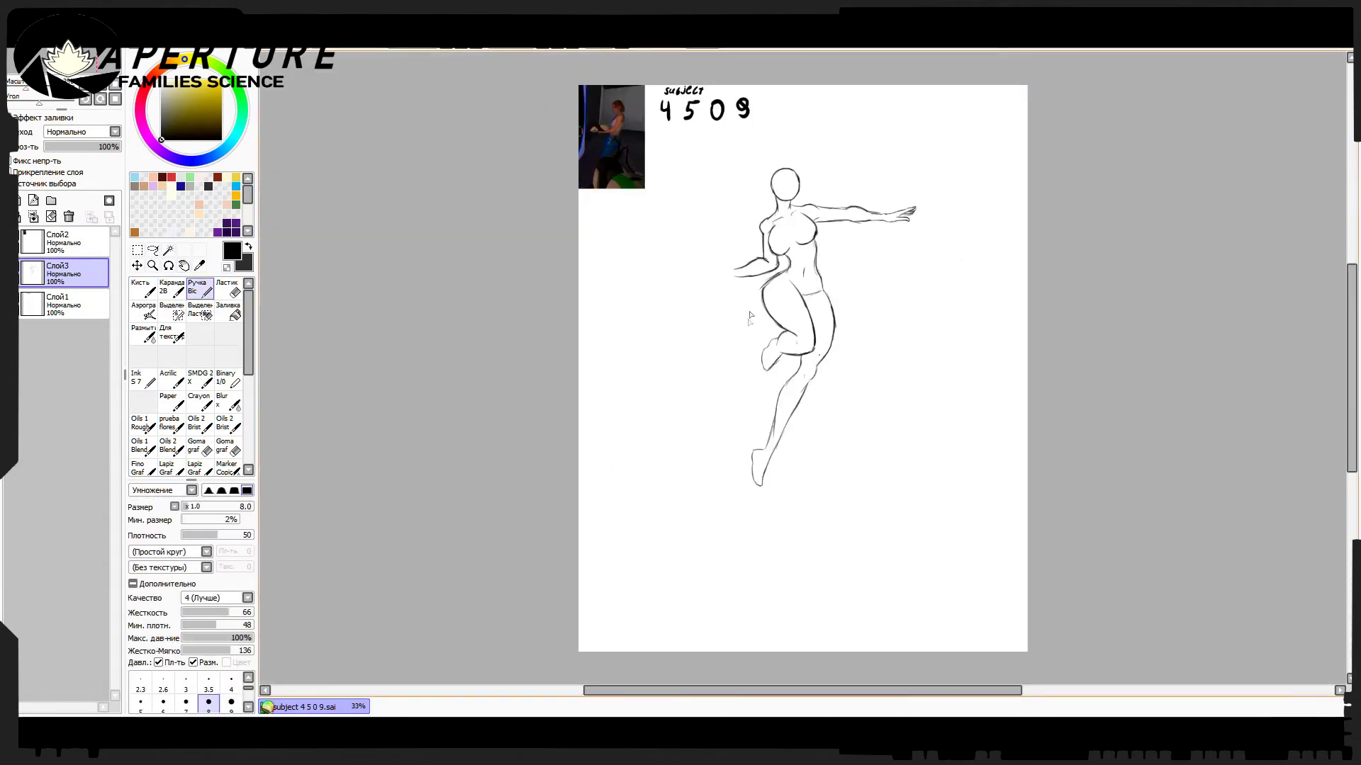
Extend the bent arm's lower forearm line to the wrist and outline the base of the hand.
ctrl+click(716, 277)
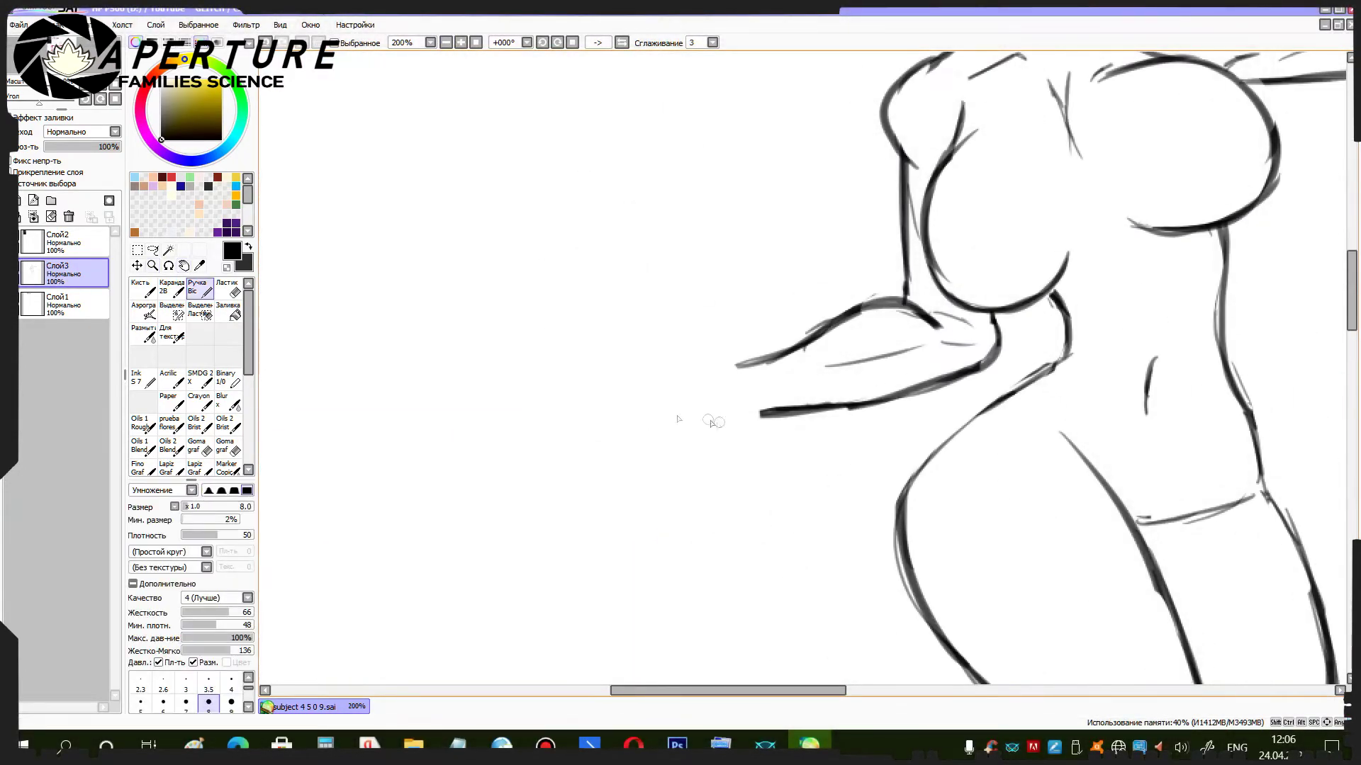
drag(786, 410, 677, 419)
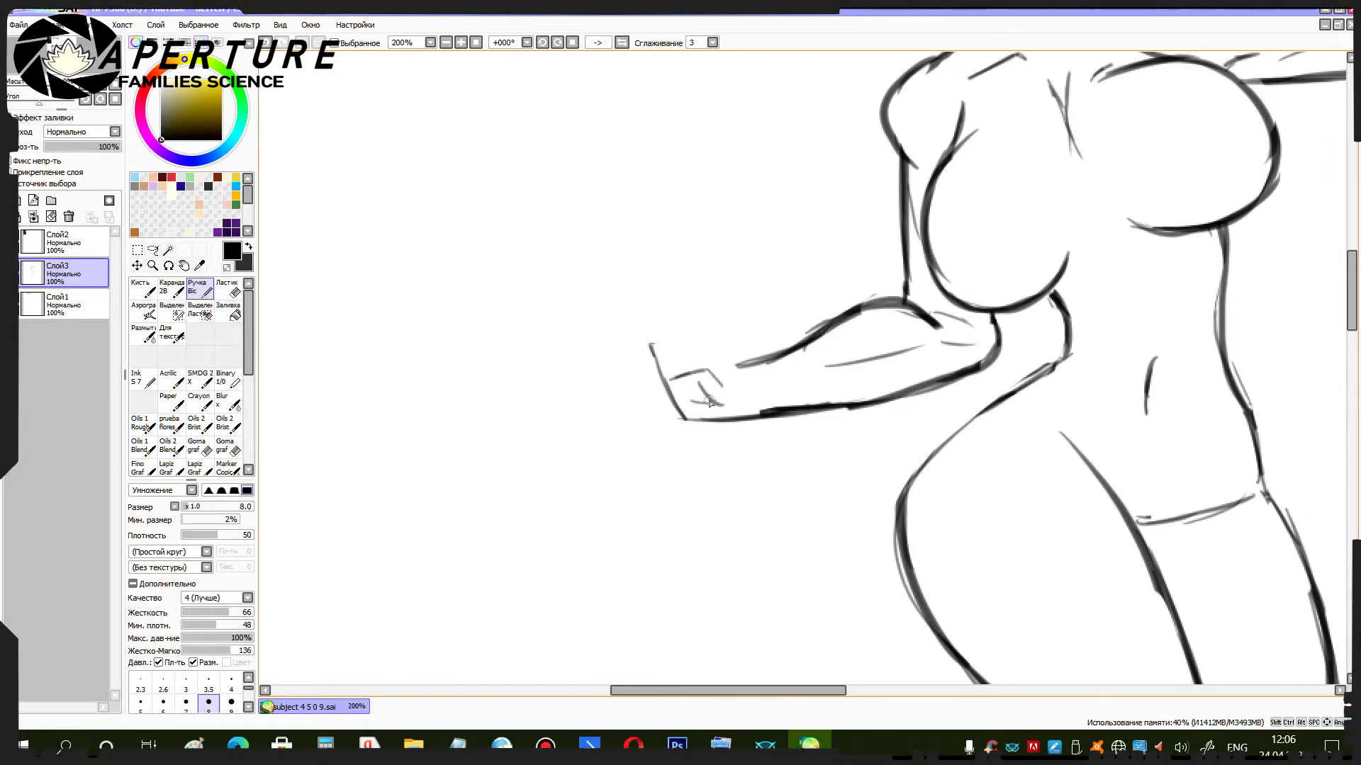
mouse_move(682, 418)
mouse_down()
mouse_move(670, 381)
mouse_move(716, 398)
mouse_move(666, 408)
mouse_up()
Redraw the bent arm's wrist area with an angled base line for the thumb.
click(558, 42)
click(559, 43)
click(559, 42)
key(n)
mouse_move(695, 275)
mouse_down()
mouse_move(725, 252)
mouse_move(695, 273)
mouse_move(718, 312)
mouse_move(804, 270)
mouse_up()
key(e)
key(n)
key(ctrl+z)
key(ctrl+z)
drag(744, 310, 803, 270)
key(e)
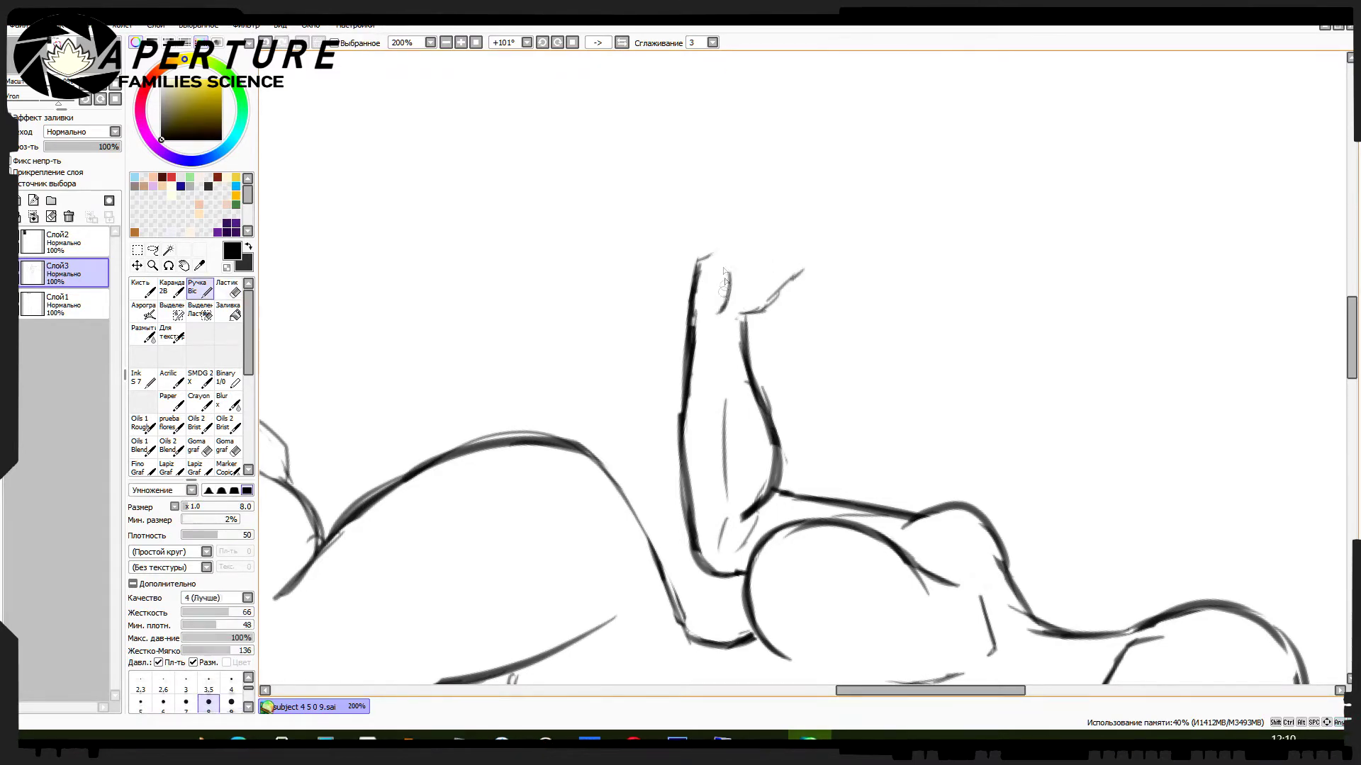
Sketch the knuckles and first curled fingers of the bent arm's fist.
drag(698, 257, 773, 221)
key(e)
key(n)
drag(716, 314, 741, 306)
mouse_move(732, 260)
mouse_down()
mouse_move(758, 305)
mouse_move(723, 263)
mouse_up()
key(ctrl+z)
key(ctrl+z)
key(ctrl+z)
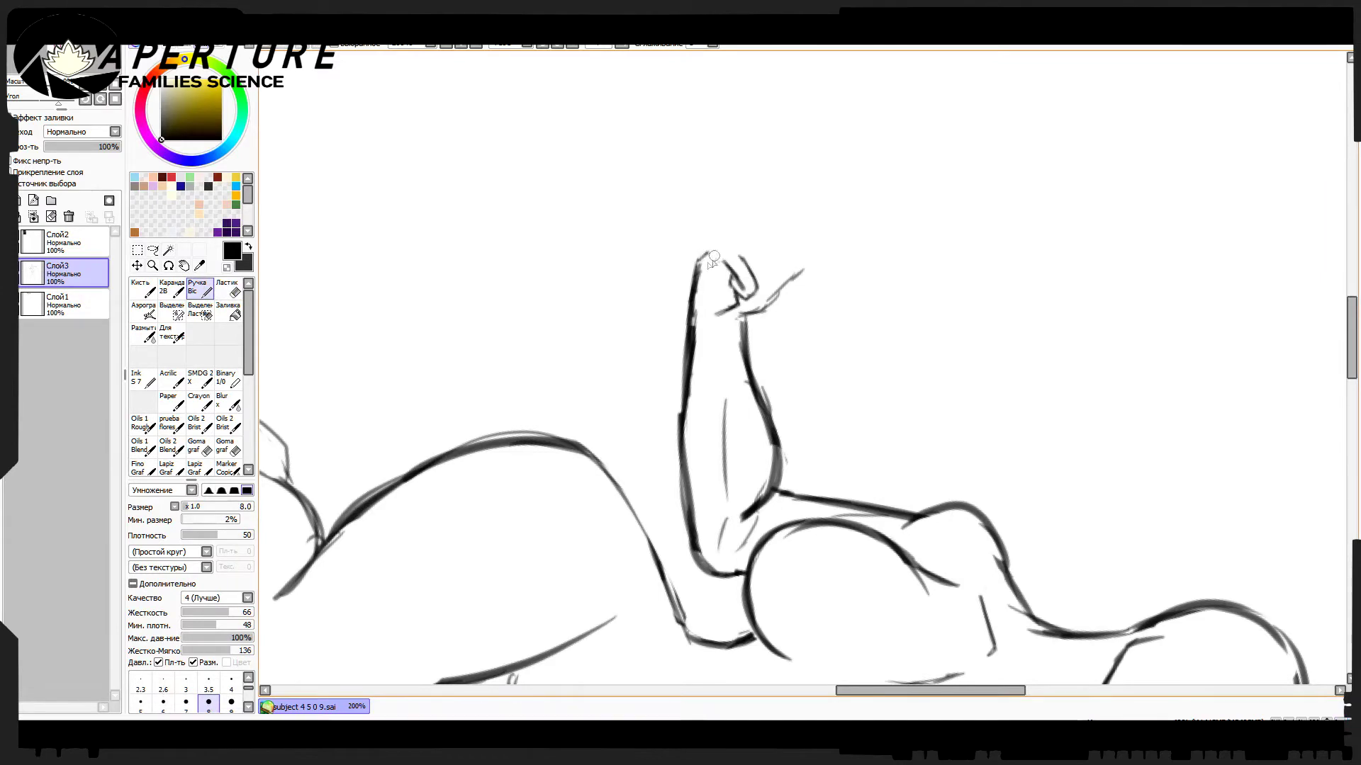
key(l)
drag(735, 262, 721, 261)
key(n)
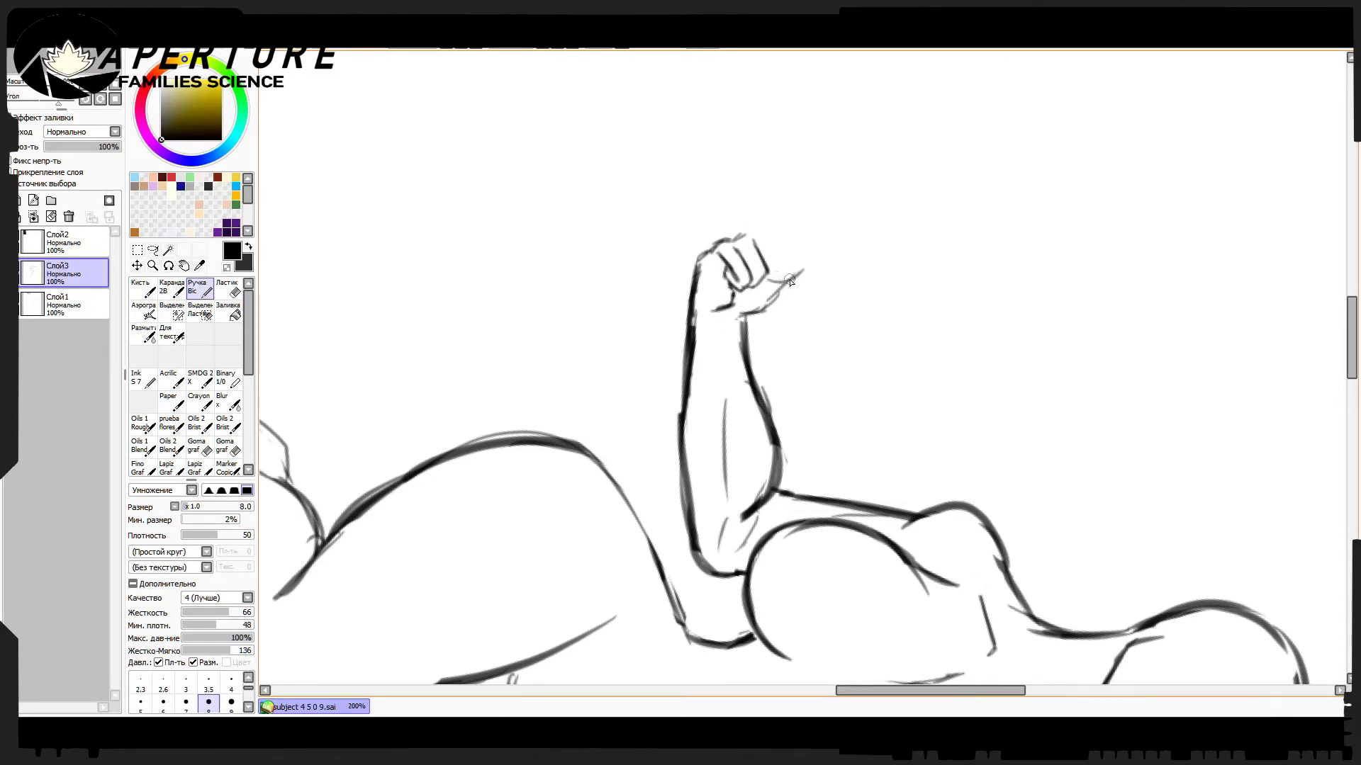
Close the thumb's outline and clean up the remaining curled finger of the fist.
key(e)
drag(781, 287, 808, 266)
key(n)
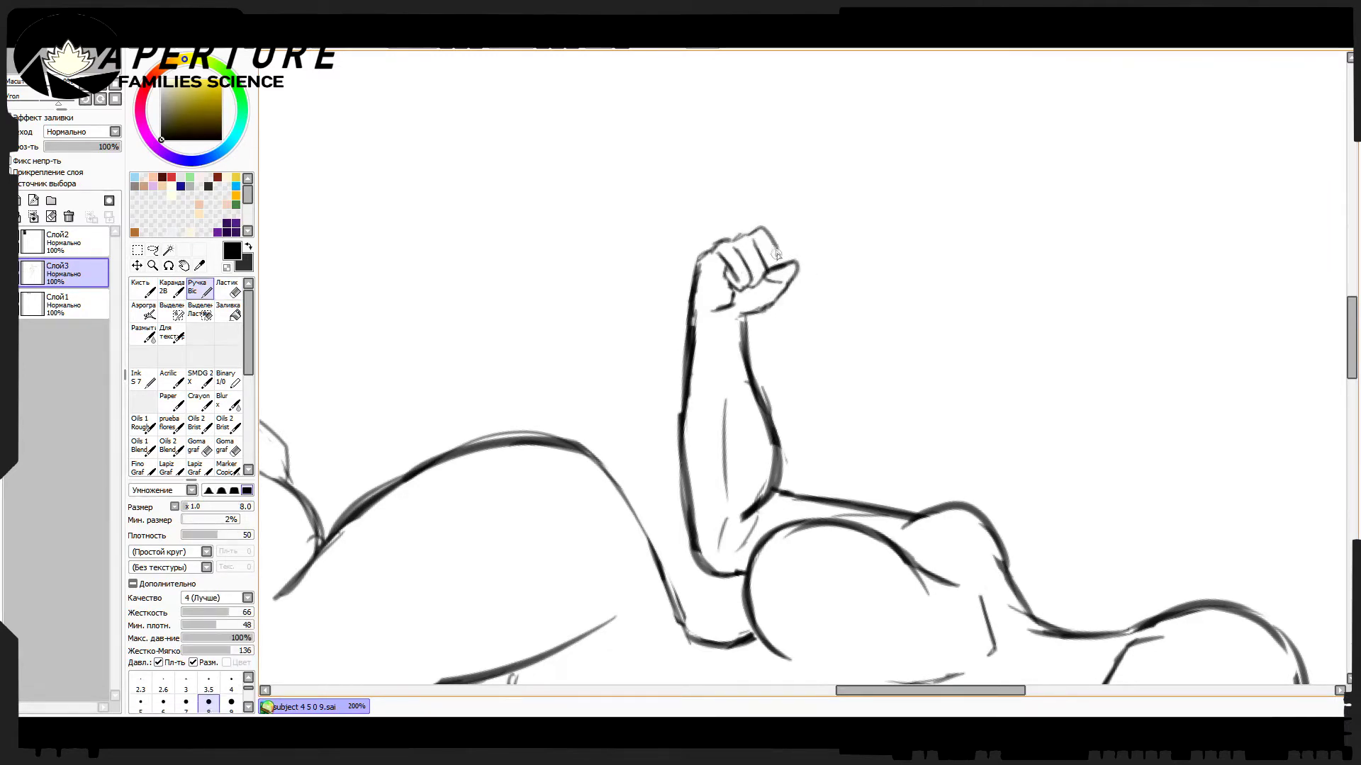
key(e)
key(n)
key(e)
mouse_move(769, 266)
mouse_down()
mouse_move(747, 240)
mouse_move(757, 255)
mouse_move(767, 241)
mouse_up()
key(n)
key(e)
key(n)
key(e)
key(n)
key(Home)
scroll(617, 310, up, 5)
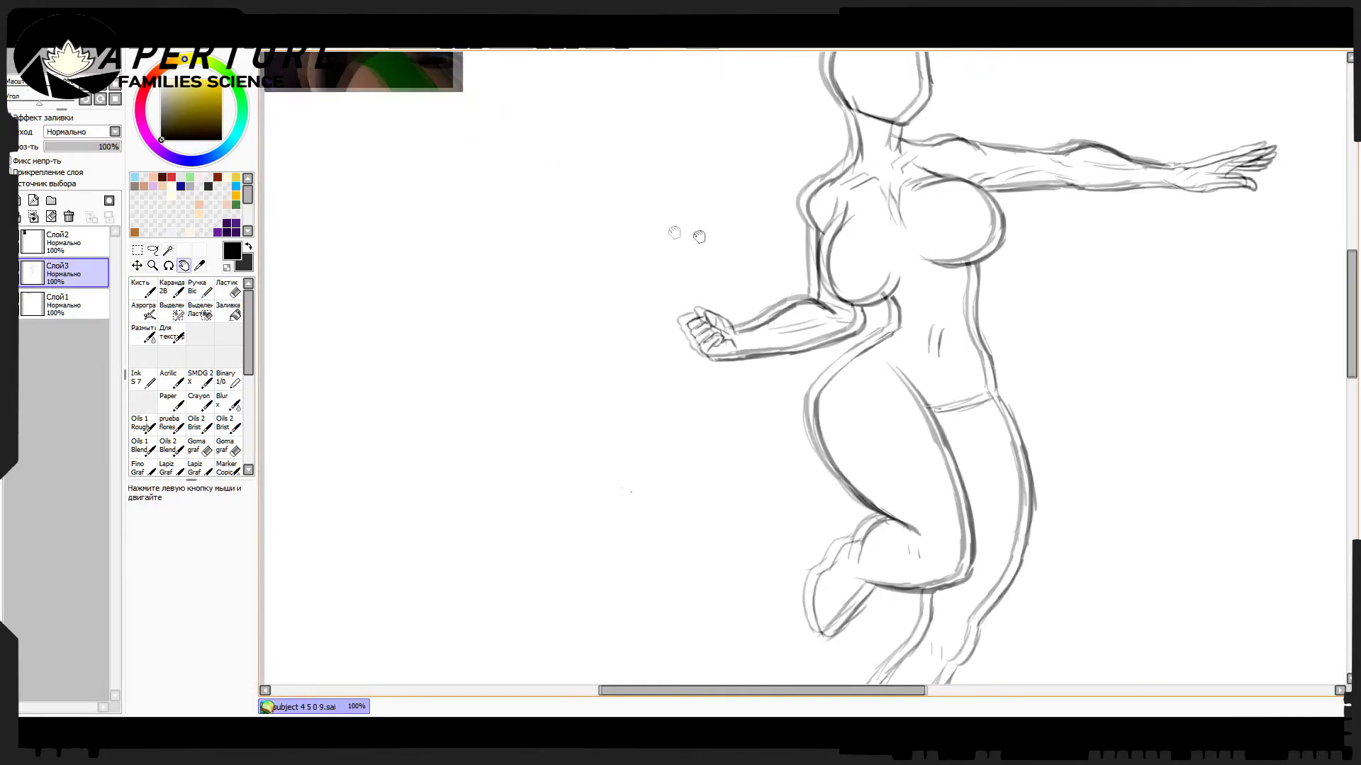
Redraw the head outline with an angular jaw and sketch the nose on the face.
key(e)
key(n)
mouse_move(651, 346)
mouse_down()
mouse_move(655, 378)
mouse_move(633, 346)
mouse_move(674, 389)
mouse_move(778, 437)
mouse_move(719, 448)
mouse_up()
key(e)
key(n)
key(e)
key(n)
drag(693, 431, 722, 450)
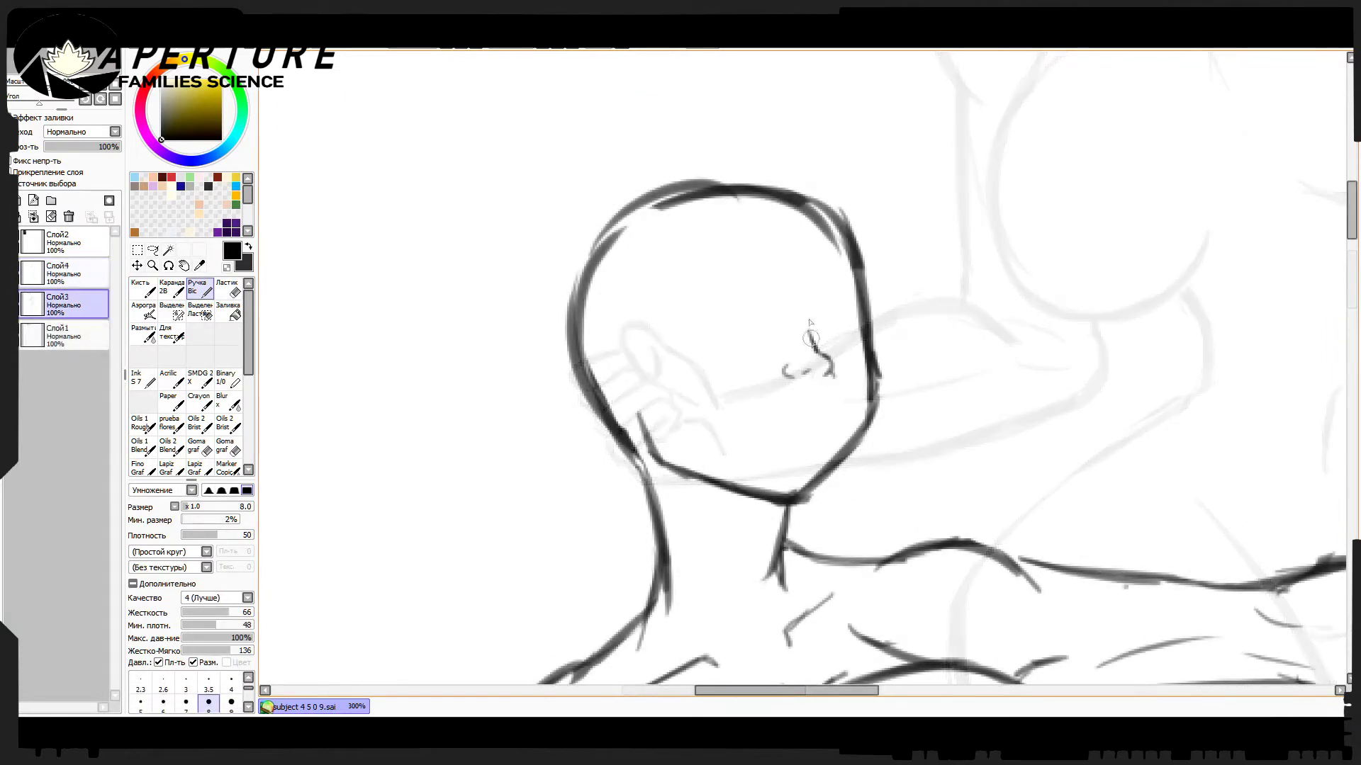
Reshape the far cheek contour and draw the smiling mouth, both eyes with pupils, and the eyebrows.
drag(876, 351, 857, 276)
key(n)
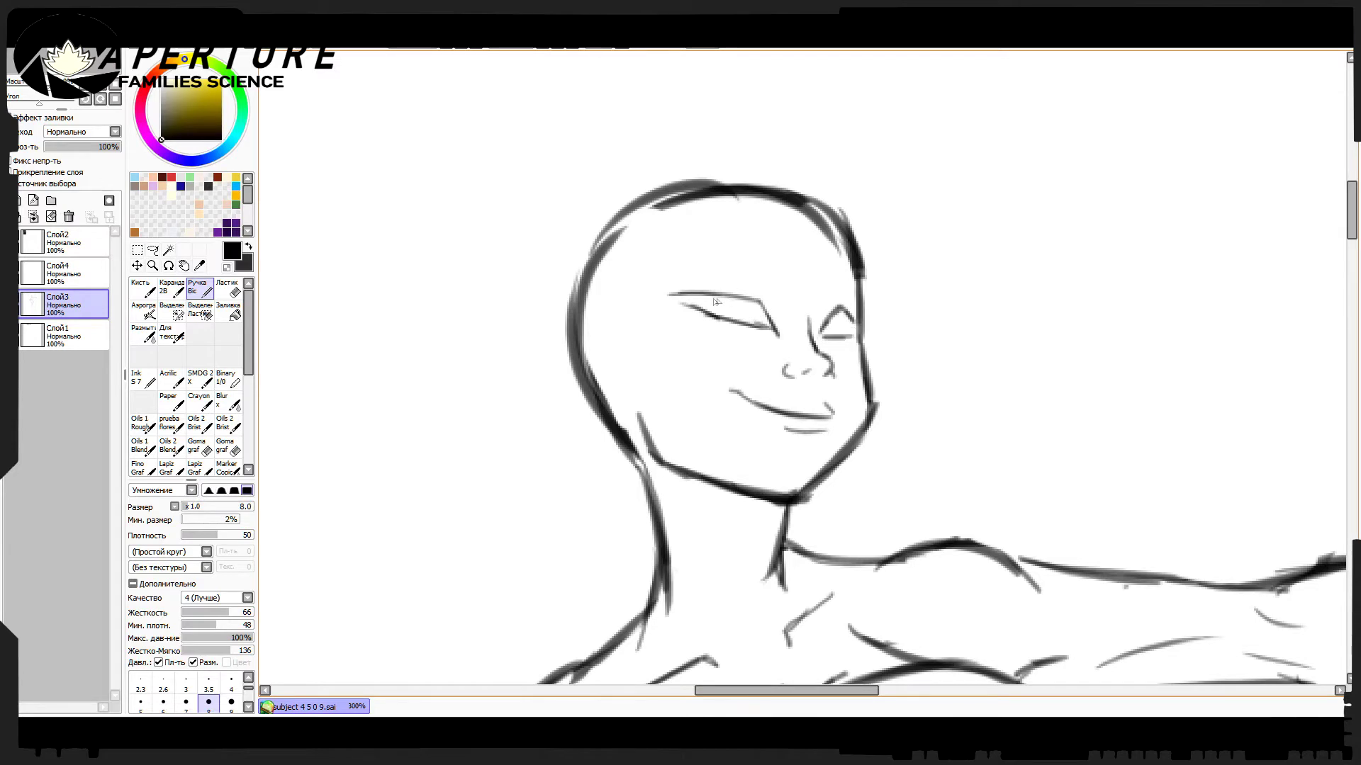
mouse_move(675, 291)
mouse_down()
mouse_move(772, 326)
mouse_move(718, 293)
mouse_move(745, 288)
mouse_move(774, 327)
mouse_up()
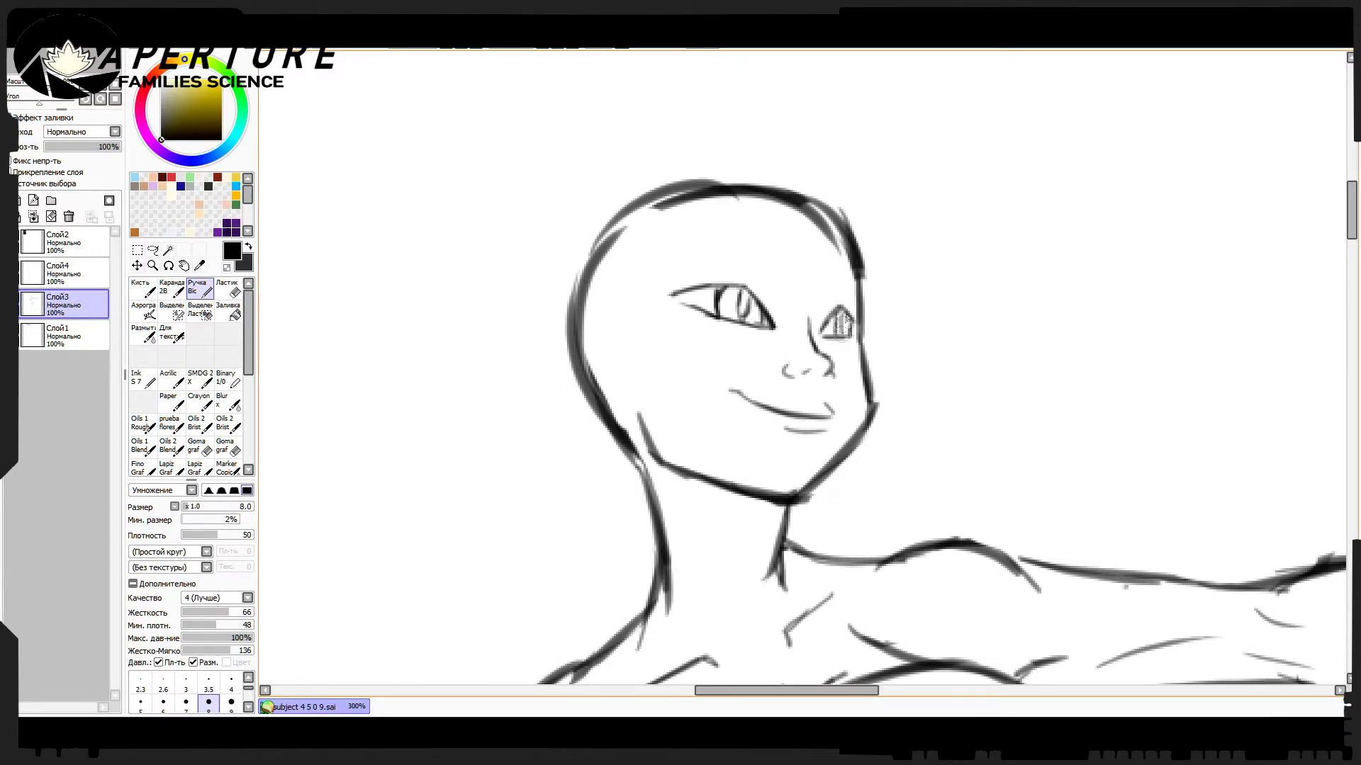
drag(679, 271, 790, 289)
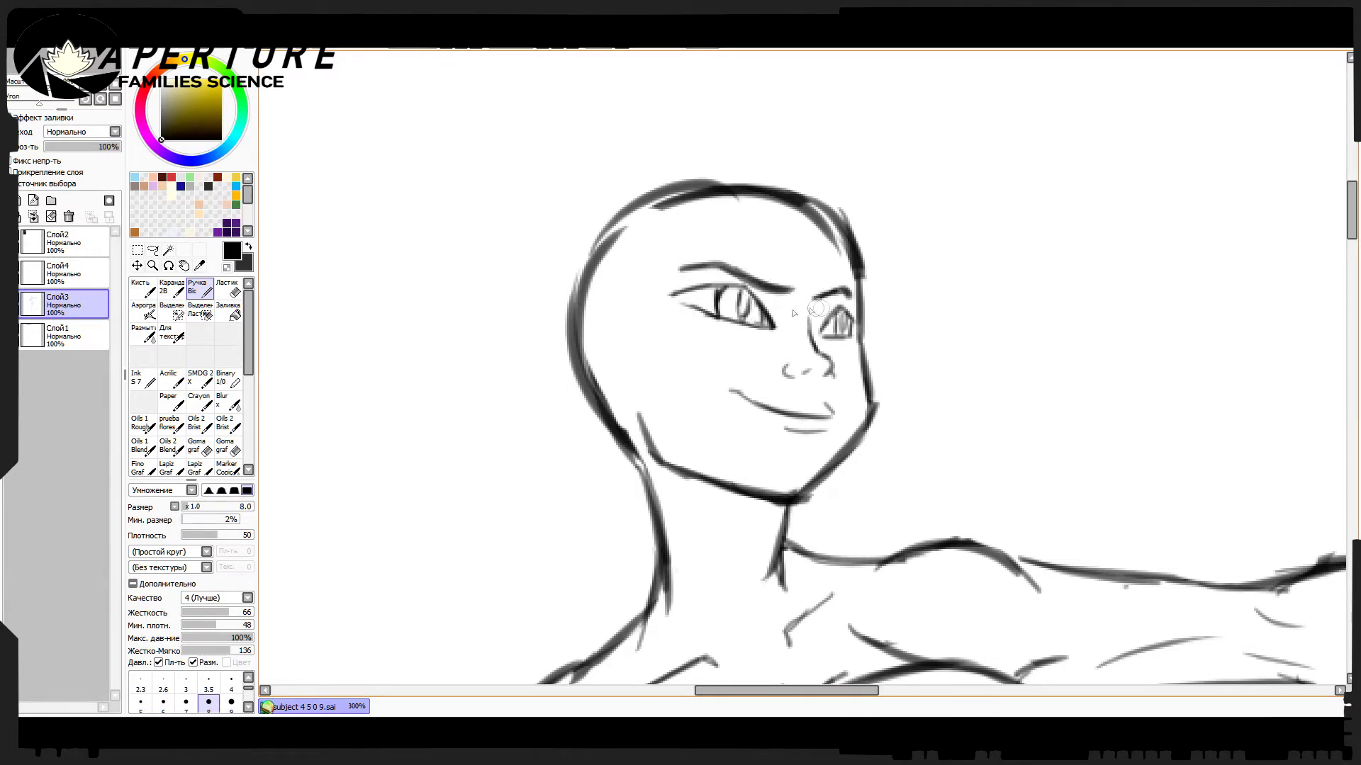
scroll(616, 280, down, 4)
scroll(649, 296, up, 4)
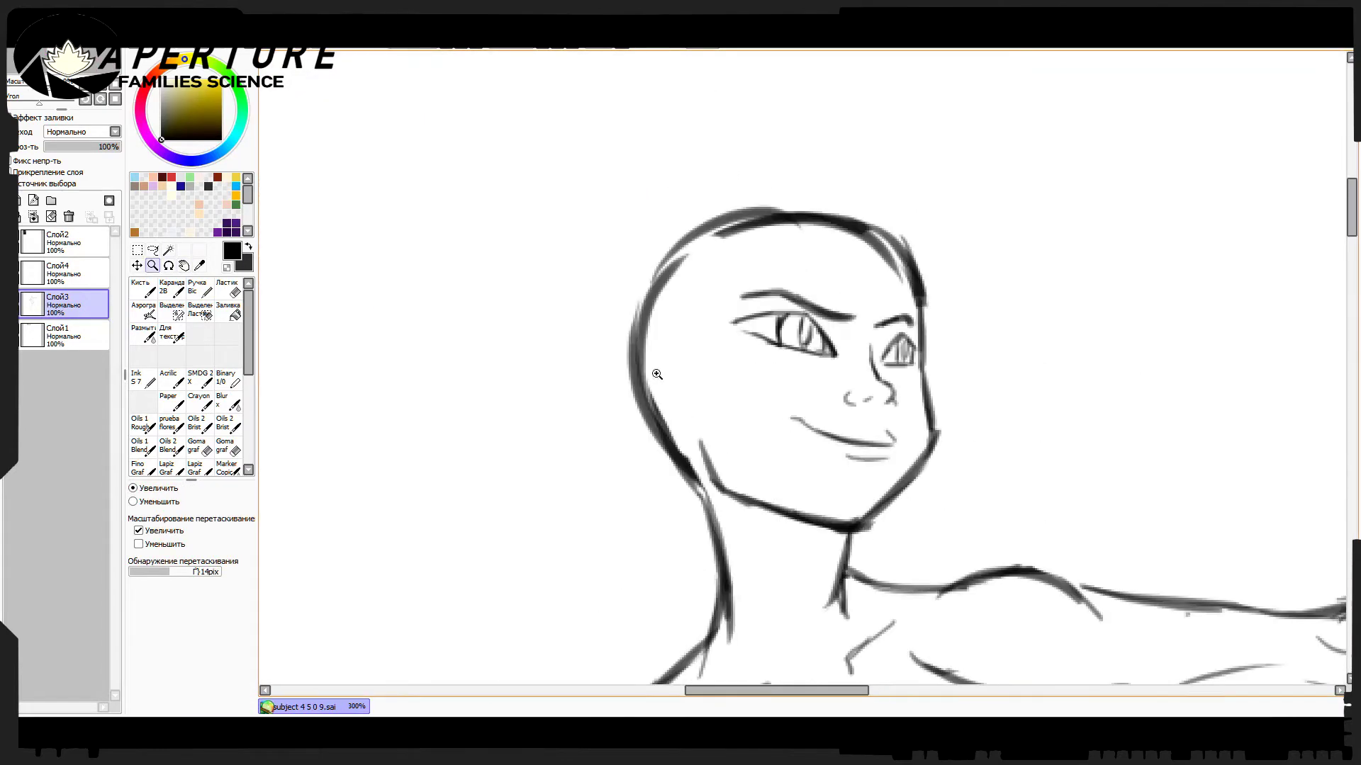
Erase part of the back of the head and sketch the ear, parted hair and tied ponytail.
key(e)
mouse_move(682, 388)
mouse_down()
mouse_move(677, 361)
mouse_move(656, 406)
mouse_move(702, 496)
mouse_up()
key(n)
drag(706, 457, 715, 521)
drag(670, 407, 646, 306)
drag(636, 392, 620, 344)
key(e)
mouse_move(621, 344)
mouse_down()
mouse_move(638, 396)
mouse_move(618, 305)
mouse_move(619, 343)
mouse_up()
key(n)
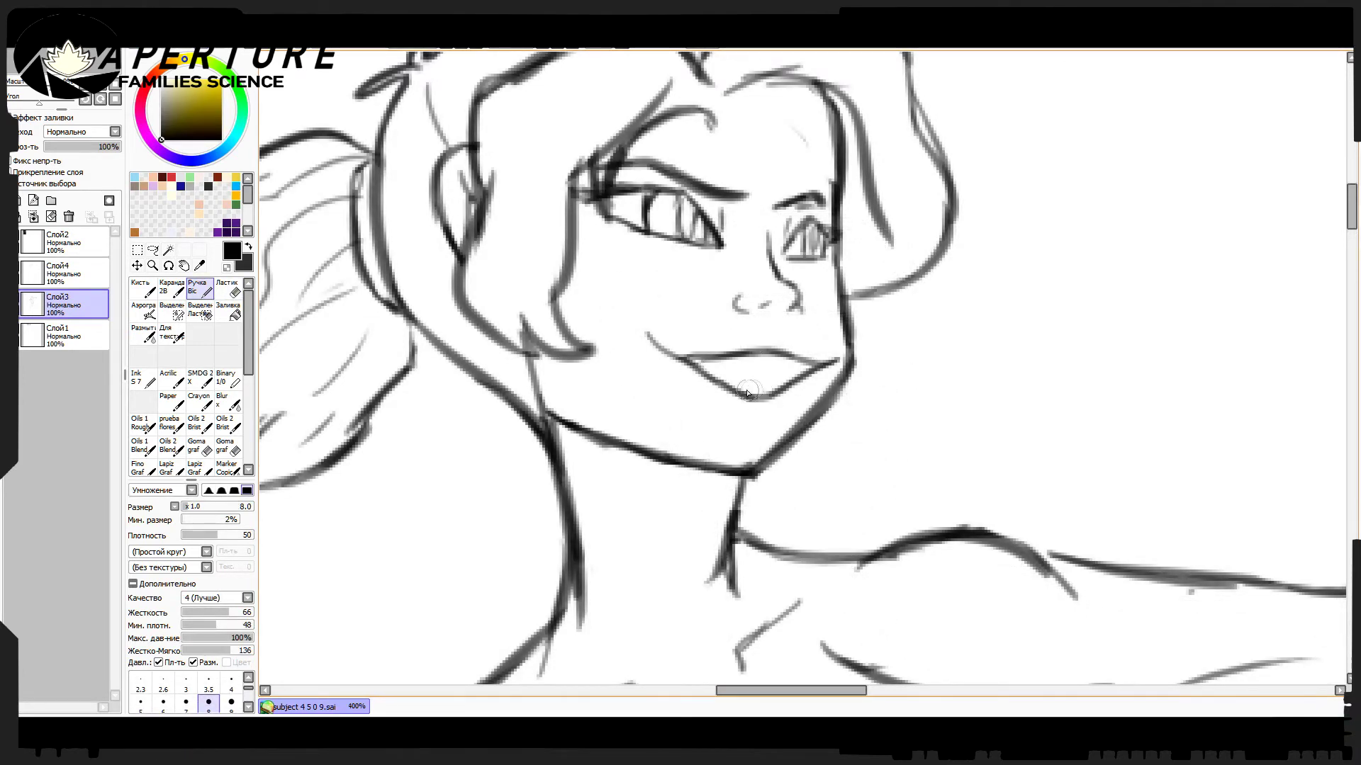
Redraw the mouth as an open smile with teeth, a dark far corner and a lower-lip line.
key(e)
mouse_move(822, 365)
mouse_down()
mouse_move(744, 397)
mouse_move(808, 379)
mouse_up()
key(n)
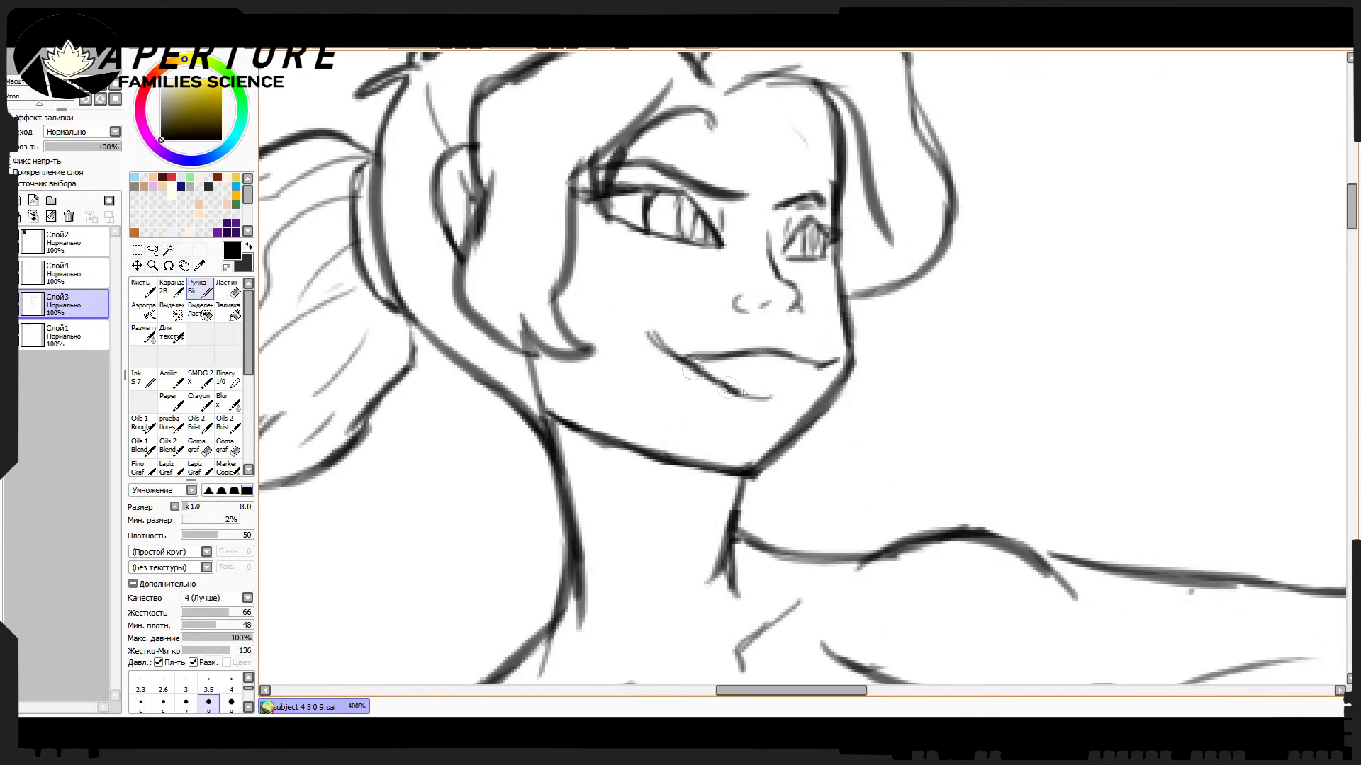
mouse_move(649, 333)
mouse_down()
mouse_move(762, 397)
mouse_move(798, 377)
mouse_up()
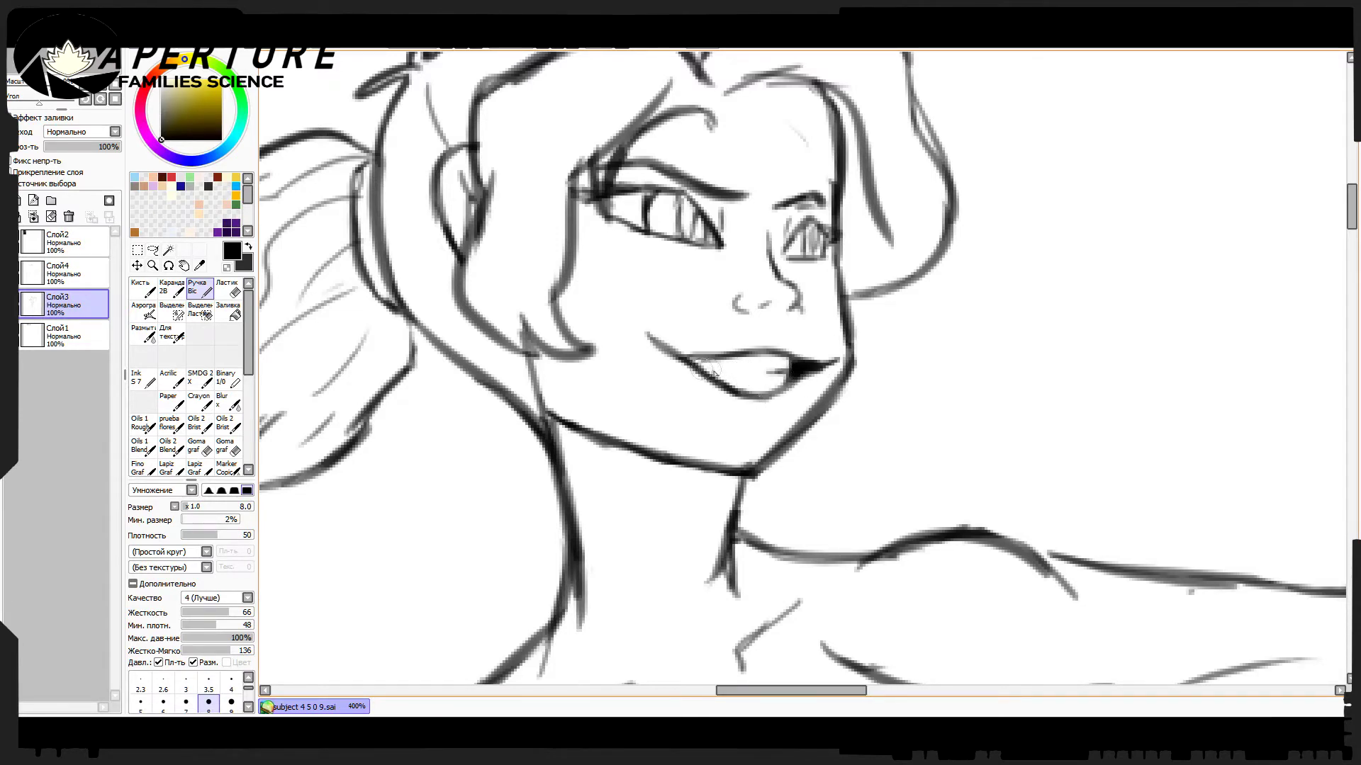
scroll(744, 409, up, 3)
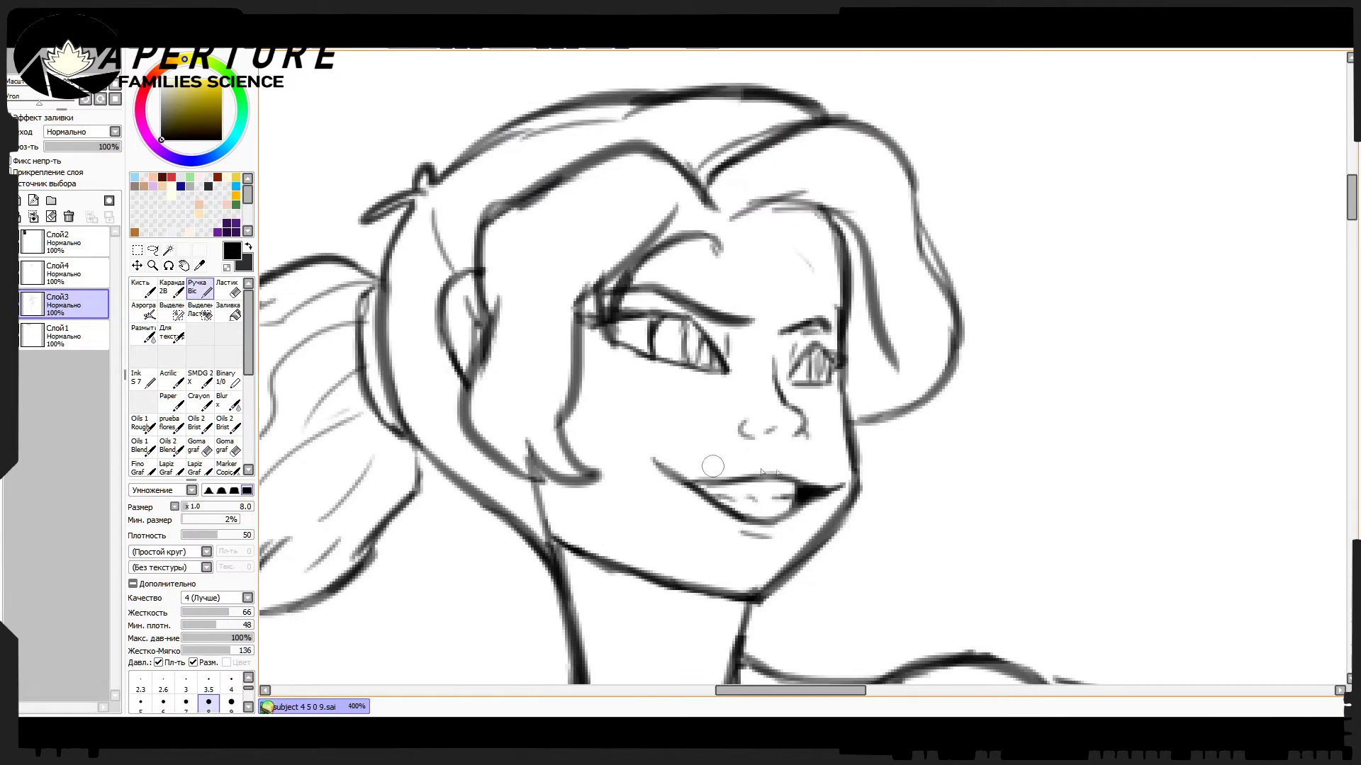
key(e)
mouse_move(798, 482)
mouse_down()
mouse_move(712, 467)
mouse_move(685, 484)
mouse_move(663, 441)
mouse_up()
key(n)
Select the mouth with the lasso and transform it to adjust its fit on the face.
key(a)
mouse_move(677, 546)
mouse_down()
mouse_move(617, 464)
mouse_move(648, 488)
mouse_up()
click(653, 471)
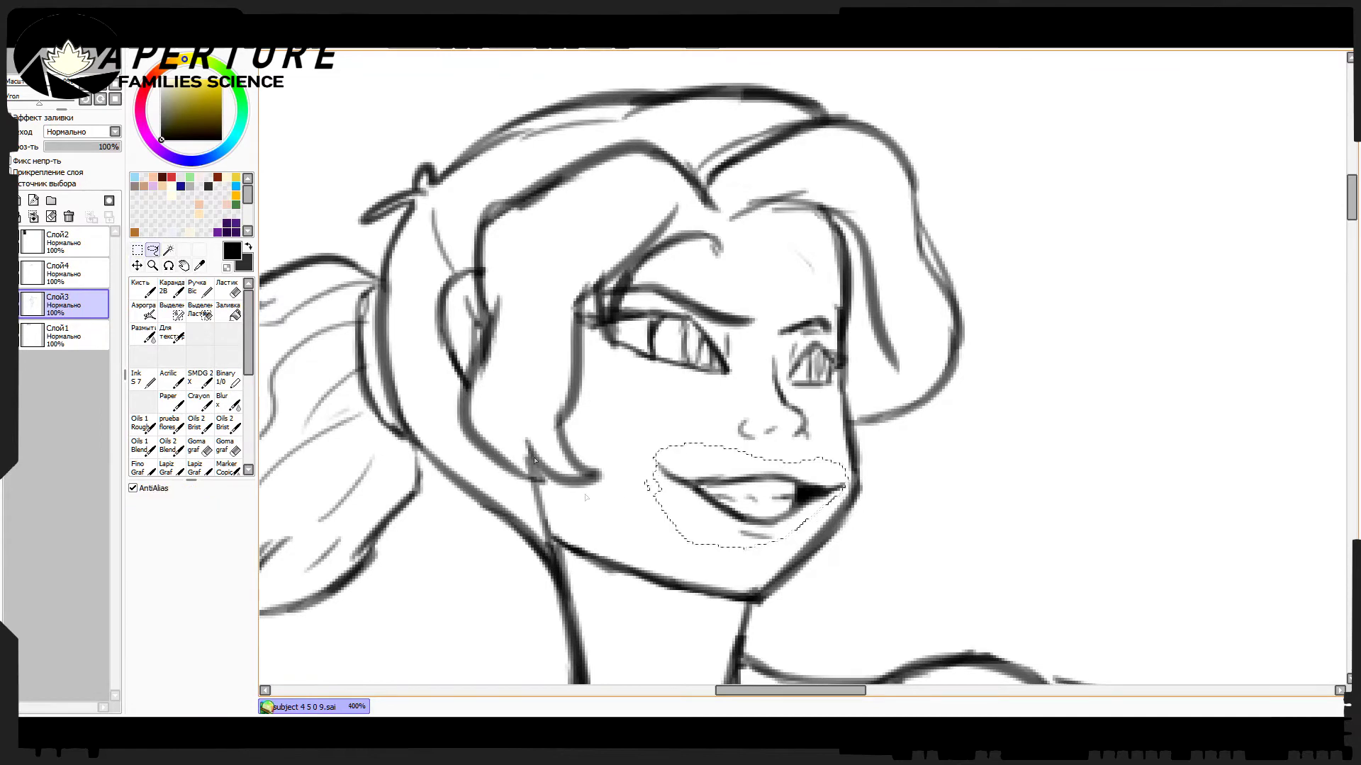
key(ctrl+t)
drag(752, 496, 751, 517)
key(Return)
Clean up the near corner of the smile and redraw its far corner with a smaller dark gap.
key(e)
scroll(658, 510, up, 2)
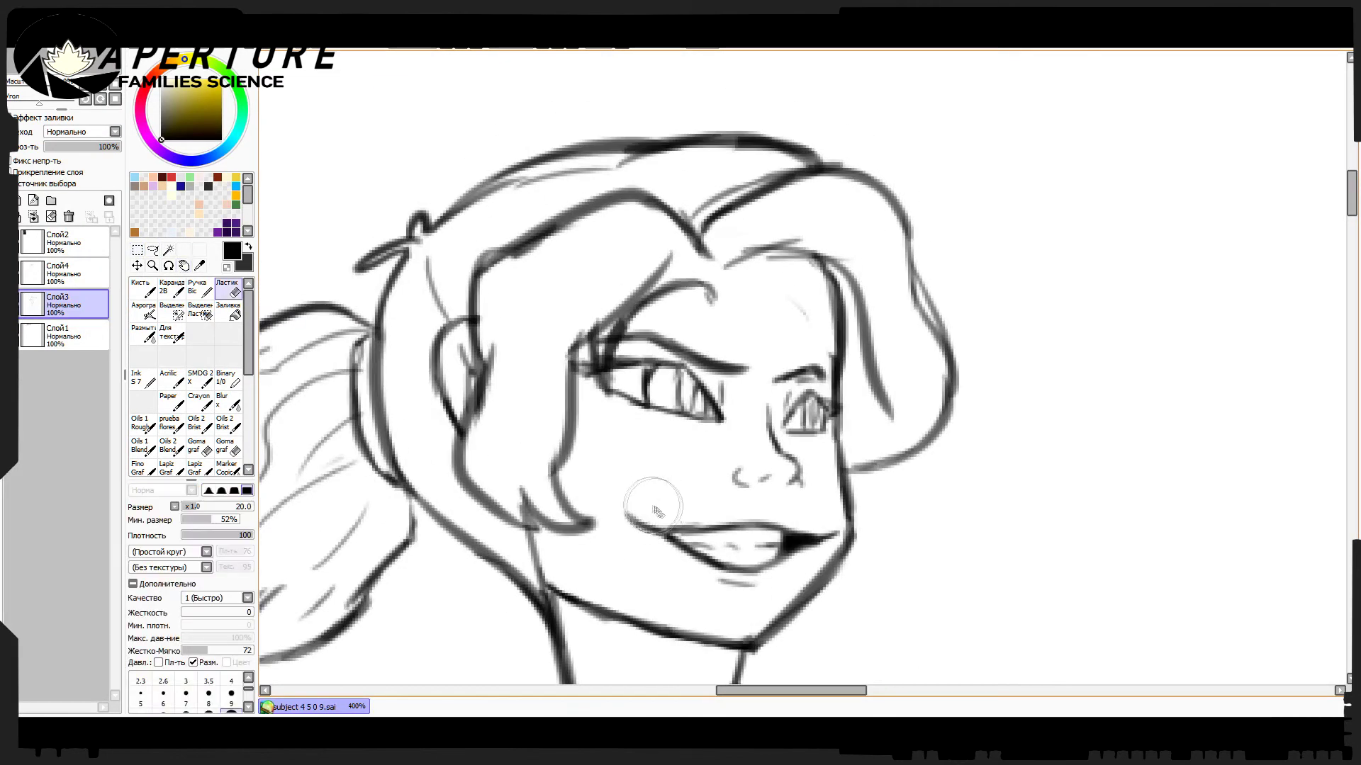
alt+click(895, 271)
click(894, 271)
click(894, 271)
key(n)
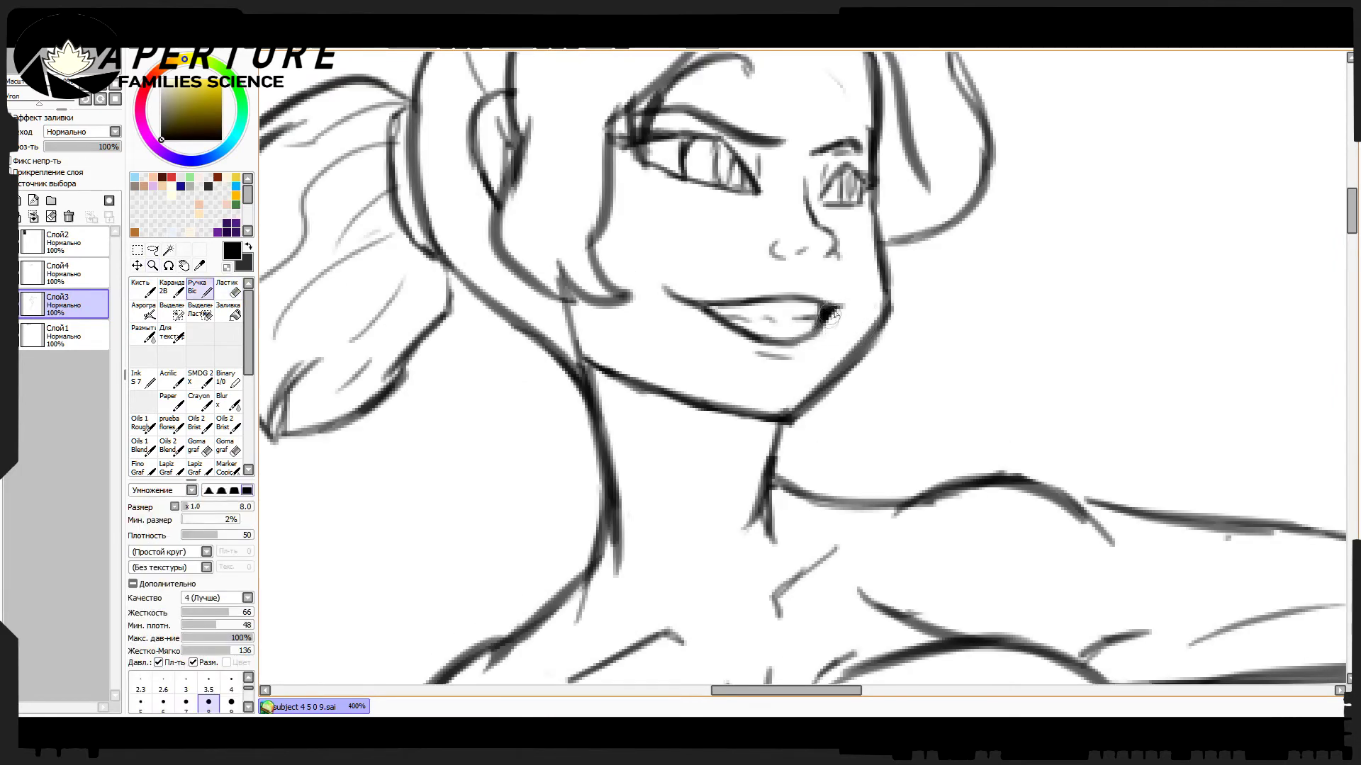
Redraw the fringe across the forehead as curved locks running down to the far temple.
drag(807, 341, 829, 519)
drag(769, 258, 835, 248)
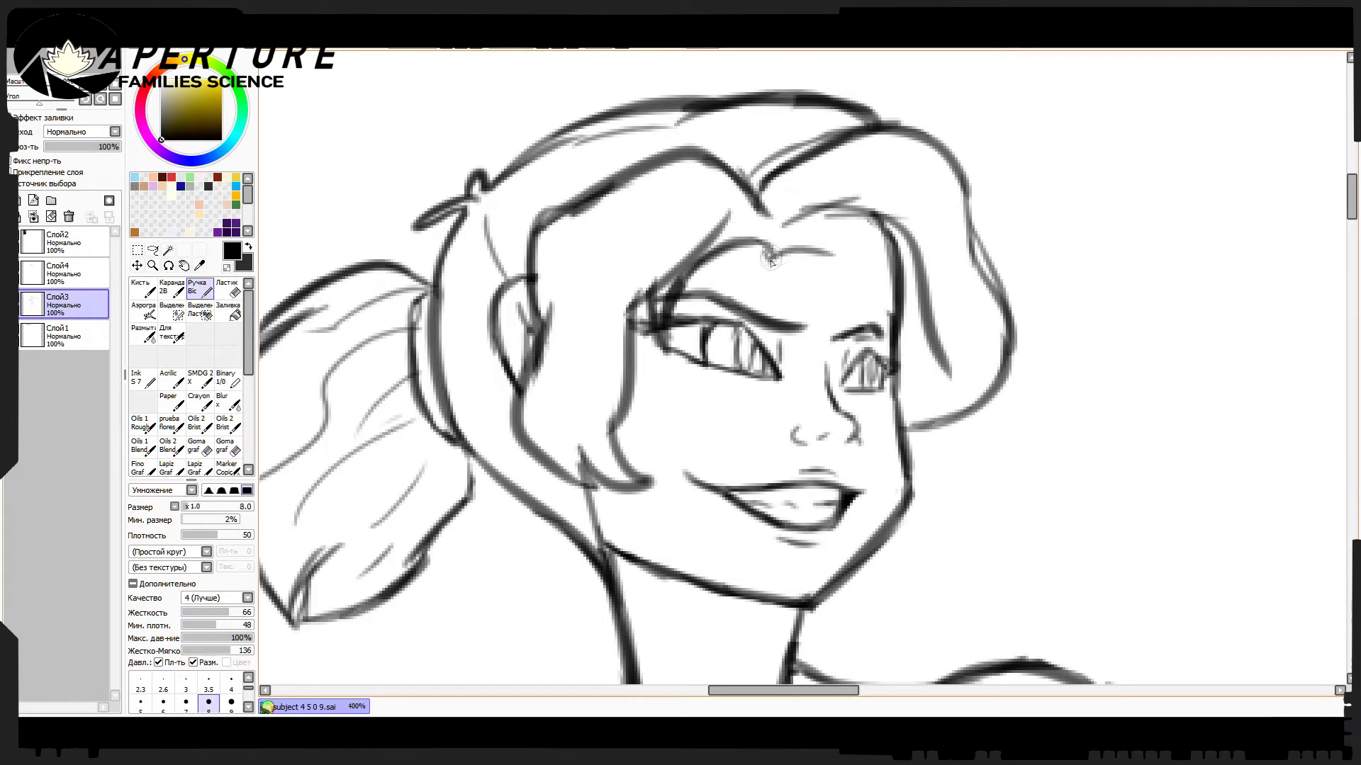
key(e)
key(Up)
key(n)
drag(873, 207, 923, 312)
mouse_move(855, 222)
mouse_down()
mouse_move(829, 209)
mouse_move(872, 205)
mouse_move(900, 262)
mouse_up()
key(e)
key(n)
drag(829, 248, 787, 298)
key(Down)
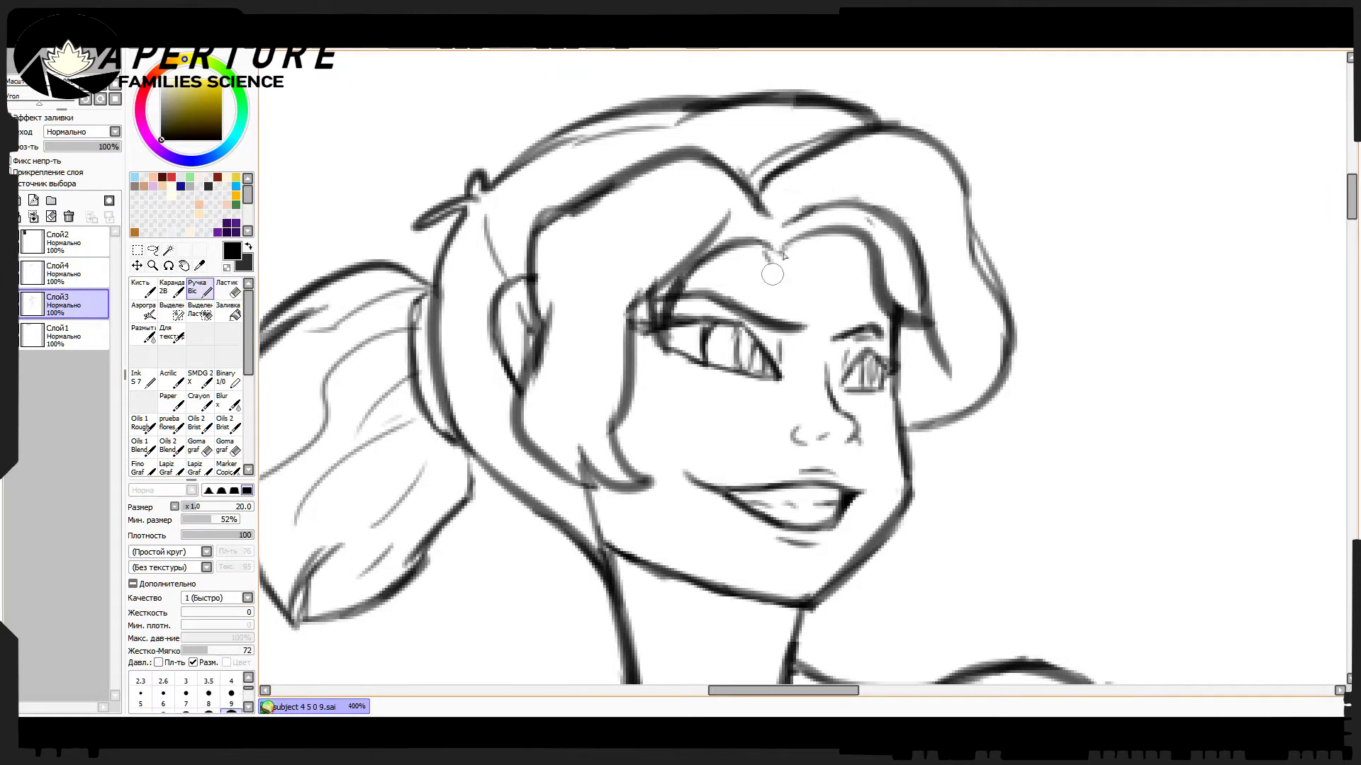
Add thin wavy strands inside the side locks and the far section of the hair.
drag(708, 202, 584, 311)
mouse_move(595, 227)
mouse_down()
mouse_move(598, 433)
mouse_move(581, 425)
mouse_up()
key(ctrl+z)
drag(837, 170, 949, 227)
drag(949, 269, 963, 384)
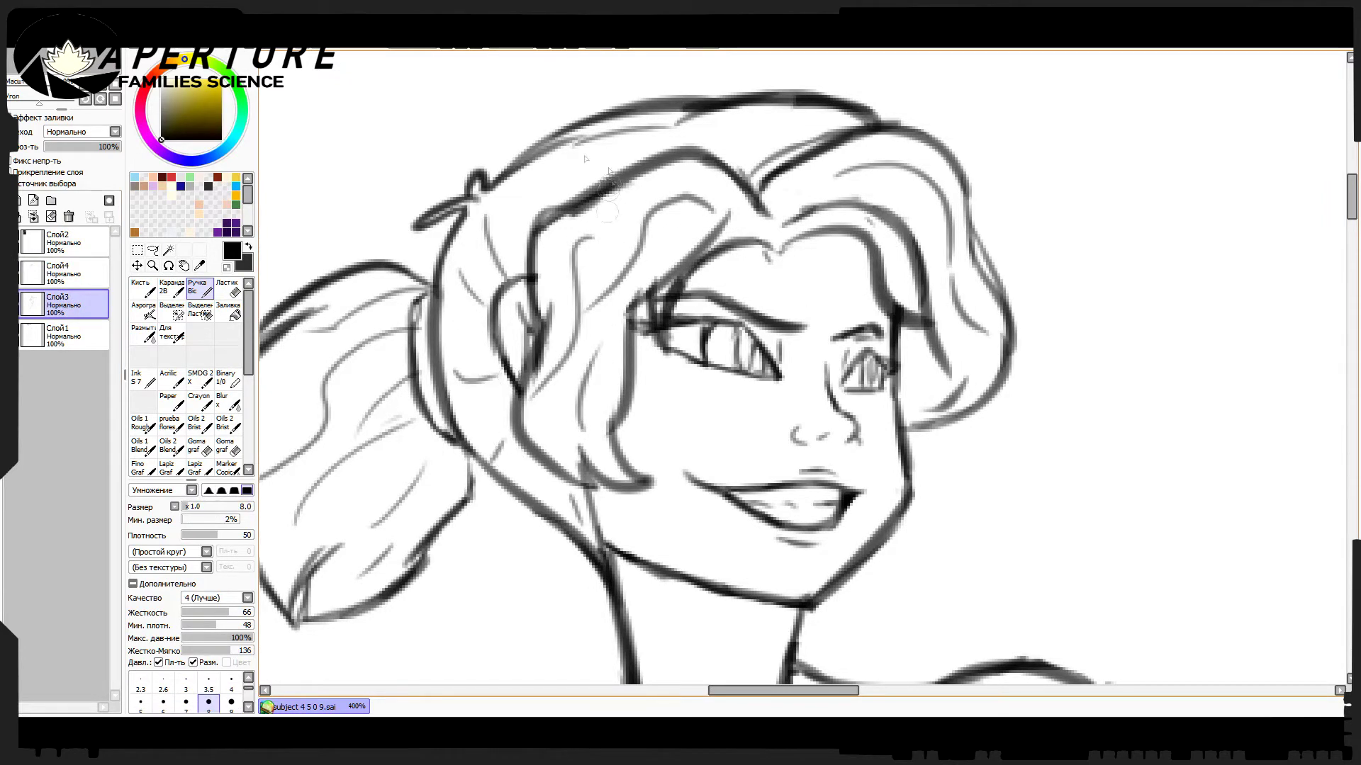
key(ctrl+z)
drag(559, 141, 594, 174)
On layer Слой4, redraw the top outline of the hair as a fuller two-part curve.
drag(847, 92, 890, 234)
key(e)
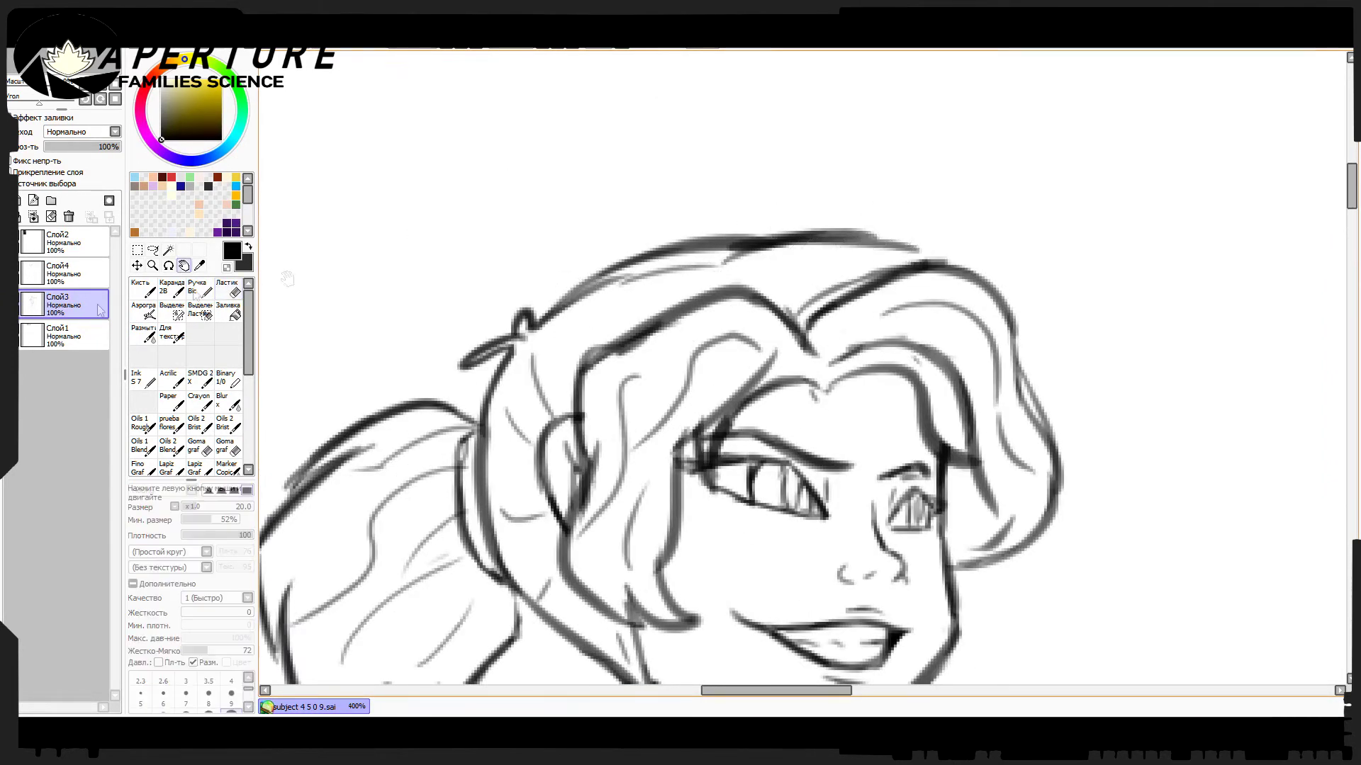
click(64, 273)
key(n)
key(ctrl+z)
mouse_move(528, 344)
mouse_down()
mouse_move(542, 272)
mouse_move(928, 228)
mouse_up()
key(ctrl+z)
mouse_move(709, 247)
mouse_down()
mouse_move(950, 220)
mouse_move(1007, 312)
mouse_up()
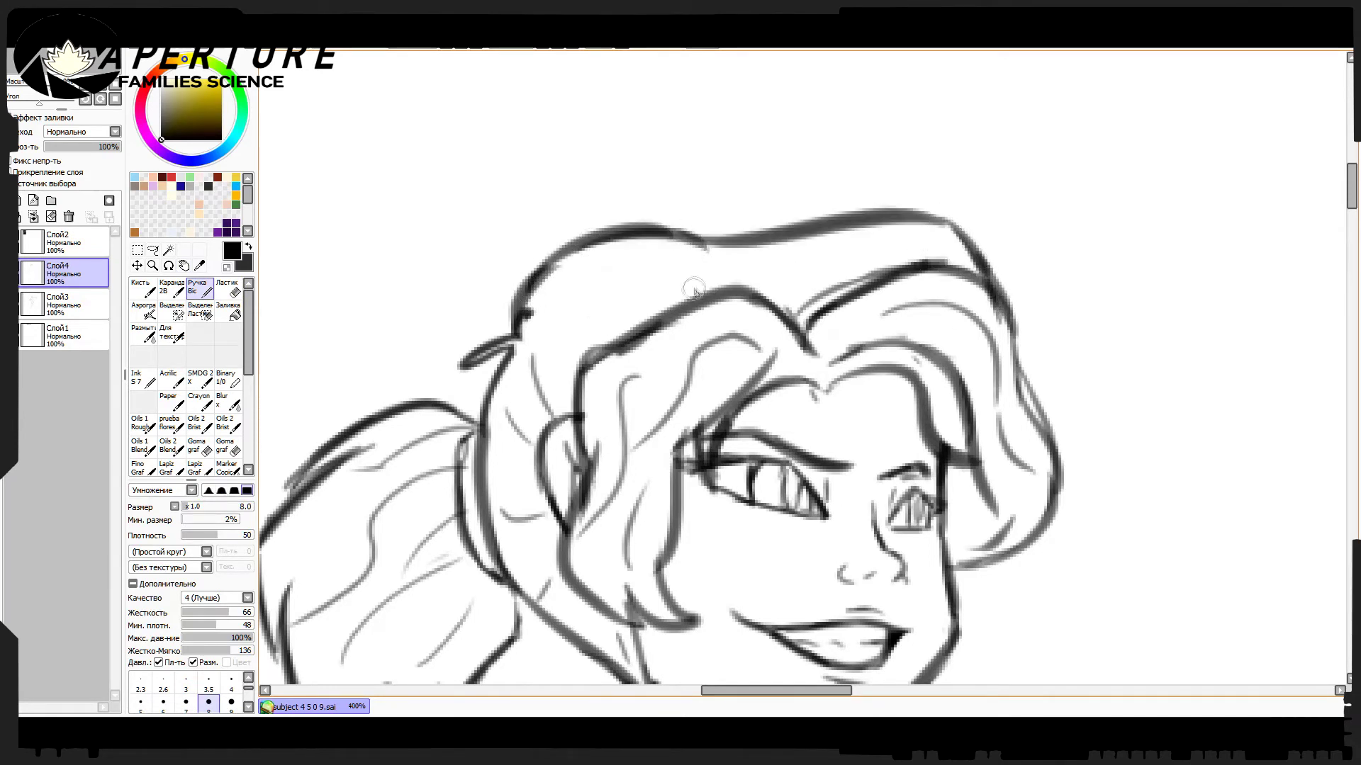
Add thin flowing strands inside the crown of the hair.
drag(600, 260, 547, 330)
drag(646, 270, 586, 319)
key(ctrl+z)
drag(689, 288, 640, 309)
mouse_move(738, 266)
mouse_down()
mouse_move(833, 281)
mouse_move(950, 227)
mouse_up()
scroll(845, 271, down, 5)
scroll(695, 260, up, 3)
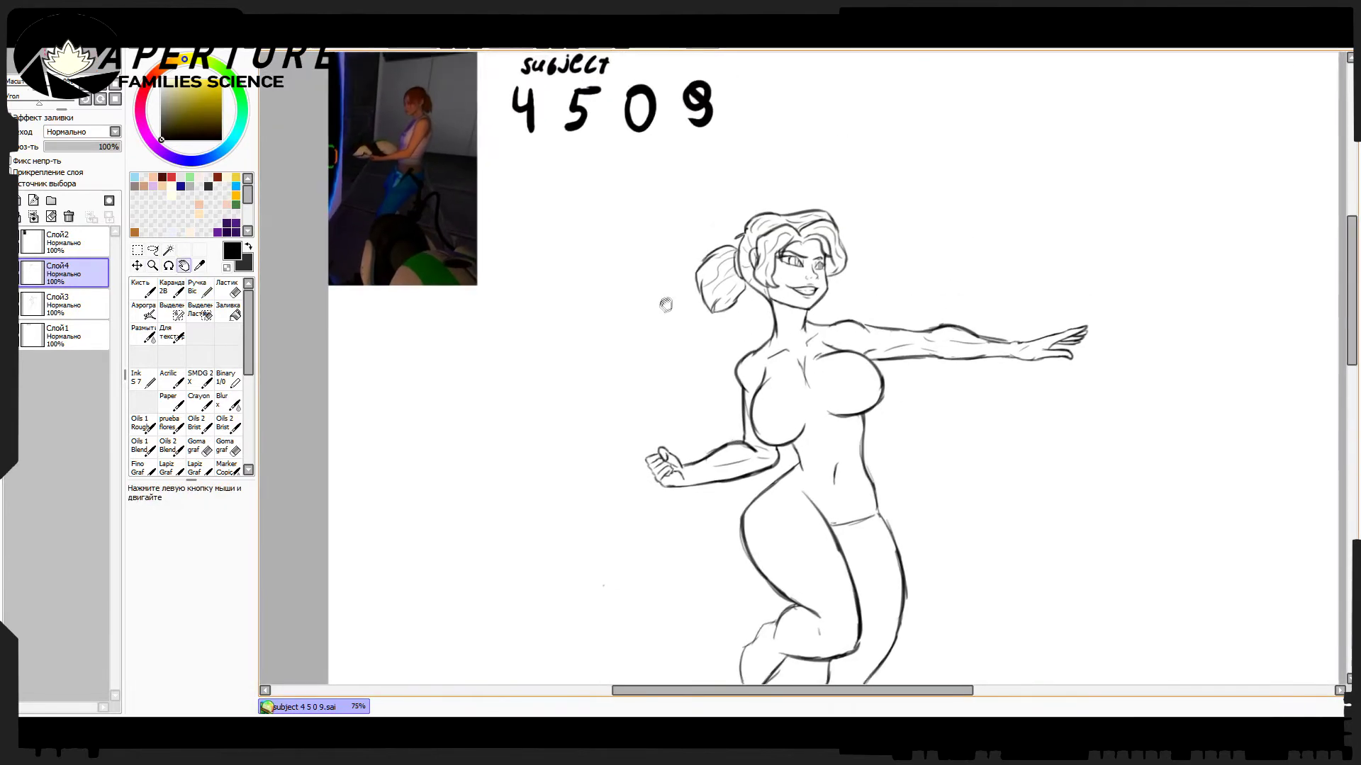
drag(694, 260, 732, 386)
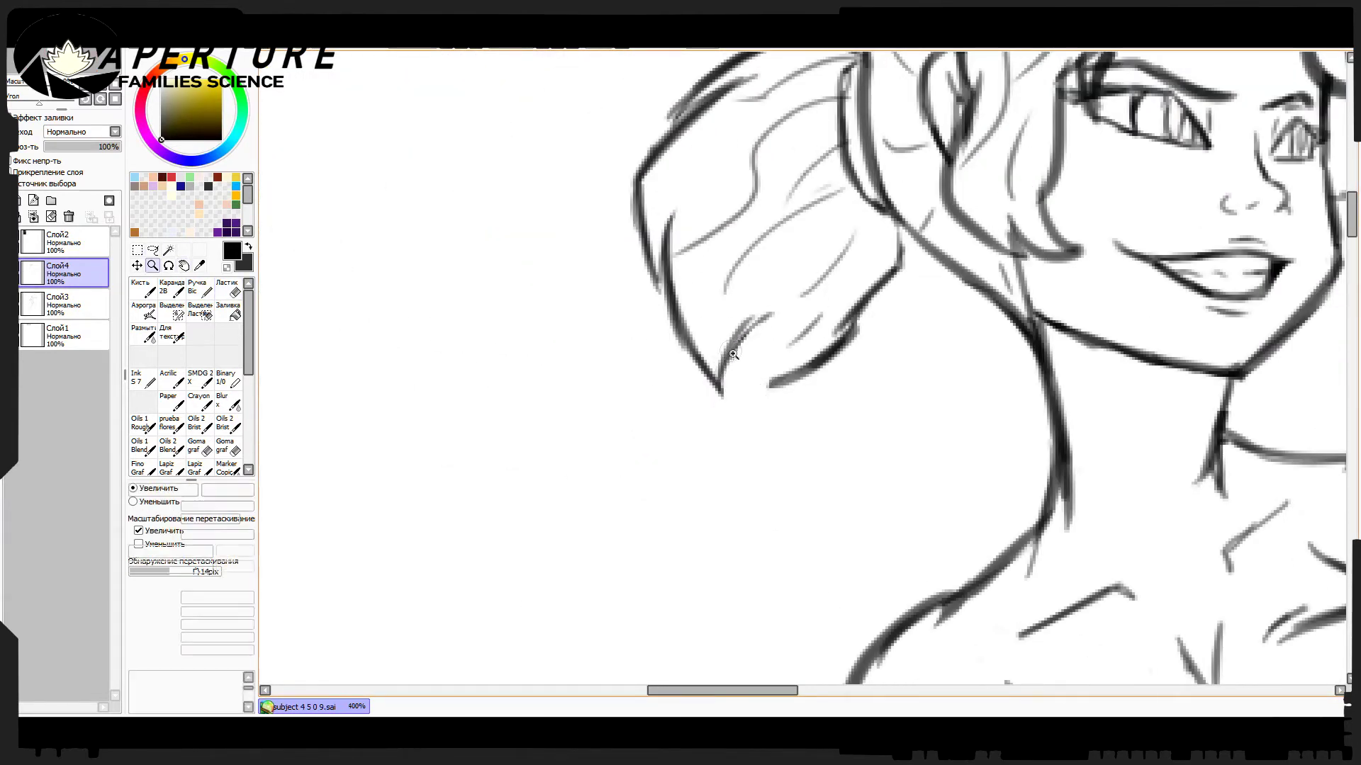
key(ctrl+z)
drag(748, 333, 730, 404)
drag(730, 404, 797, 382)
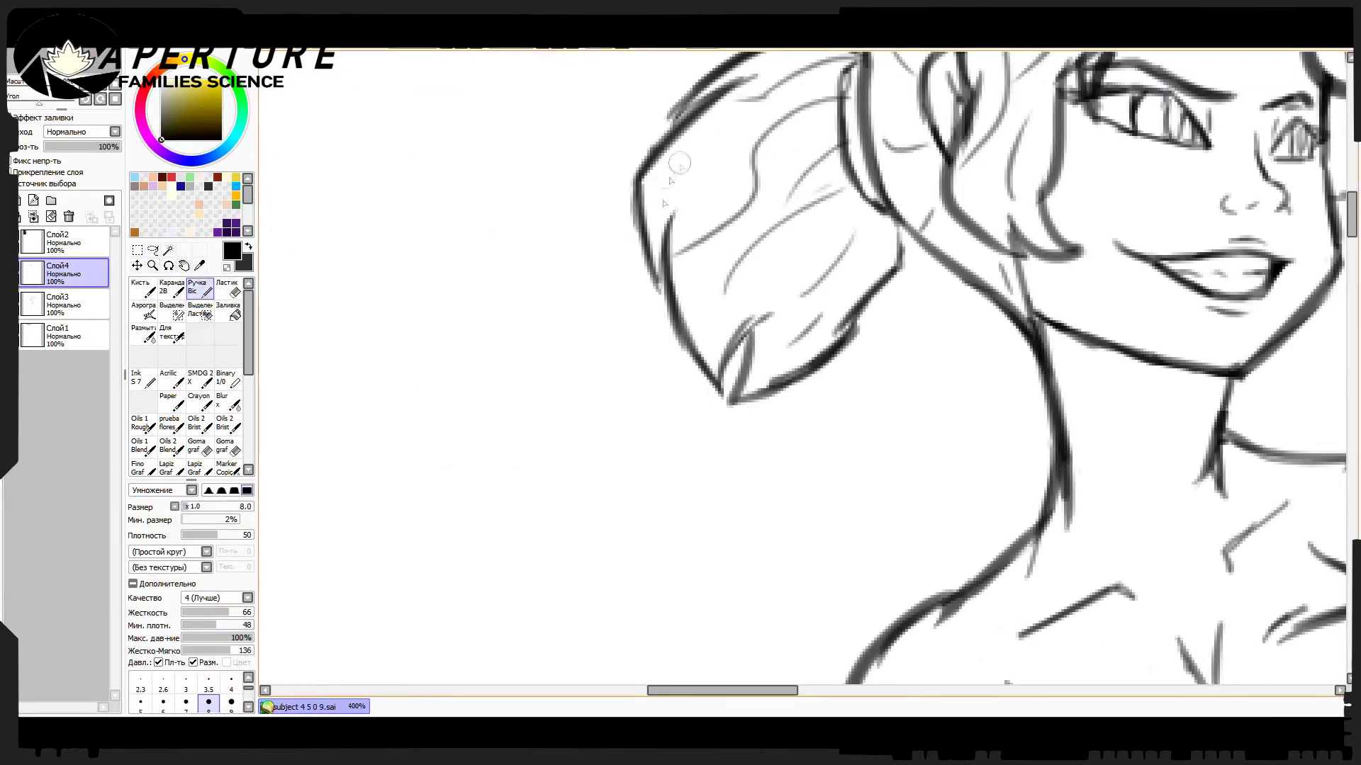
key(ctrl+z)
mouse_move(753, 333)
mouse_down()
mouse_move(847, 418)
mouse_move(896, 269)
mouse_move(845, 414)
mouse_up()
key(ctrl+z)
key(ctrl+z)
drag(755, 365, 868, 447)
key(ctrl+z)
Redraw the ponytail's lower end as a longer lock with a pointed tip and inner strands.
drag(751, 387, 854, 447)
mouse_move(847, 446)
mouse_down()
mouse_move(864, 324)
mouse_move(874, 419)
mouse_up()
key(ctrl+z)
drag(866, 306, 847, 432)
key(ctrl+z)
key(ctrl+z)
drag(857, 324, 856, 432)
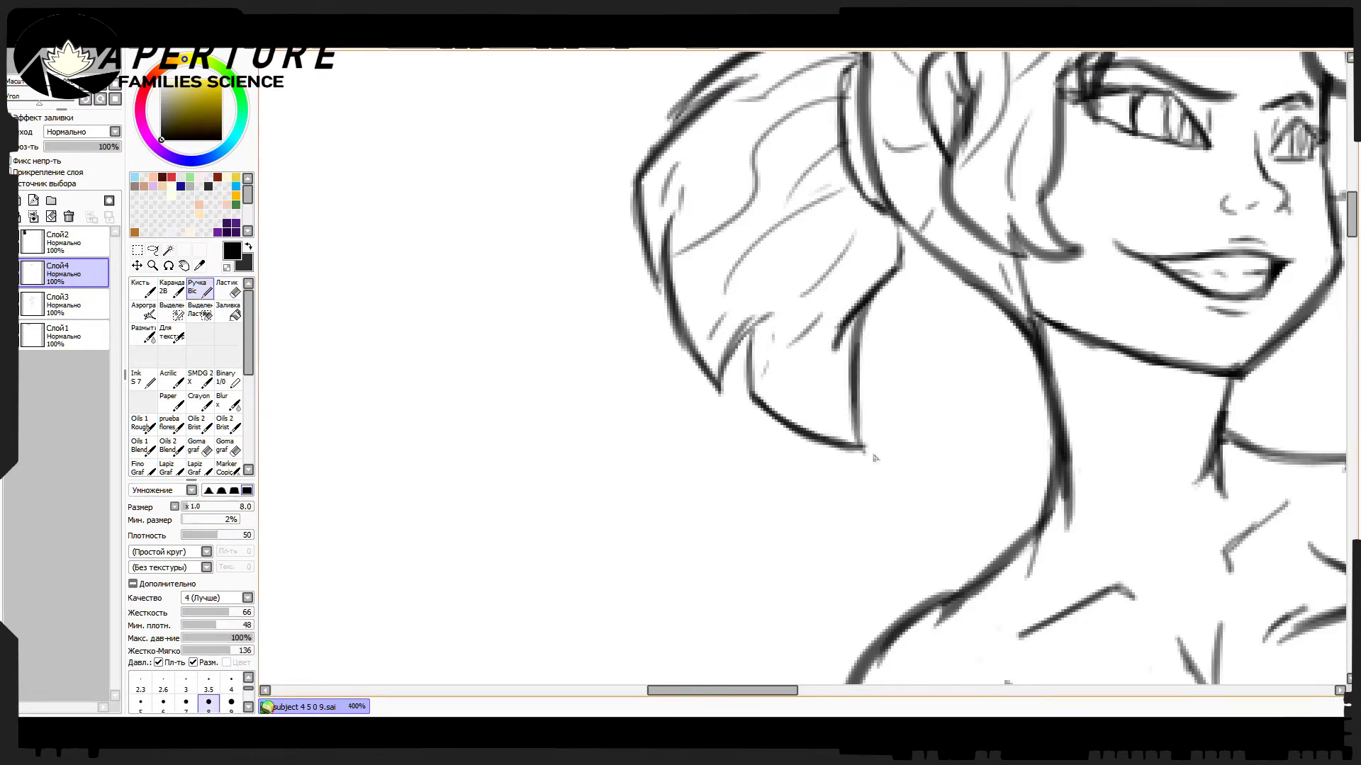
key(e)
scroll(836, 301, down, 3)
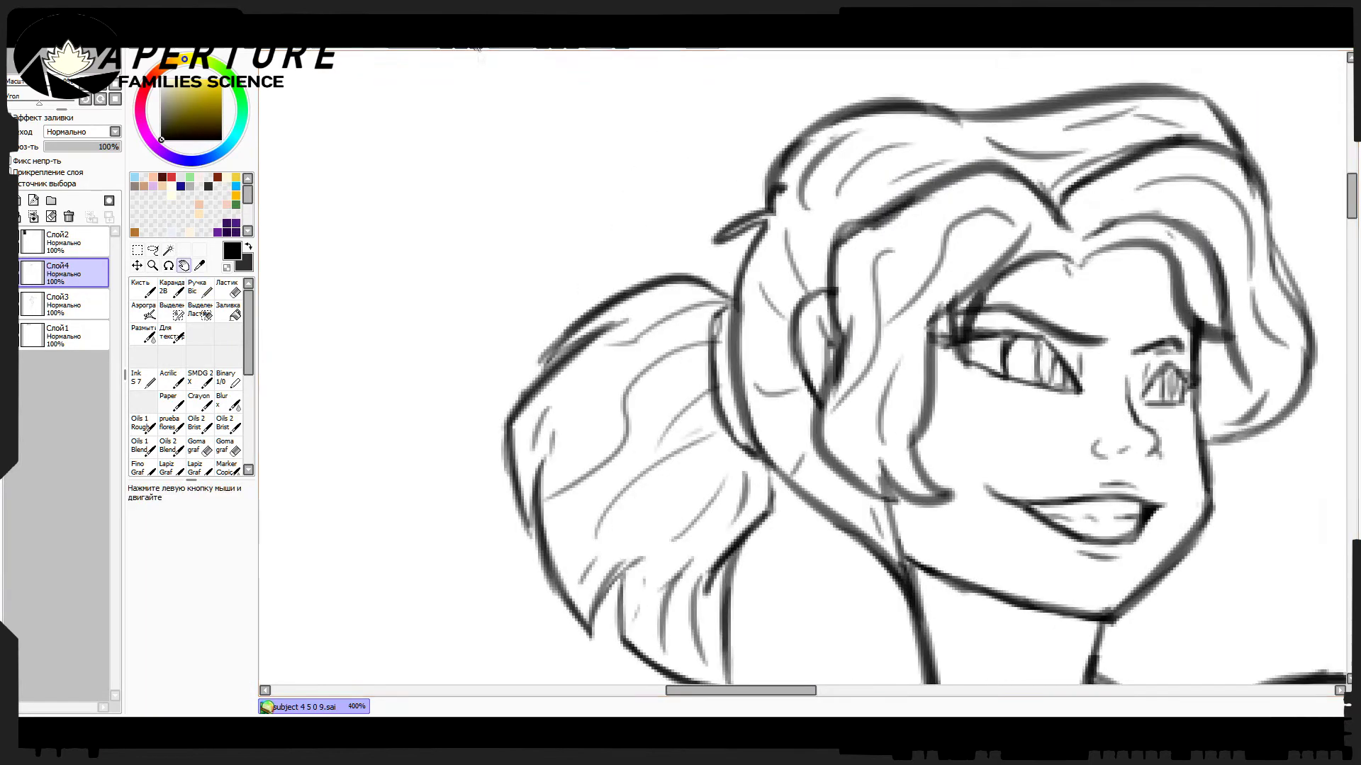
scroll(694, 347, up, 3)
Draw a higher, fuller upper outline for the ponytail, running back to the hair tie.
key(n)
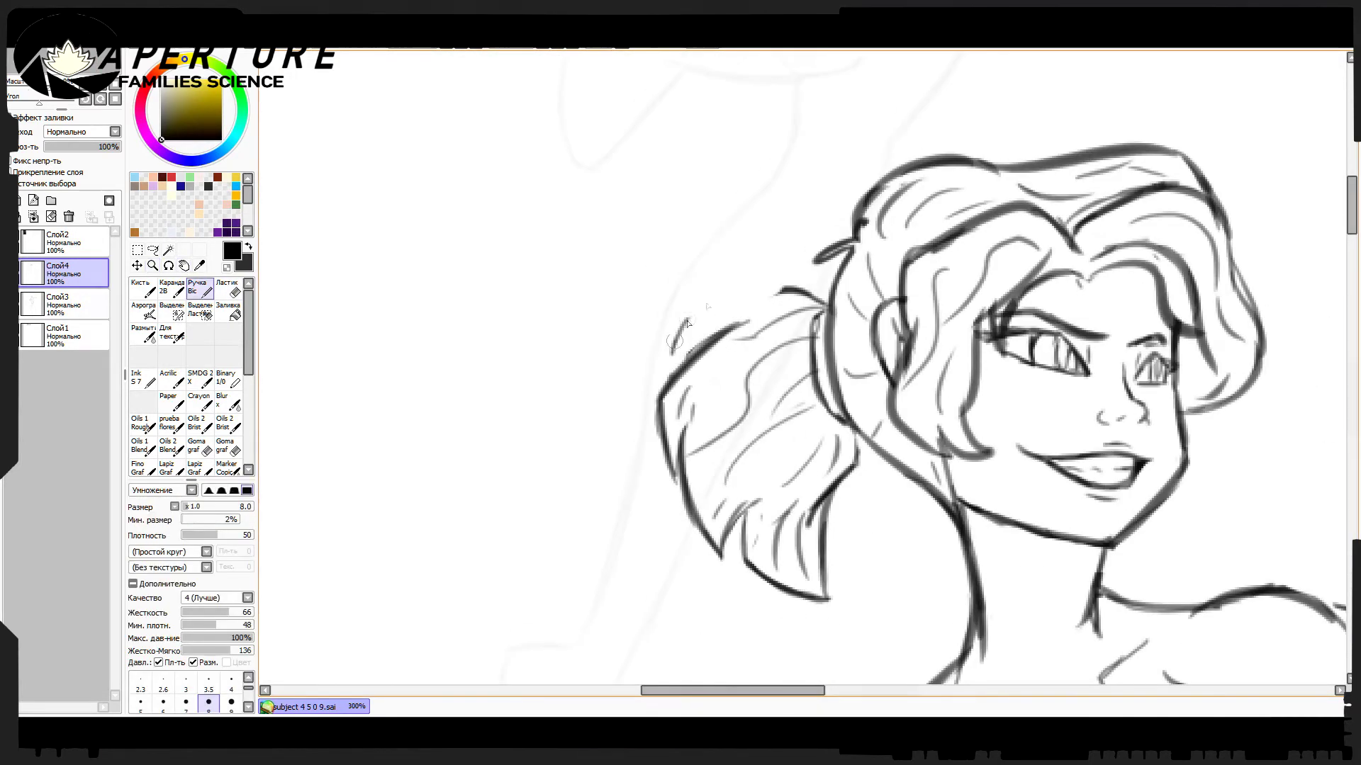
drag(671, 347, 808, 297)
drag(703, 309, 790, 285)
On layer Слой3, rework the standing leg's outer contour at the knee.
drag(631, 586, 340, 365)
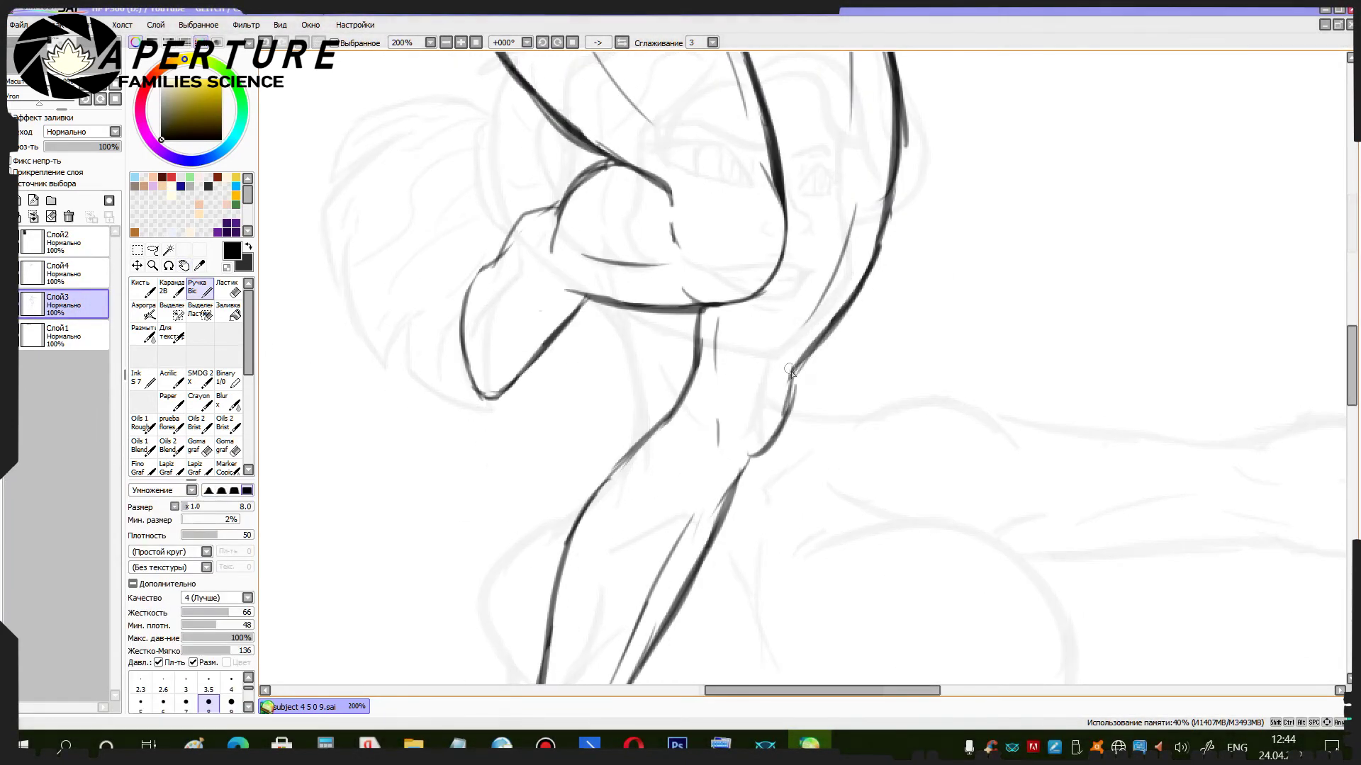
drag(790, 371, 730, 475)
key(e)
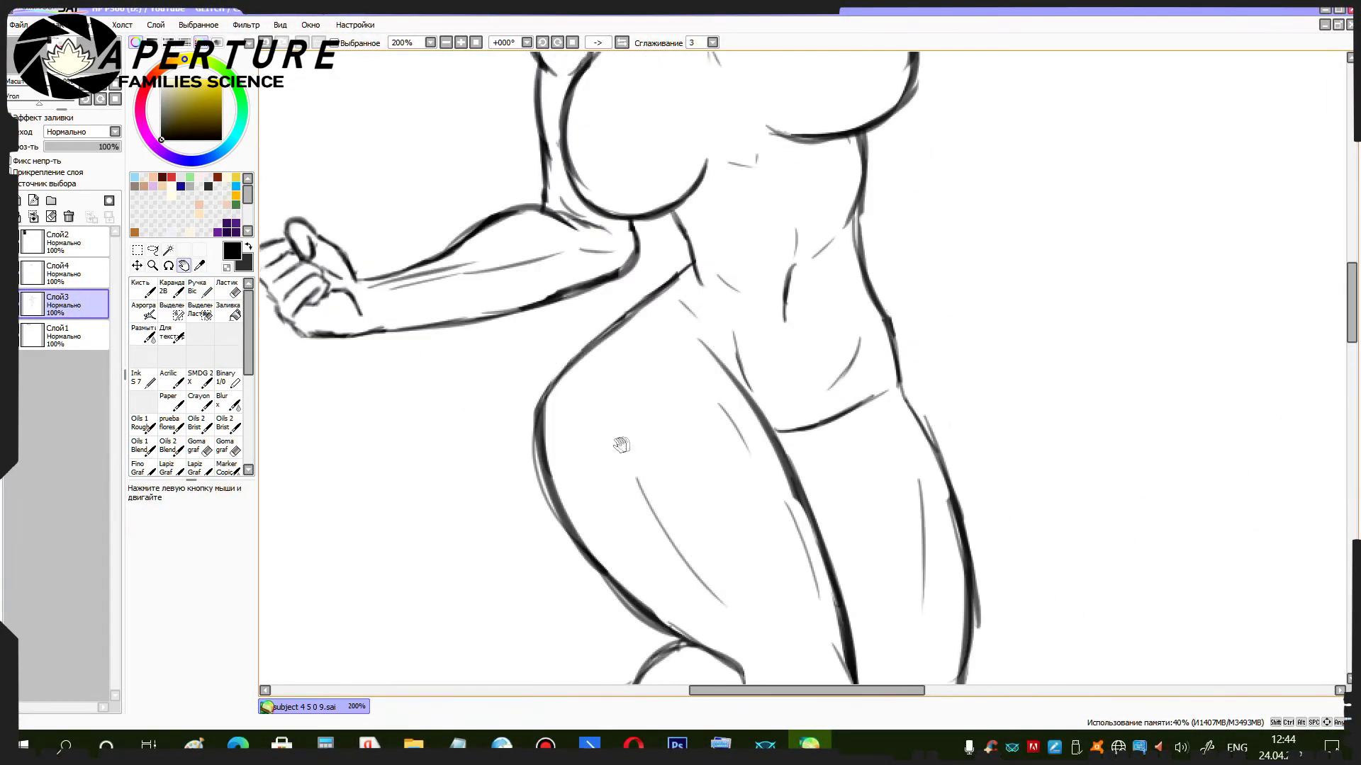
Clean up the hip contour of the raised thigh and add a thin curved line inside the hip.
mouse_move(581, 425)
mouse_down()
mouse_move(614, 387)
mouse_move(648, 379)
mouse_up()
key(n)
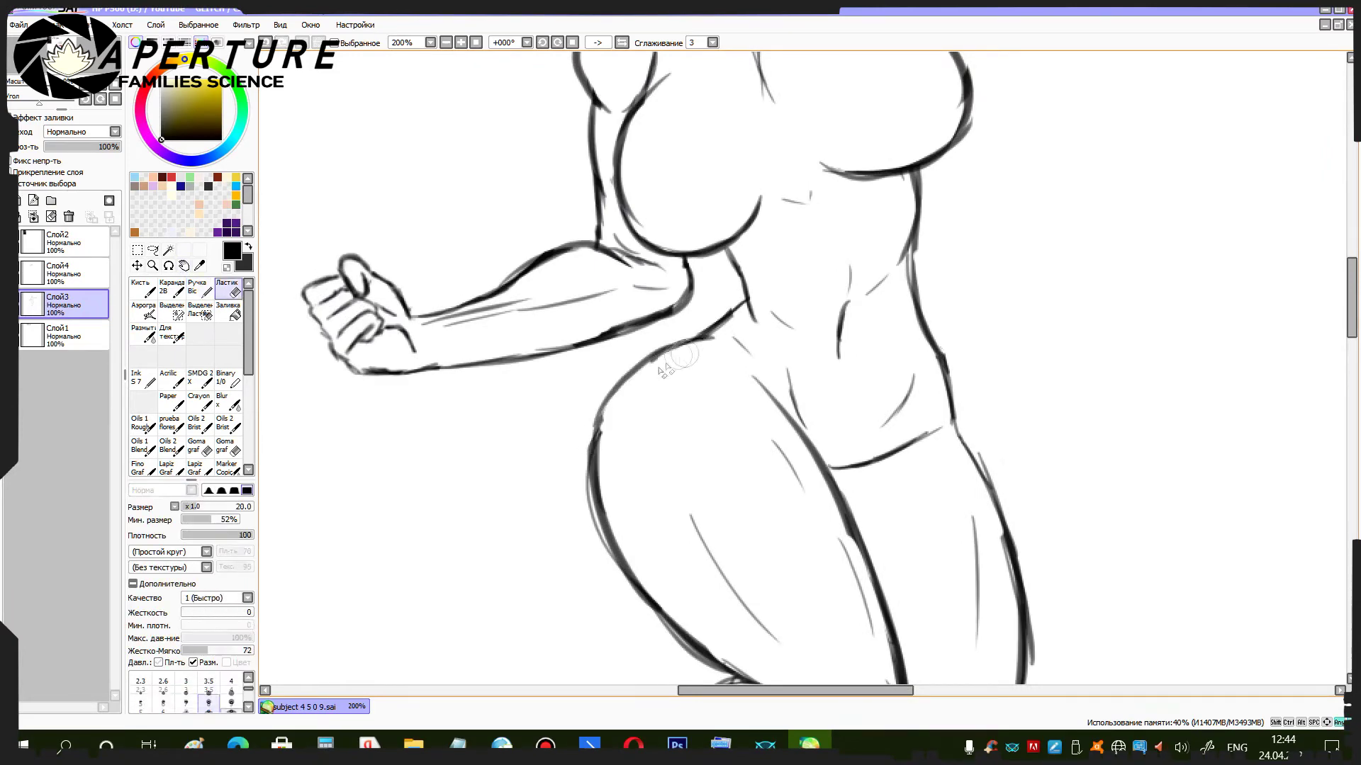
drag(792, 259, 733, 296)
key(n)
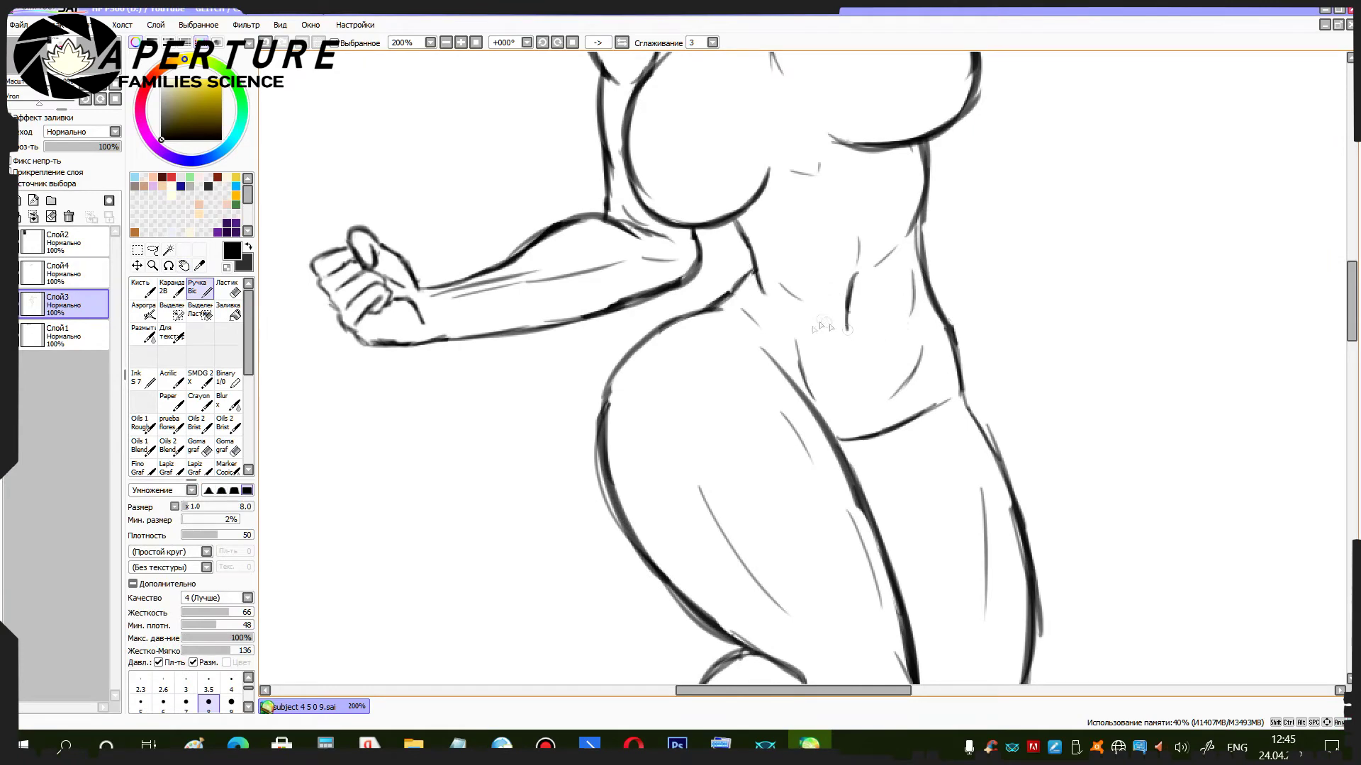
drag(786, 262, 781, 296)
drag(618, 71, 618, 259)
key(ctrl+minus)
key(ctrl+minus)
key(ctrl+minus)
key(ctrl+minus)
key(ctrl+minus)
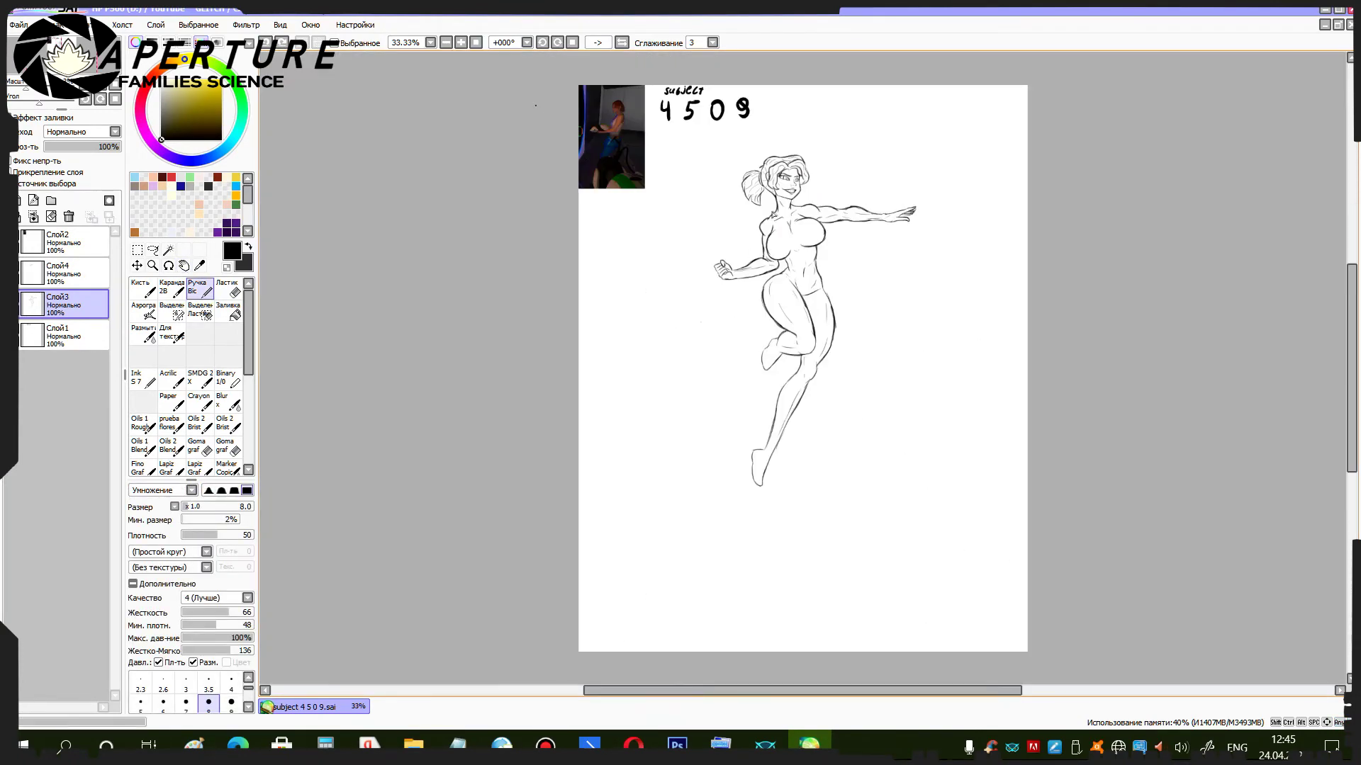
Create a new layer above Слой4 and draw the tank top's neckline and shoulder straps on it.
key(ctrl+plus)
key(ctrl+plus)
key(ctrl+plus)
key(ctrl+plus)
key(ctrl+plus)
key(ctrl+shift+n)
key(ctrl+z)
drag(538, 417, 550, 321)
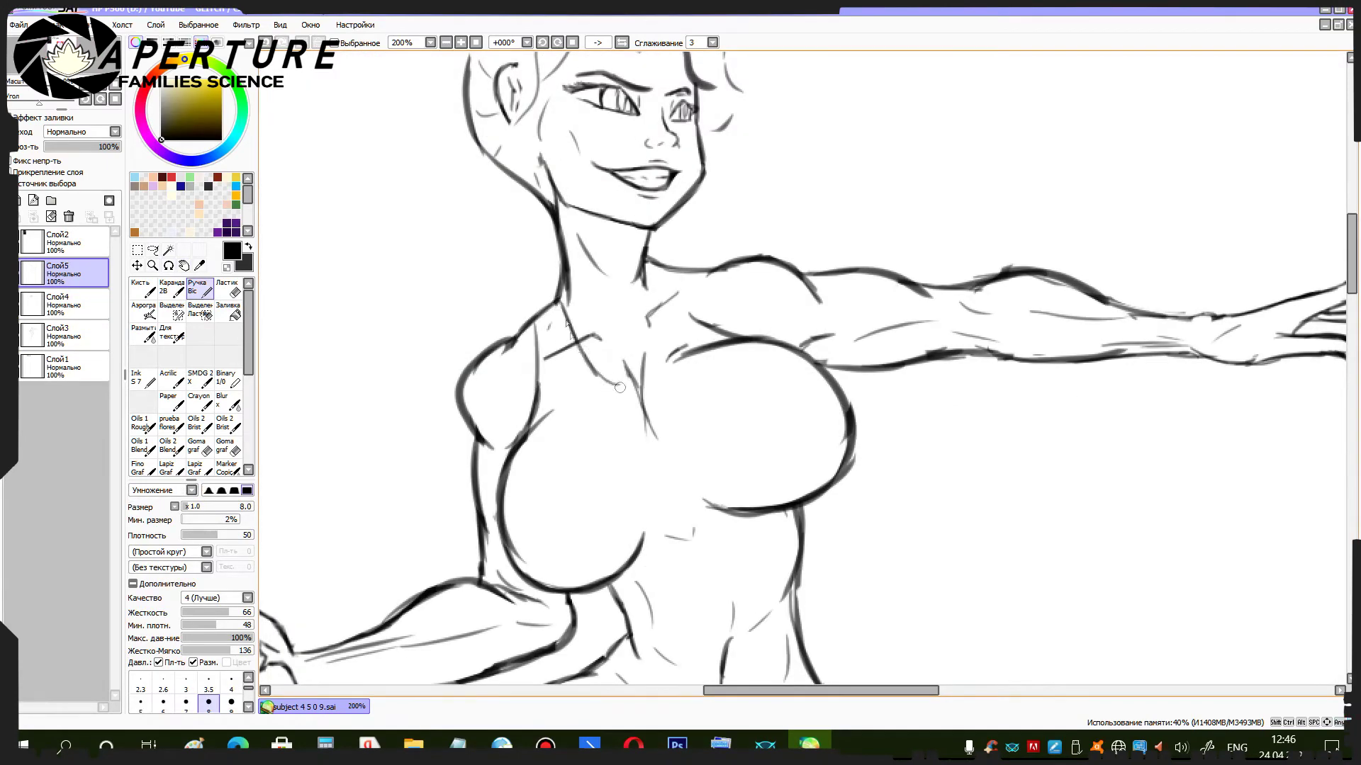
drag(624, 388, 607, 390)
drag(665, 275, 679, 322)
drag(700, 274, 722, 324)
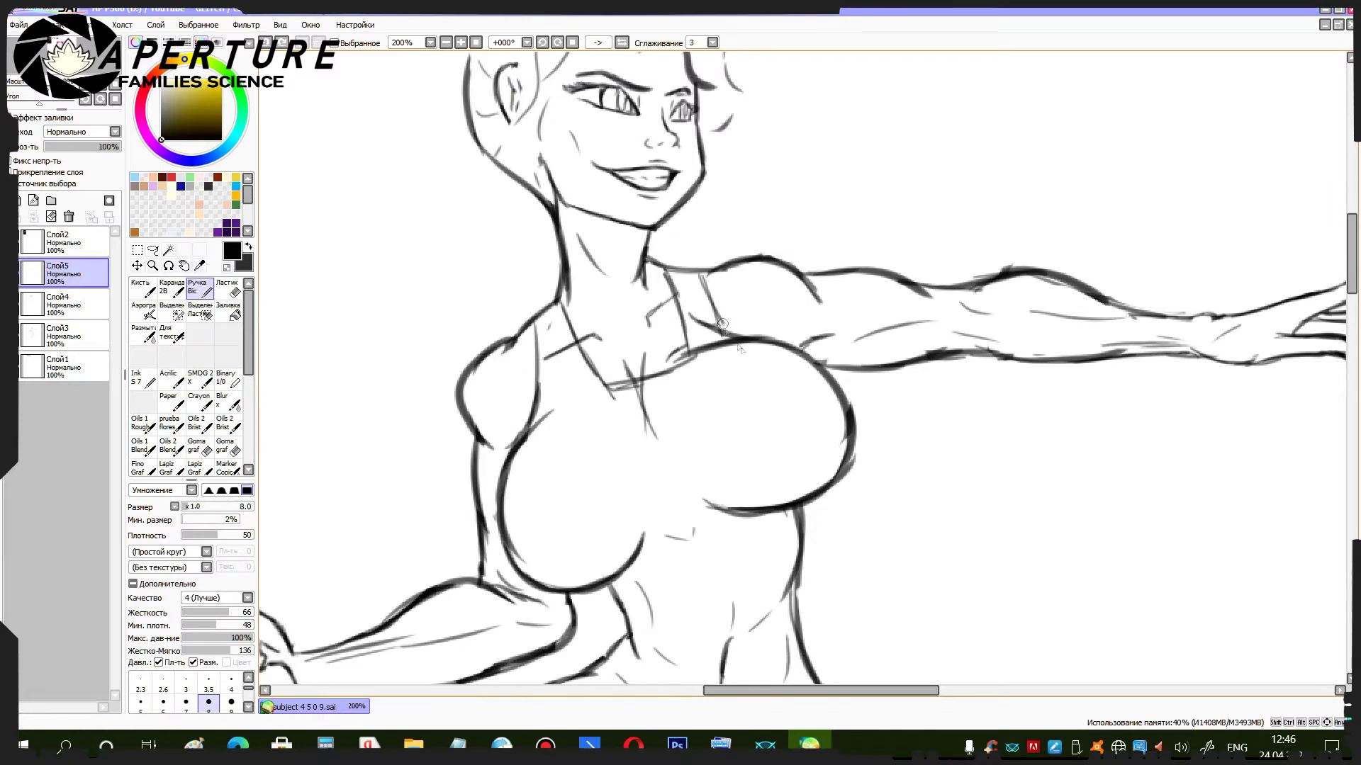
Draw the cropped tank top's hem across the midriff, with a loose side edge flaring out below the bust.
scroll(737, 338, down, 5)
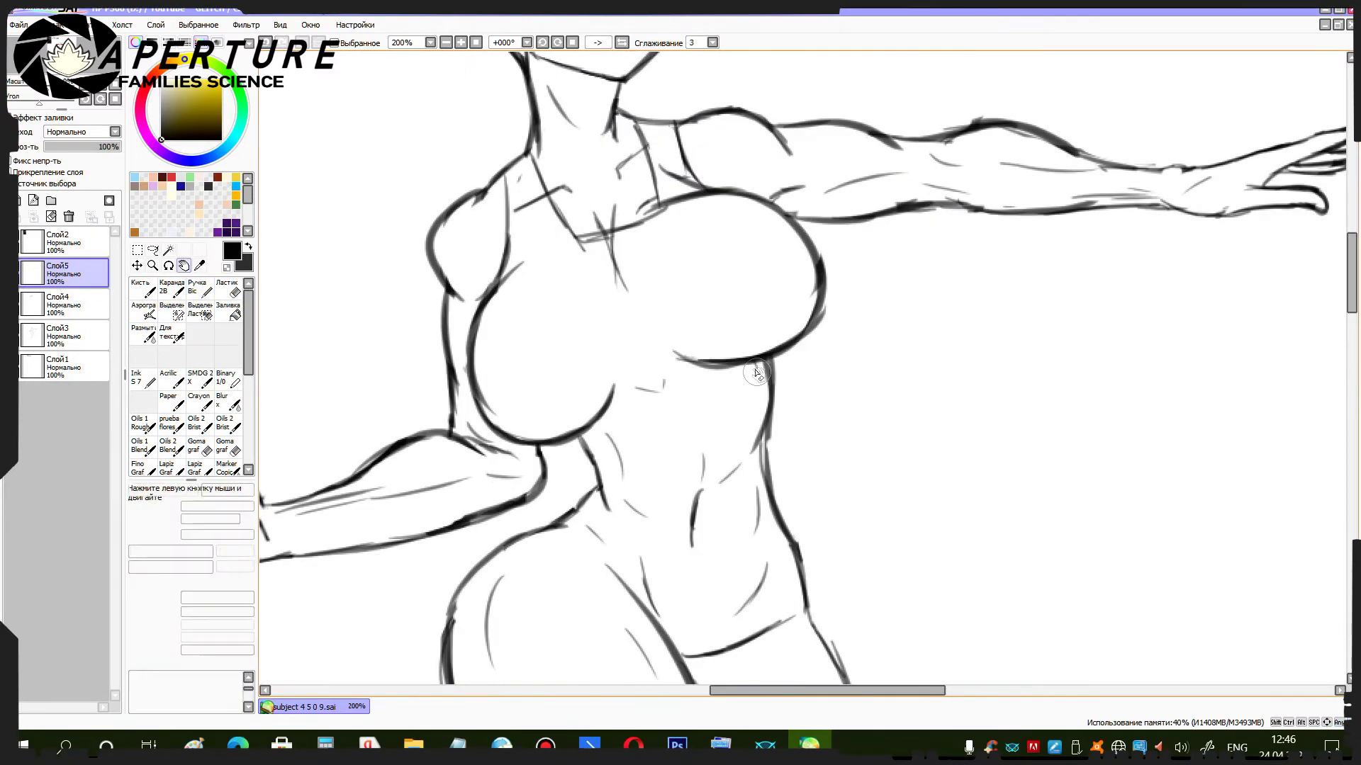
mouse_move(757, 381)
mouse_down()
mouse_move(667, 442)
mouse_move(857, 405)
mouse_up()
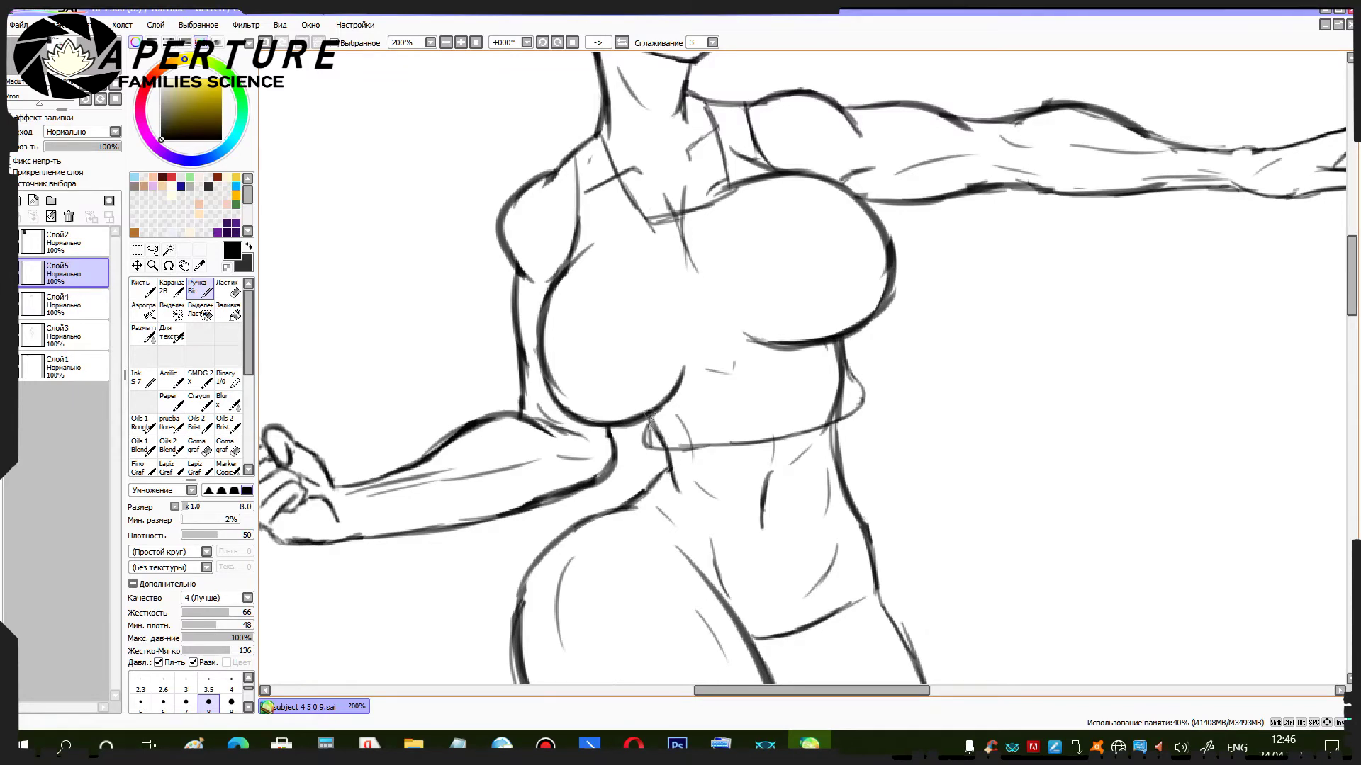
key(e)
scroll(573, 283, up, 2)
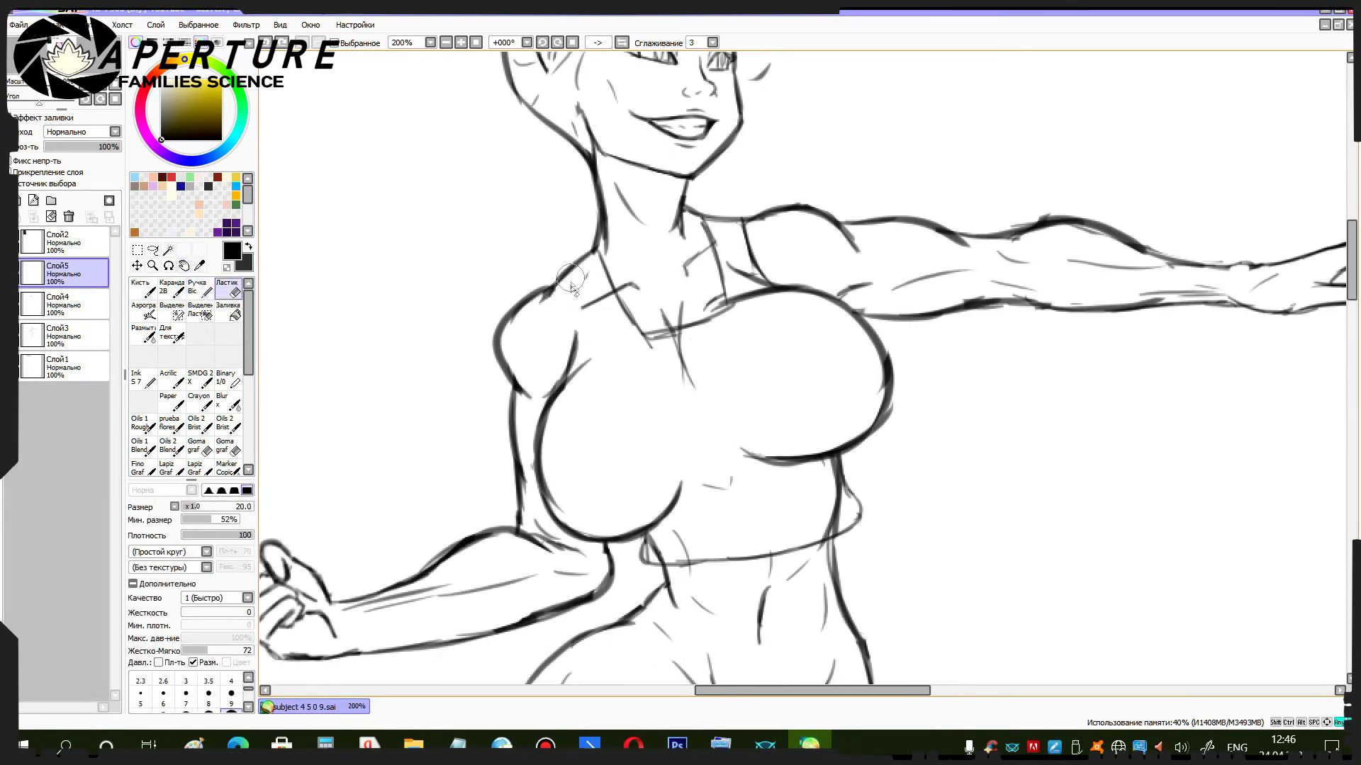
mouse_move(695, 555)
mouse_down()
mouse_move(662, 354)
mouse_move(660, 389)
mouse_move(847, 365)
mouse_up()
key(ctrl+z)
key(n)
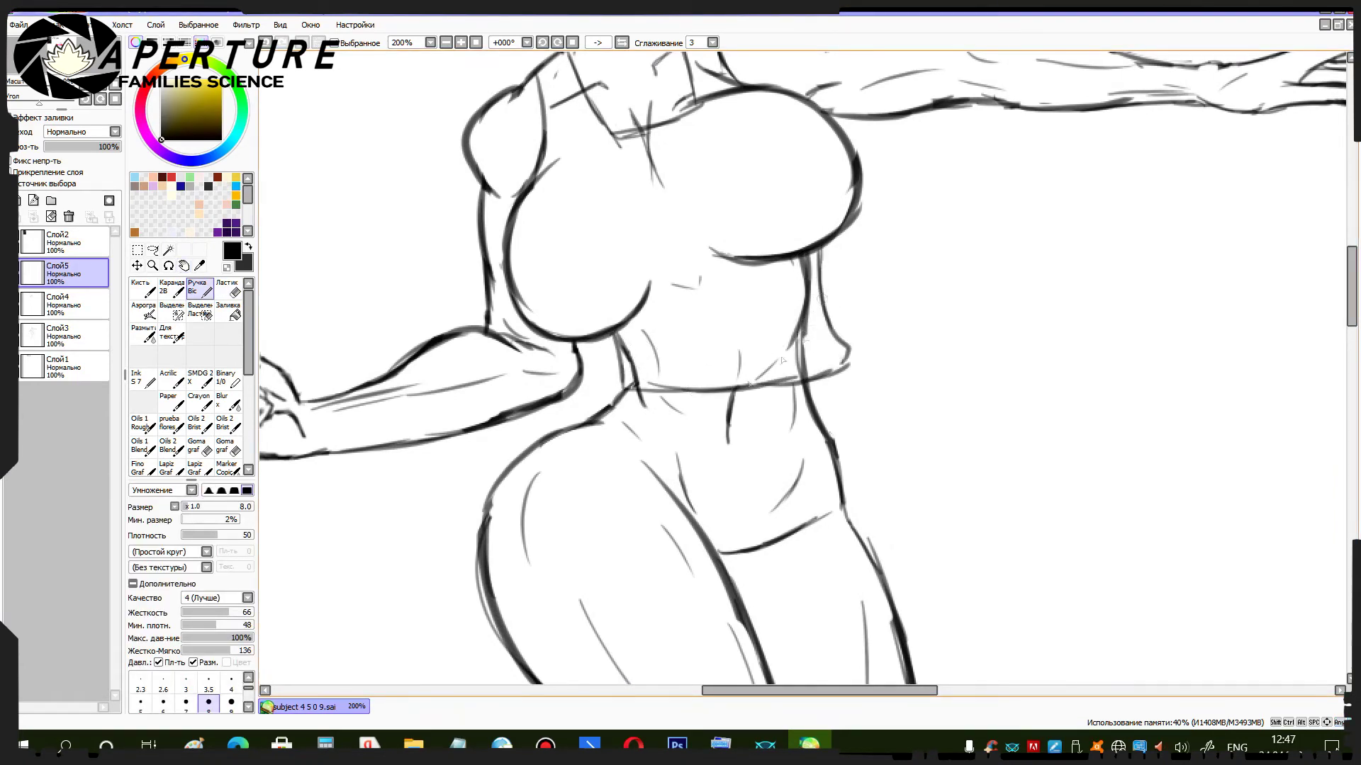
key(e)
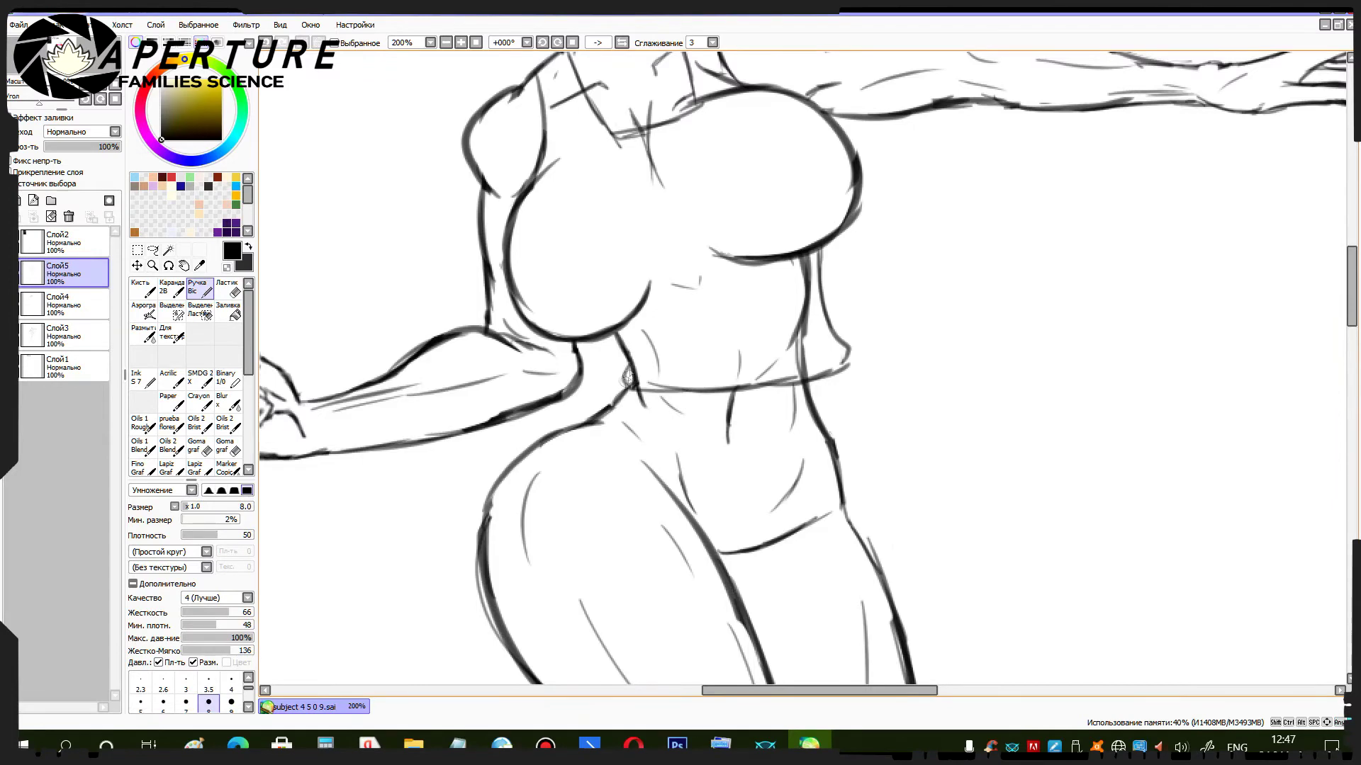
Draw a slanted belt around the hips, dipping below the navel, with an overlapping end at the near hip.
key(n)
scroll(616, 347, down, 3)
mouse_move(658, 379)
mouse_down()
mouse_move(847, 389)
mouse_move(861, 454)
mouse_up()
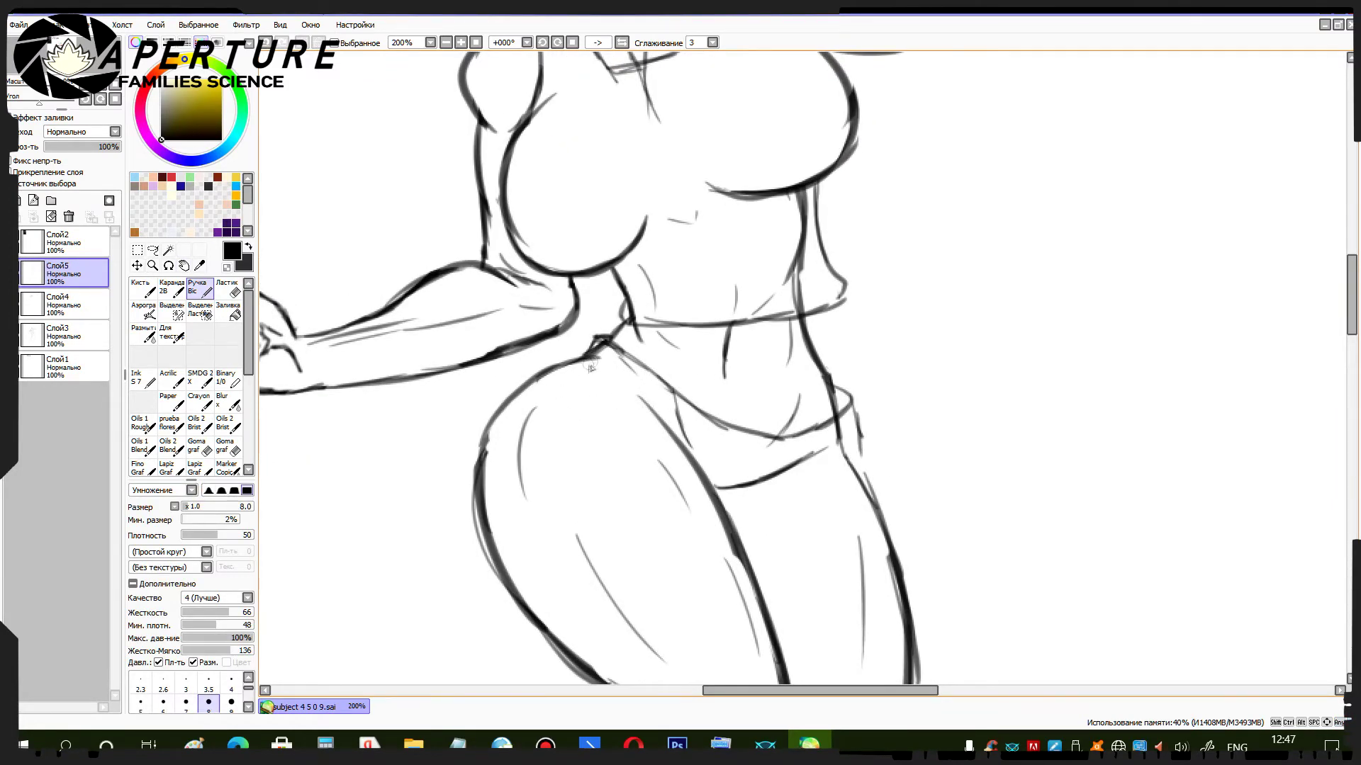
drag(655, 421, 709, 479)
Draw a long, pointed cloth panel hanging from the belt over the raised thigh.
scroll(657, 454, down, 4)
drag(702, 409, 783, 365)
mouse_move(669, 358)
mouse_down()
mouse_move(659, 525)
mouse_move(762, 613)
mouse_up()
mouse_move(737, 567)
mouse_down()
mouse_move(722, 397)
mouse_move(730, 425)
mouse_up()
drag(723, 368, 756, 606)
drag(681, 327, 660, 528)
mouse_move(733, 580)
mouse_down()
mouse_move(679, 536)
mouse_move(751, 603)
mouse_up()
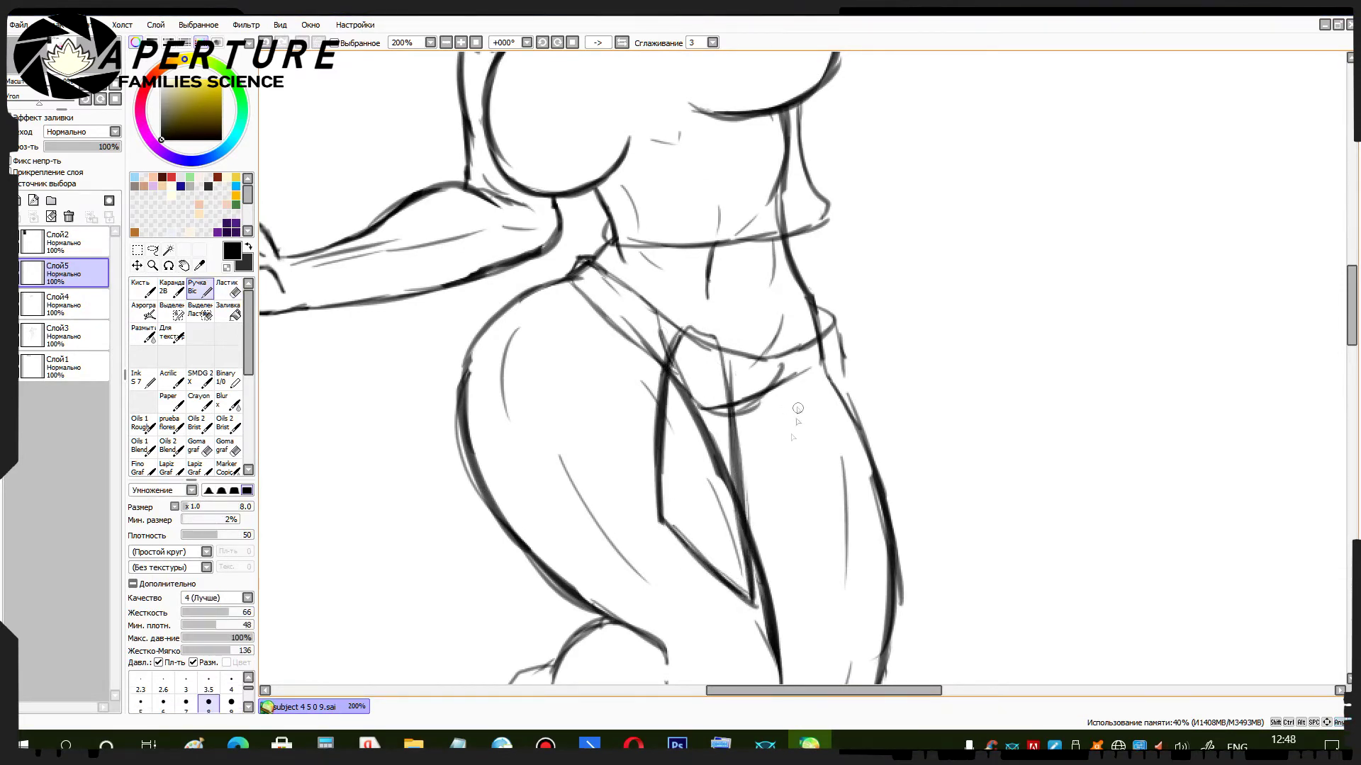
Draw a second pointed panel hanging from the belt over the standing leg's thigh.
drag(797, 321, 840, 358)
drag(847, 397, 865, 518)
drag(788, 358, 780, 596)
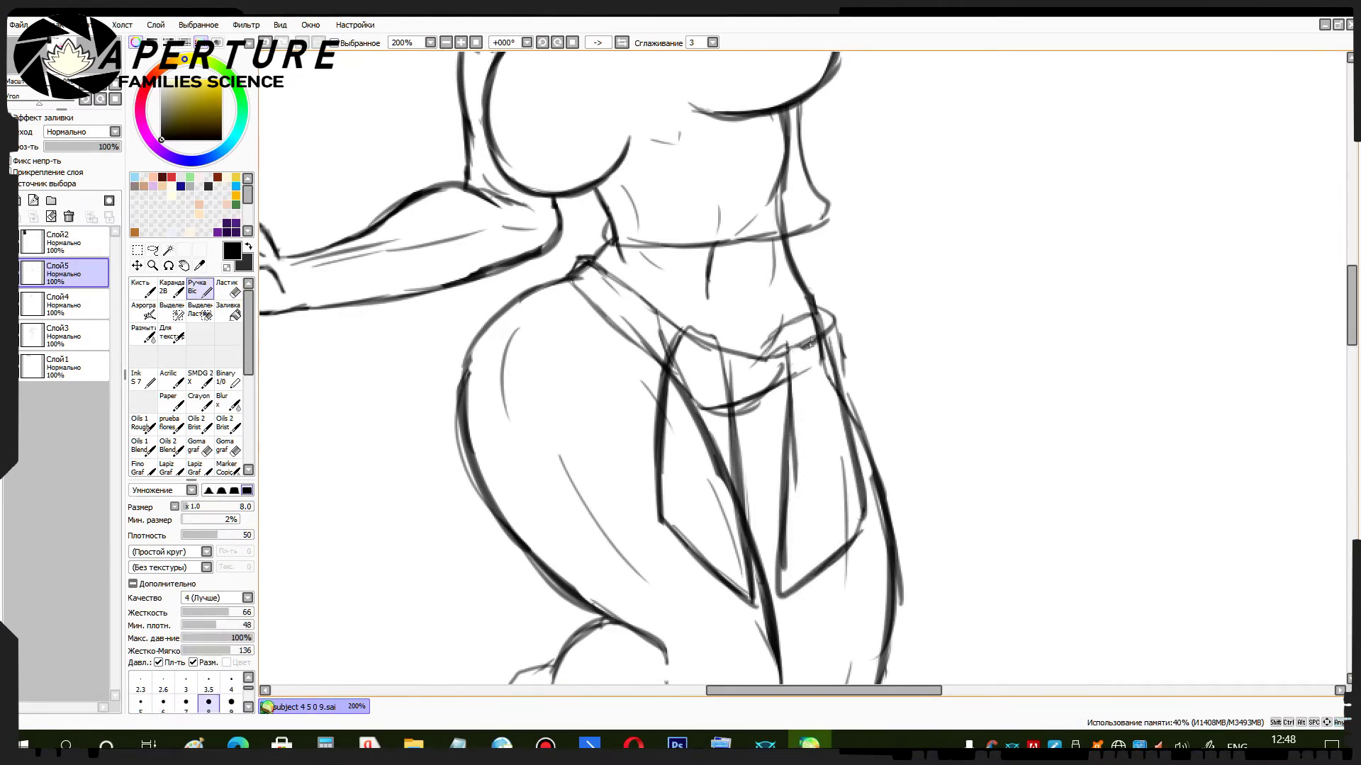
Erase the overlapping belt lines above the hanging panels and add curved bands across the panels' lower parts.
key(e)
mouse_move(694, 355)
mouse_down()
mouse_move(712, 340)
mouse_move(702, 418)
mouse_move(687, 368)
mouse_up()
key(n)
mouse_move(788, 430)
mouse_down()
mouse_move(784, 337)
mouse_move(858, 467)
mouse_up()
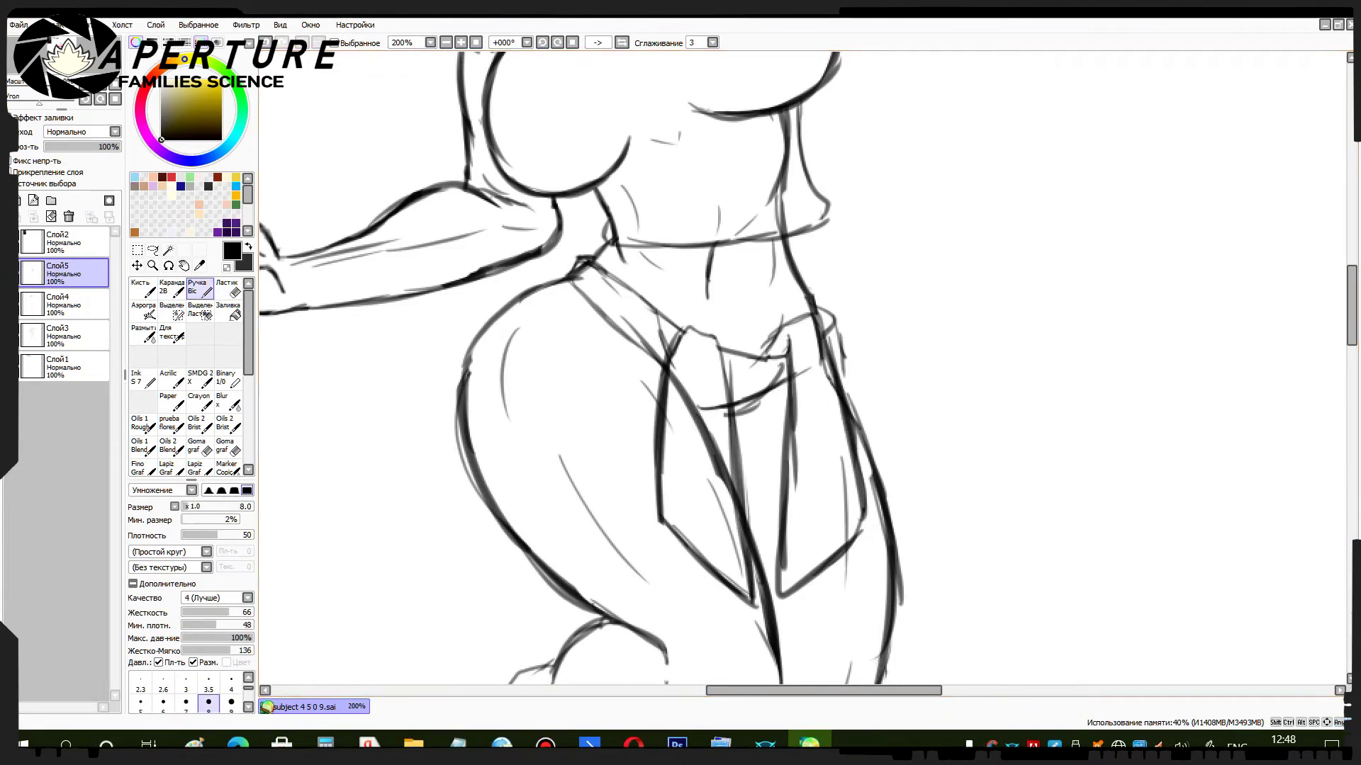
drag(685, 508, 740, 533)
drag(786, 528, 846, 496)
drag(865, 415, 840, 332)
Draw flared cuffs below the knees of the bent and standing legs.
mouse_move(581, 648)
mouse_down()
mouse_move(607, 387)
mouse_move(638, 301)
mouse_move(638, 365)
mouse_move(751, 416)
mouse_up()
drag(805, 489, 887, 265)
drag(774, 326, 673, 426)
drag(748, 499, 850, 528)
drag(894, 500, 879, 351)
key(ctrl+z)
drag(883, 518, 876, 348)
Add an inner calf line below the standing leg's cuff and draw a curved brace from the calf down behind the heel.
mouse_move(691, 680)
mouse_down()
mouse_move(698, 482)
mouse_move(733, 351)
mouse_up()
drag(734, 272, 744, 381)
drag(660, 517, 611, 414)
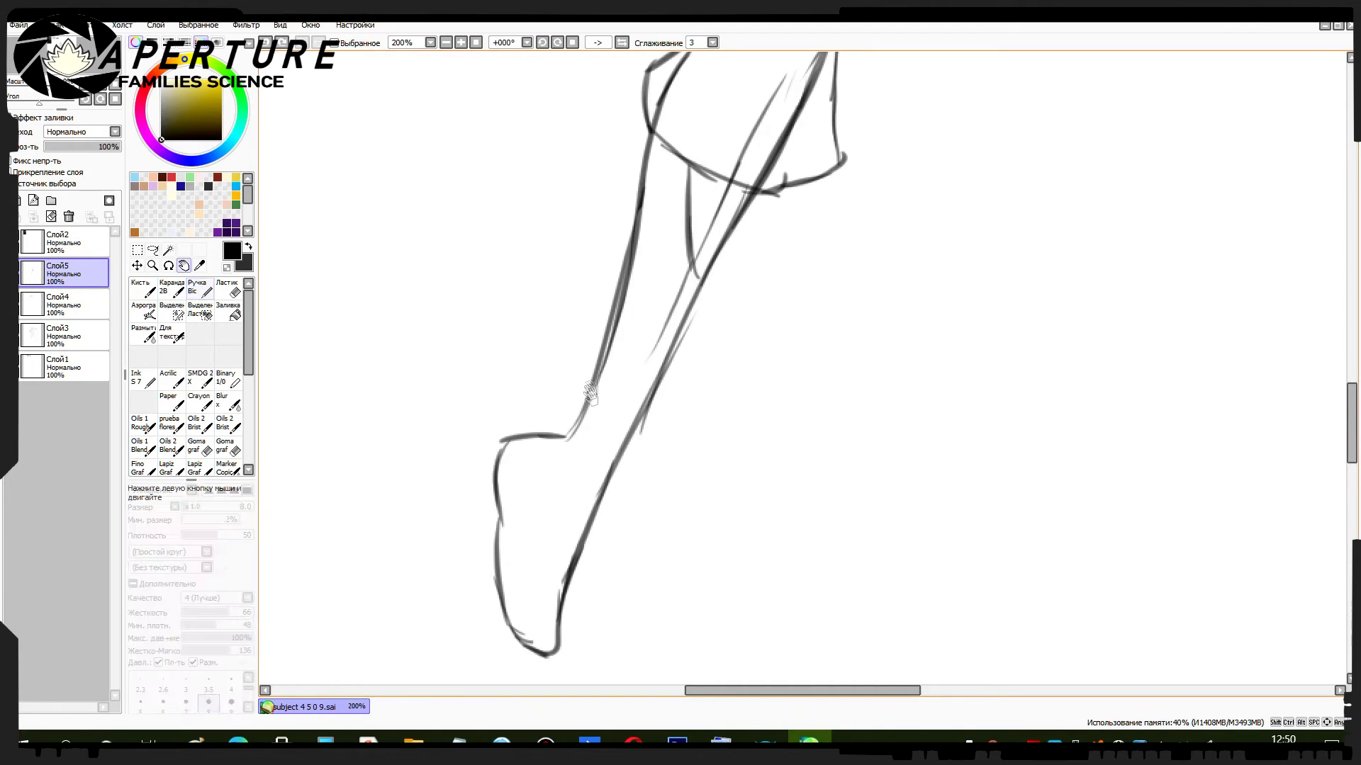
scroll(597, 381, up, 2)
drag(673, 220, 547, 362)
drag(476, 392, 503, 630)
drag(487, 402, 475, 586)
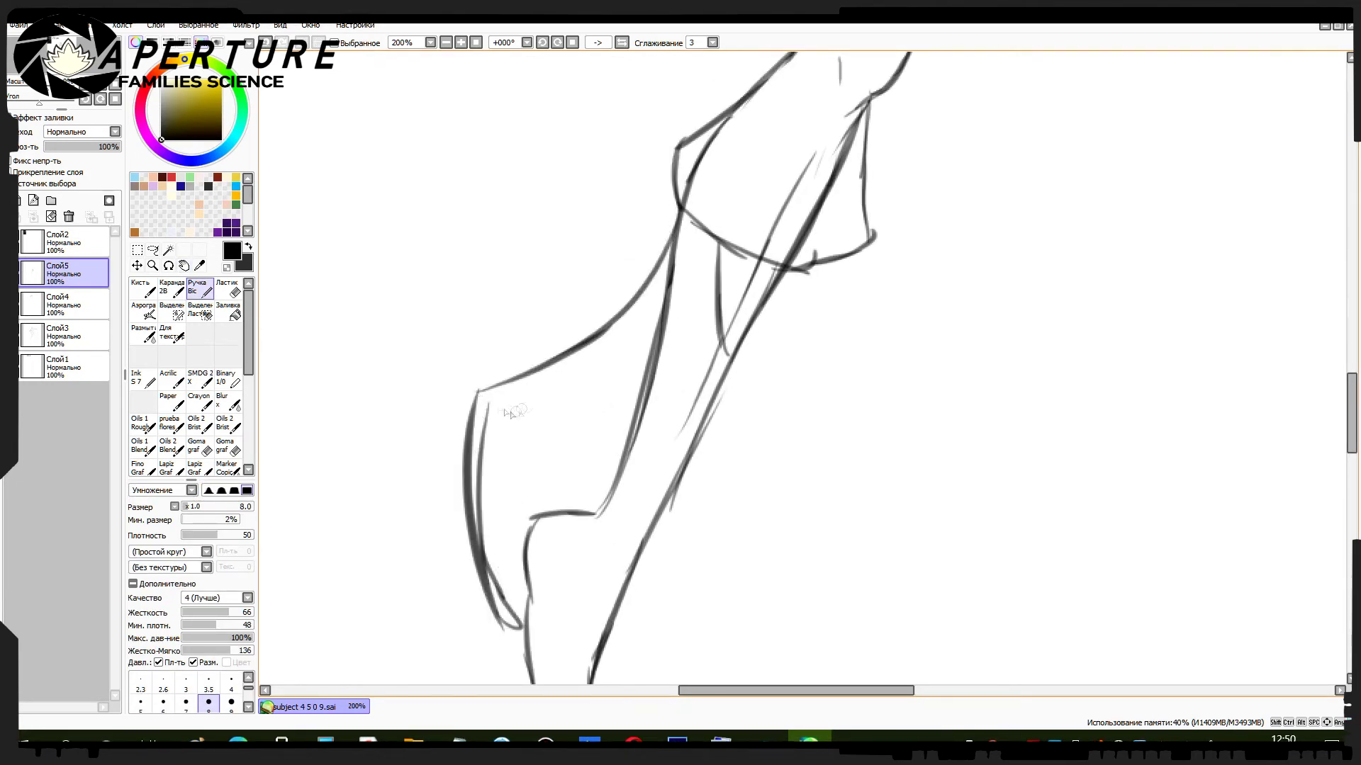
key(ctrl+z)
drag(489, 405, 659, 341)
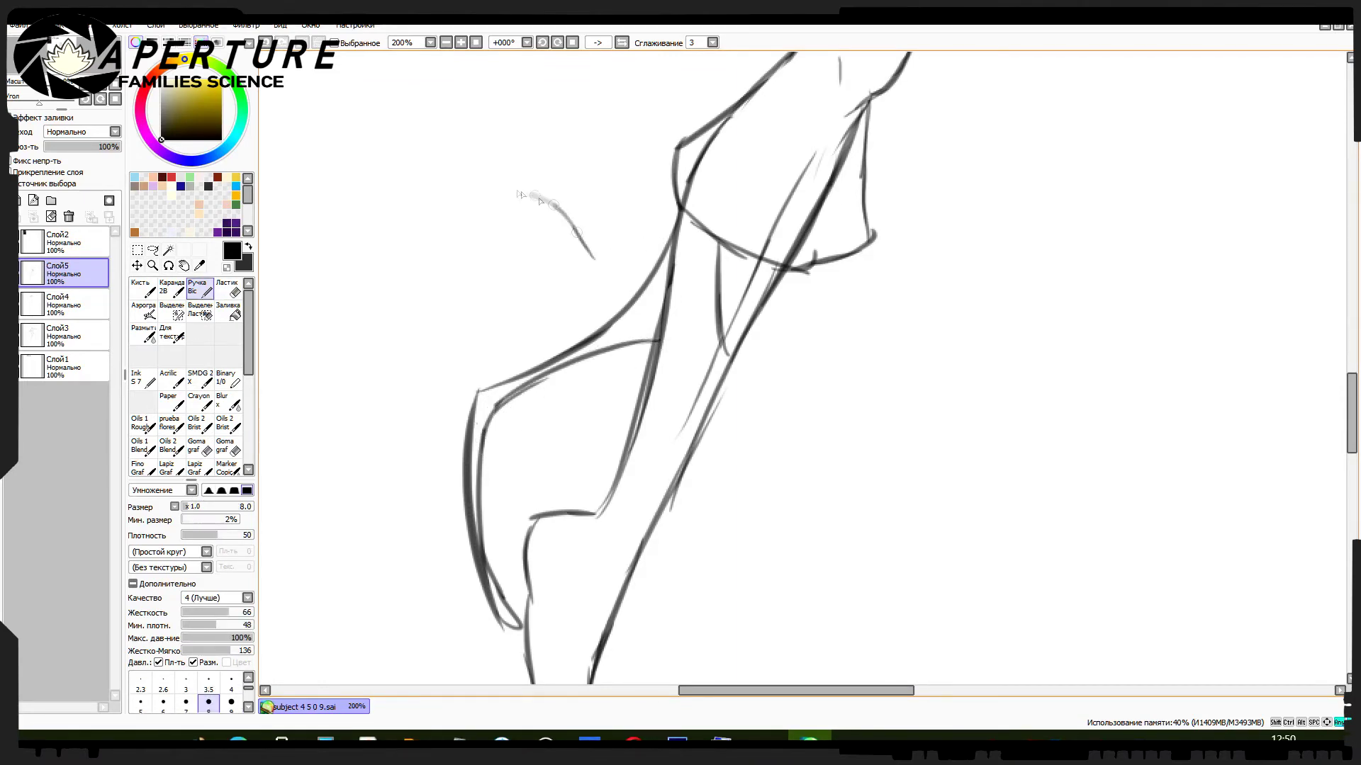
Draw a matching angular heel brace between the raised foot and the thigh, then darken its edges.
drag(597, 263, 500, 170)
scroll(500, 170, down, 1)
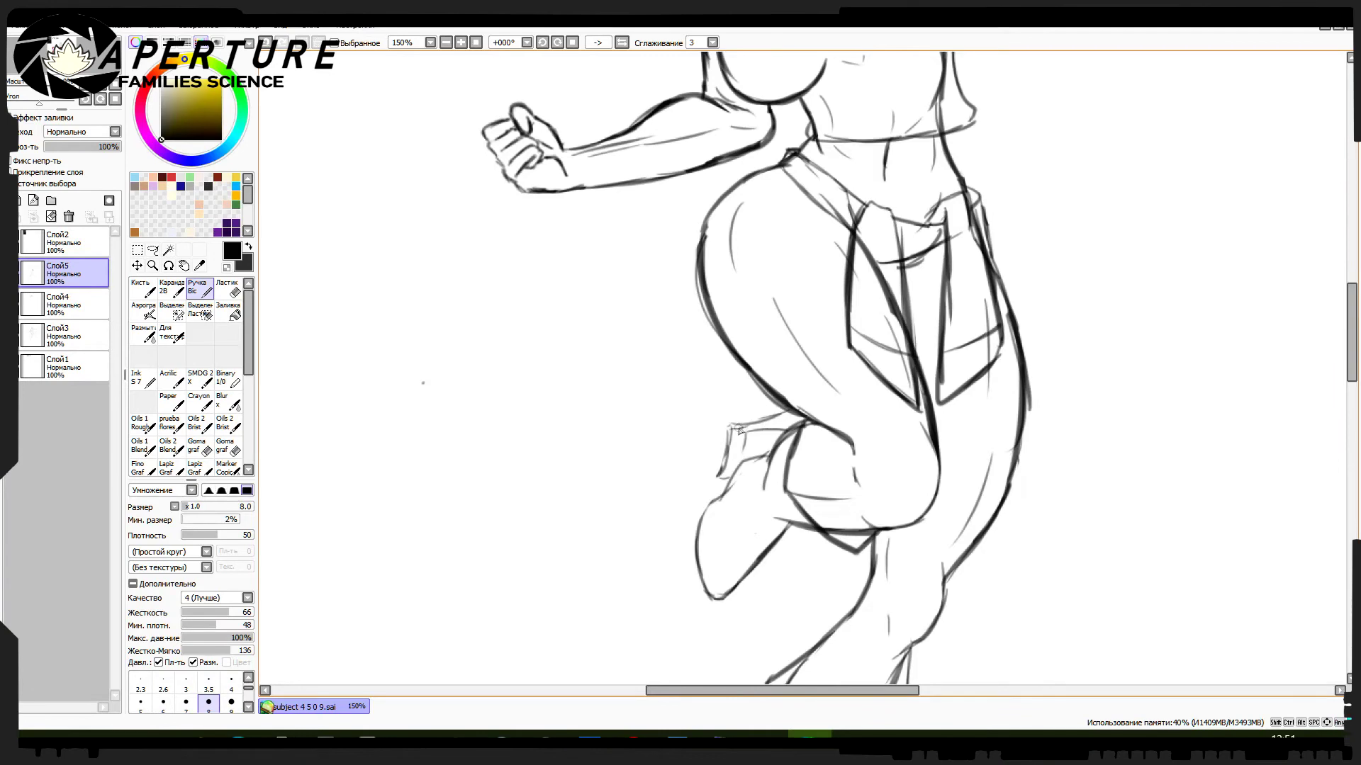
scroll(740, 430, up, 2)
drag(717, 423, 696, 522)
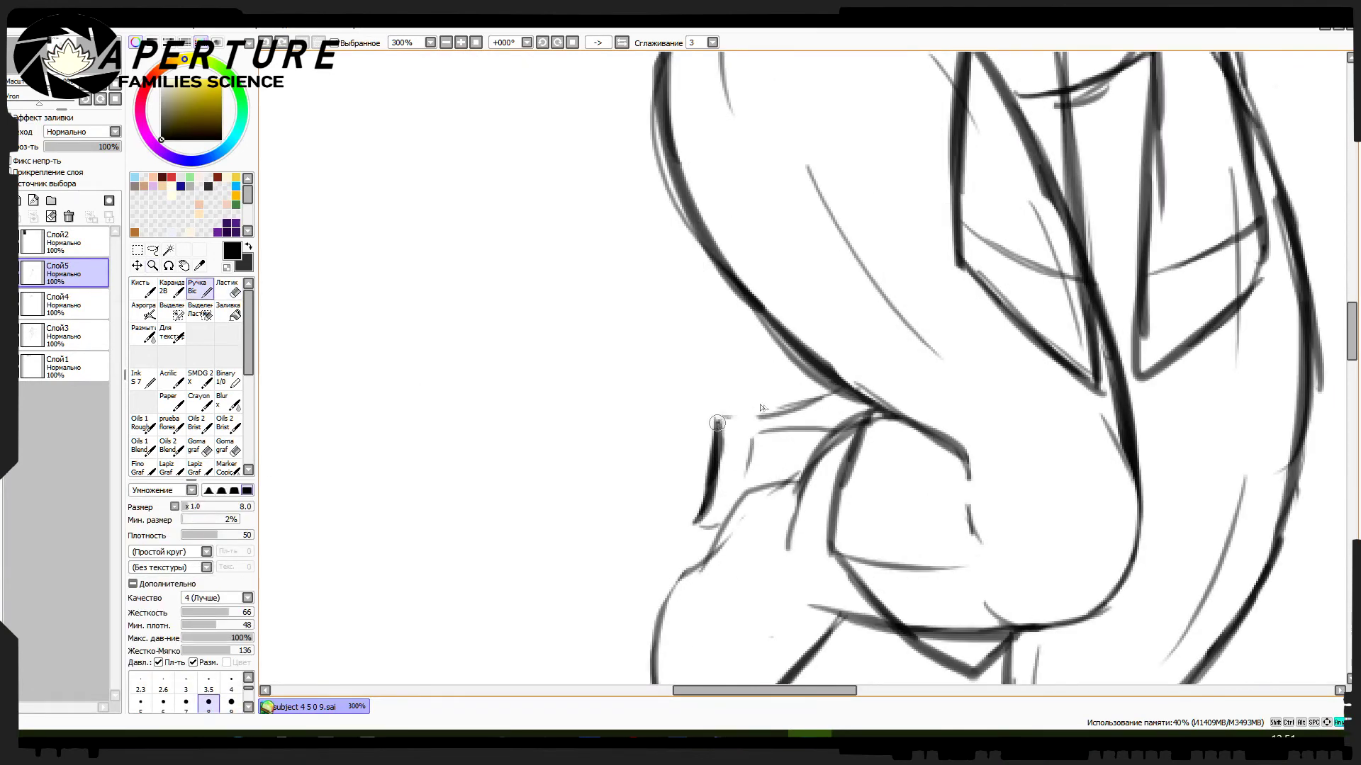
drag(718, 423, 833, 392)
key(e)
key(n)
drag(752, 436, 723, 523)
key(e)
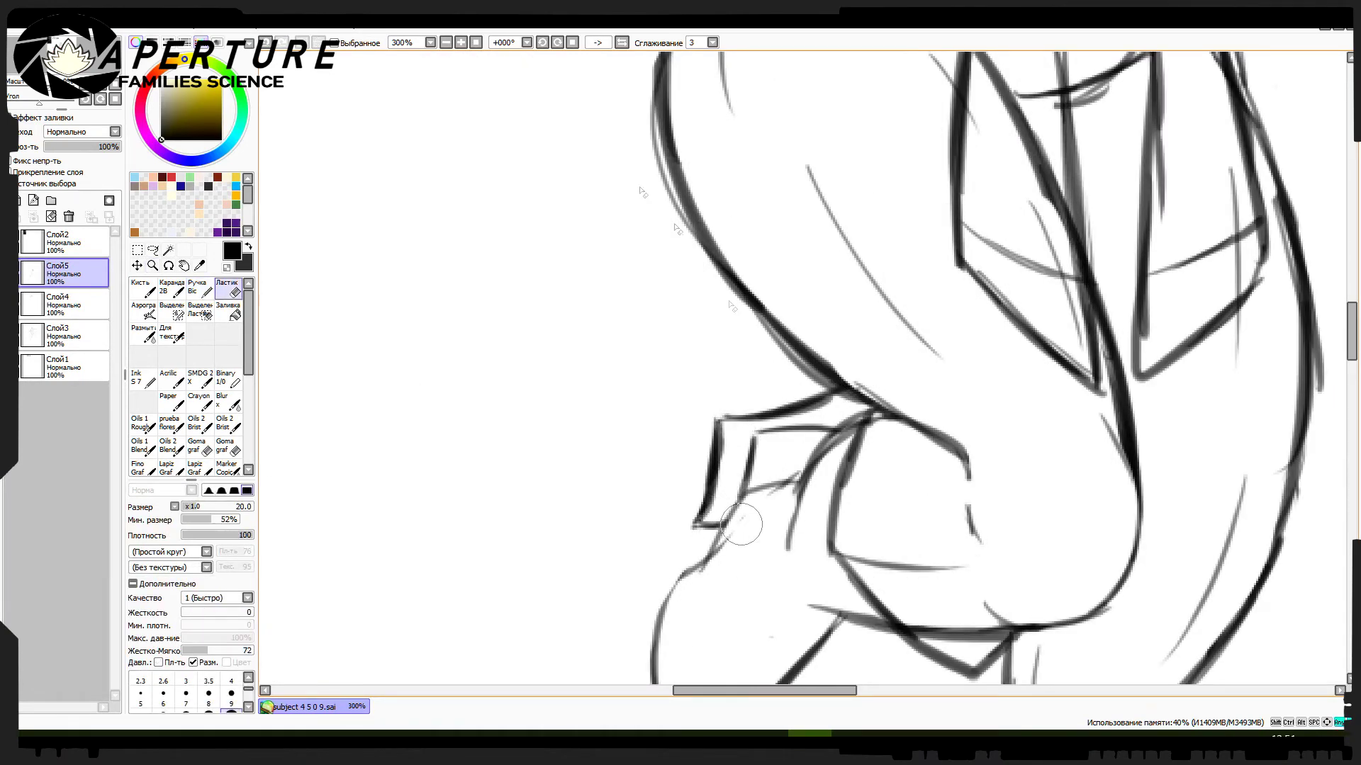
Make the hair layer Слой4 visible again.
scroll(741, 525, down, 6)
scroll(740, 524, up, 3)
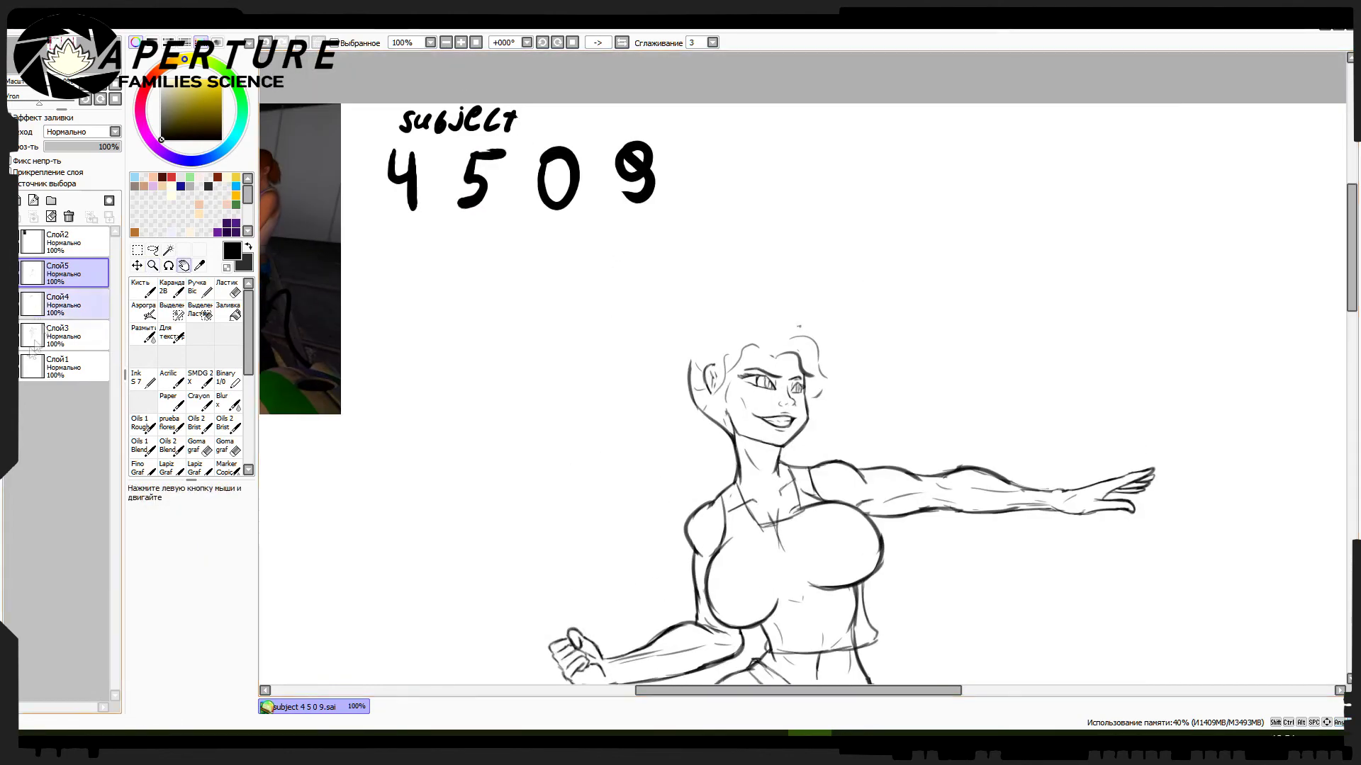
click(20, 305)
drag(754, 653, 673, 394)
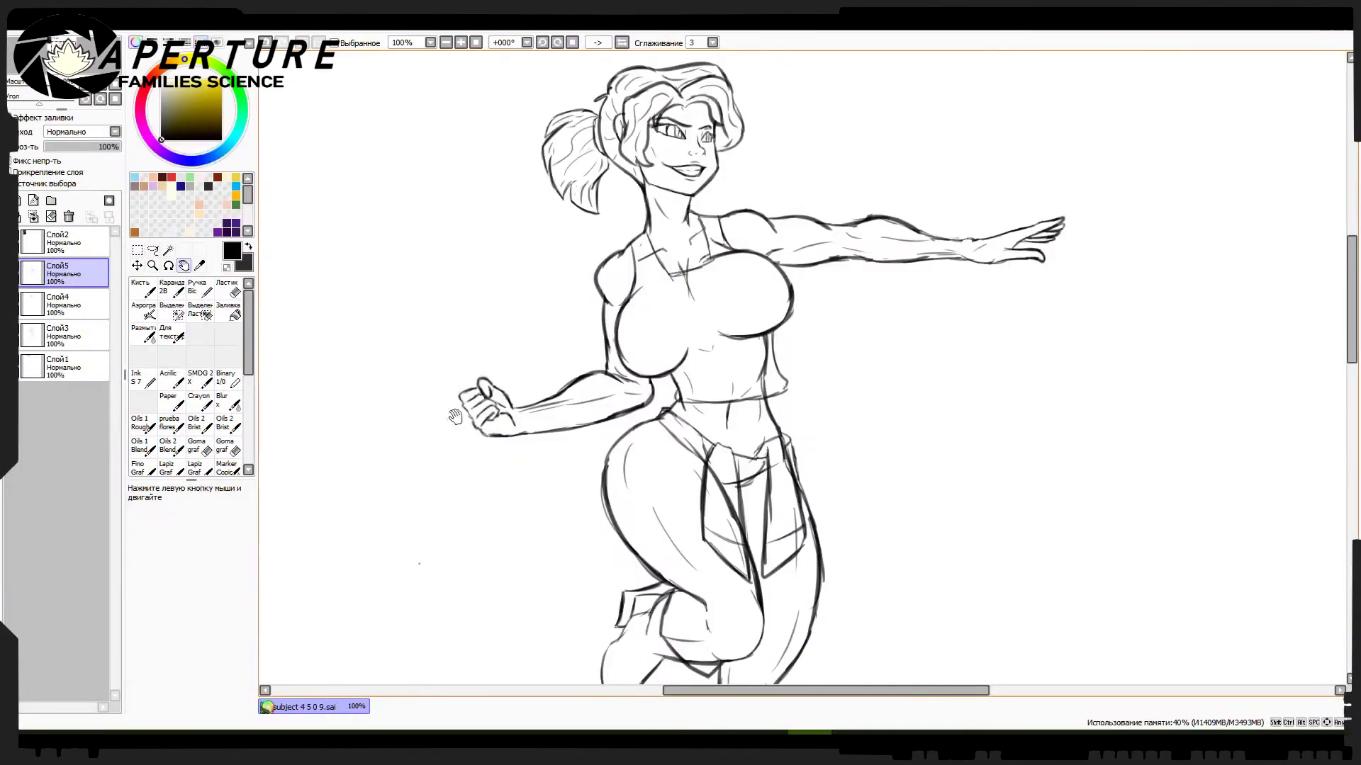
Add curved double bands at the top of the standing leg's cuff and across the bent leg below the knee.
scroll(462, 411, up, 5)
click(152, 265)
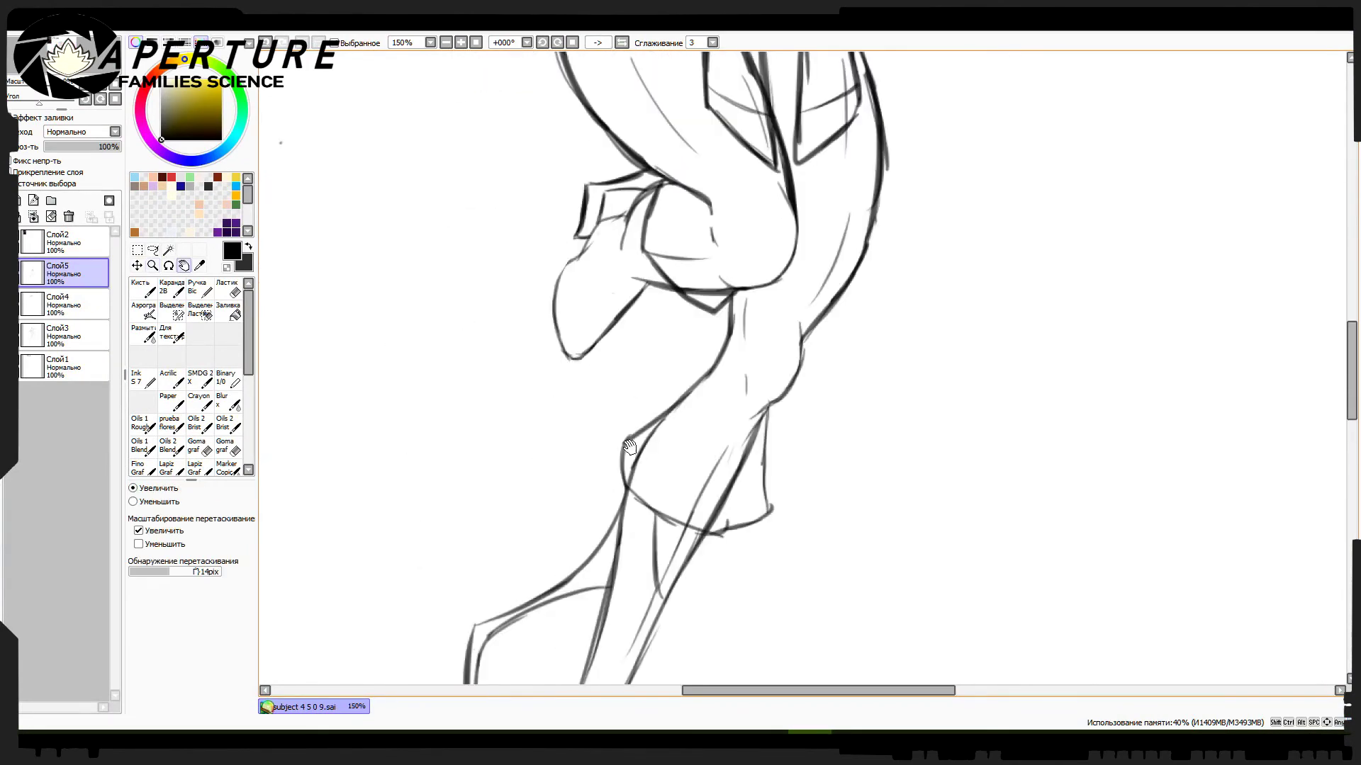
scroll(747, 319, down, 4)
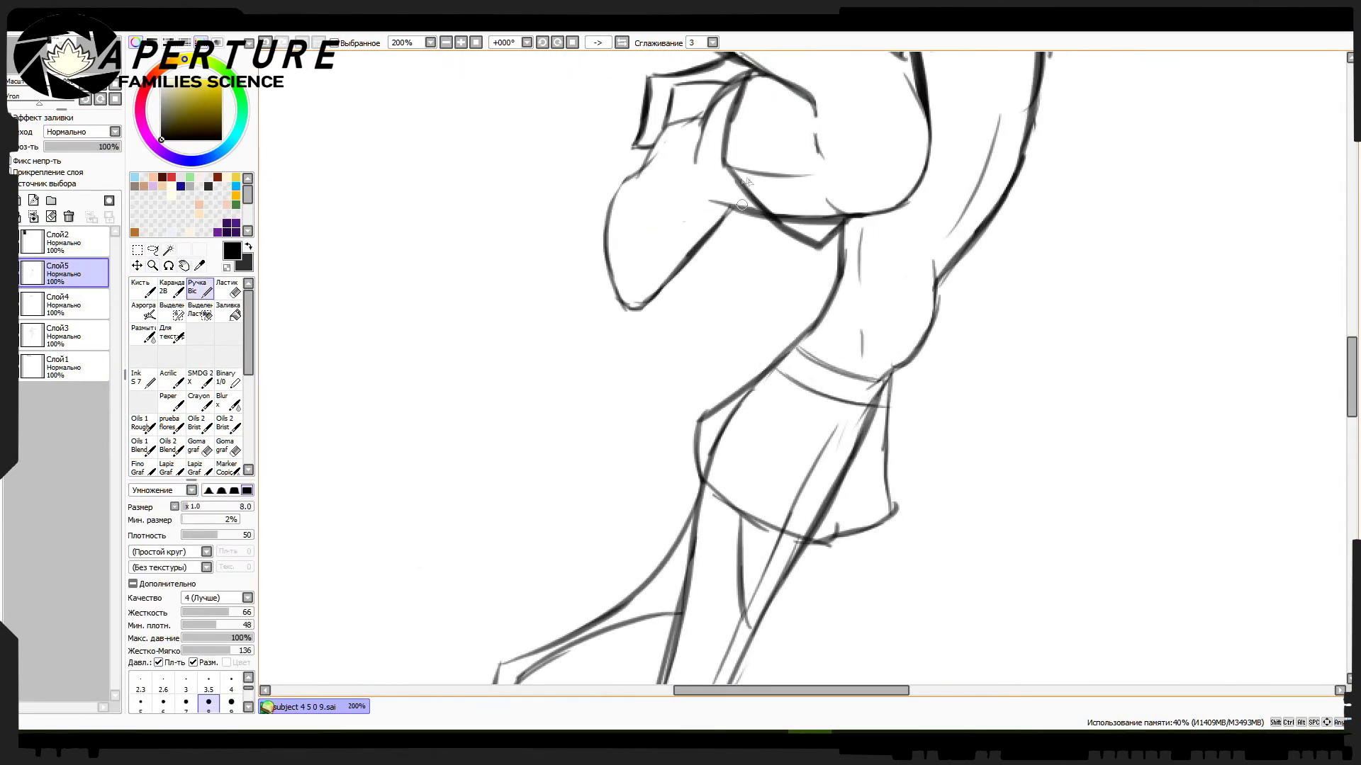
drag(794, 152, 711, 244)
key(n)
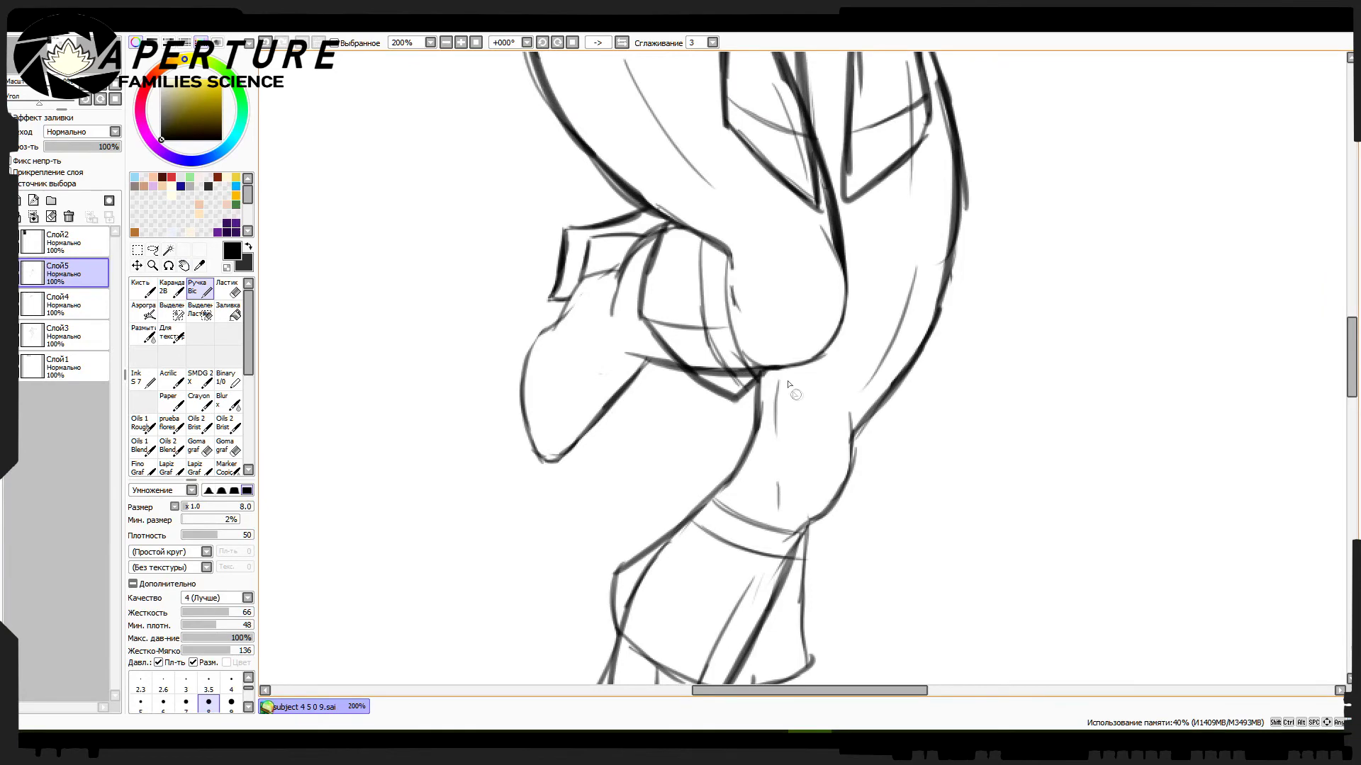
drag(789, 385, 686, 358)
Draw curved bands across the near hip and around the raised thigh, redoing the lowest one.
key(n)
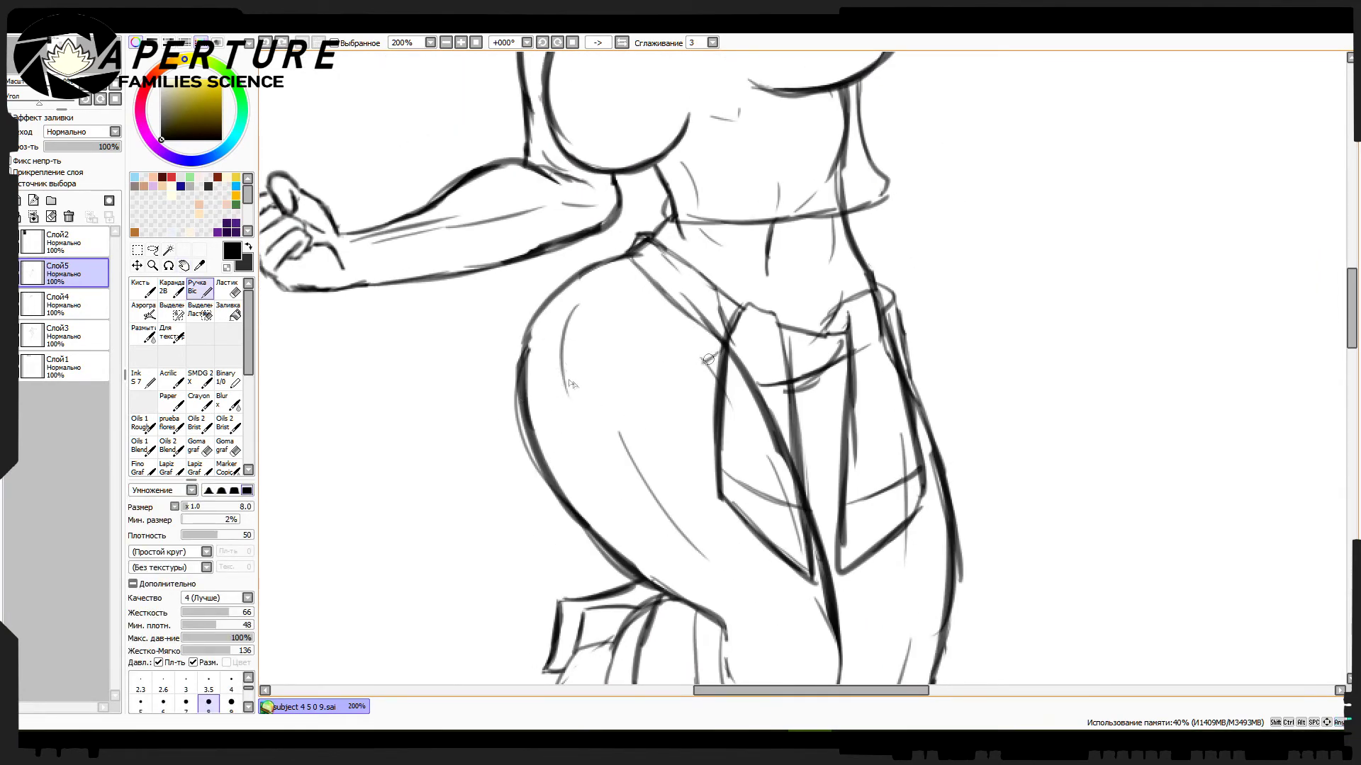
drag(542, 292, 645, 283)
drag(521, 355, 623, 352)
drag(530, 360, 482, 415)
drag(483, 416, 630, 426)
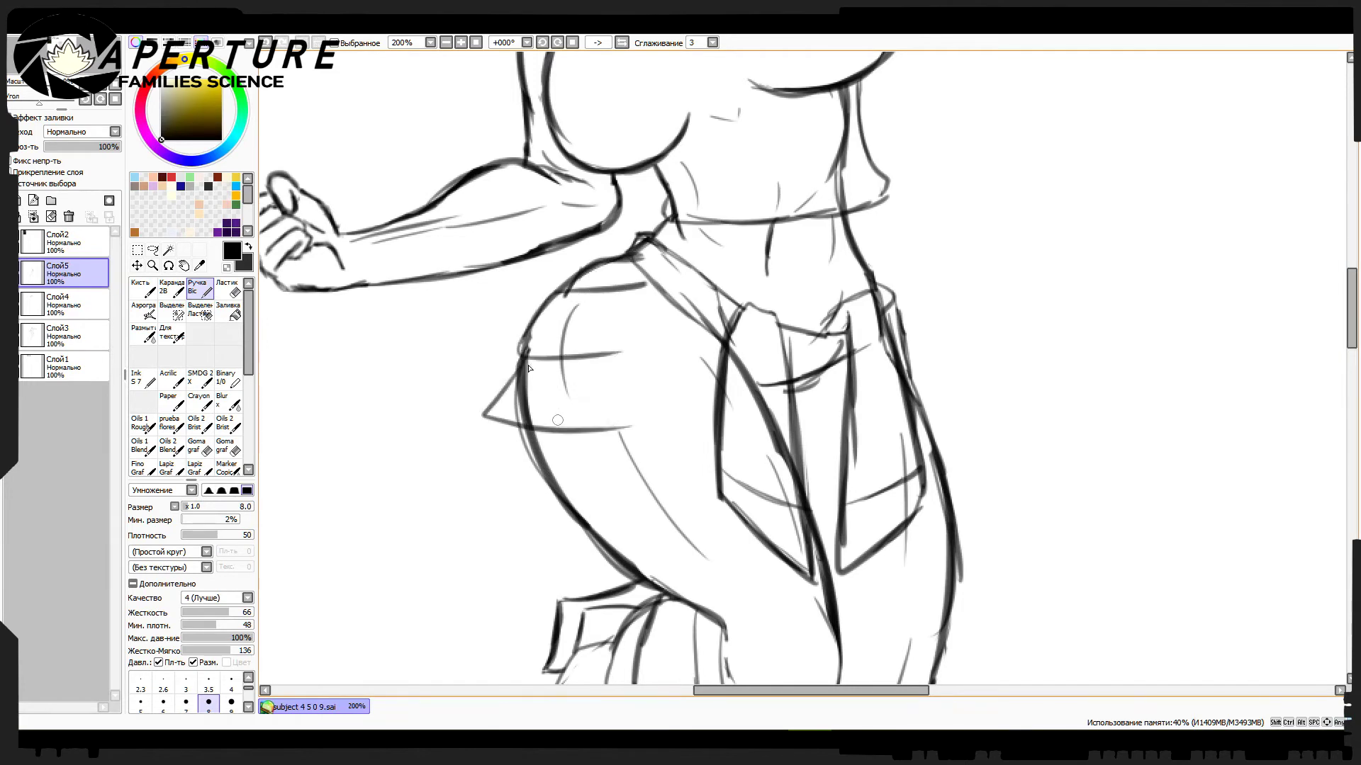
key(ctrl+z)
key(ctrl+z)
drag(518, 360, 714, 398)
drag(588, 355, 698, 332)
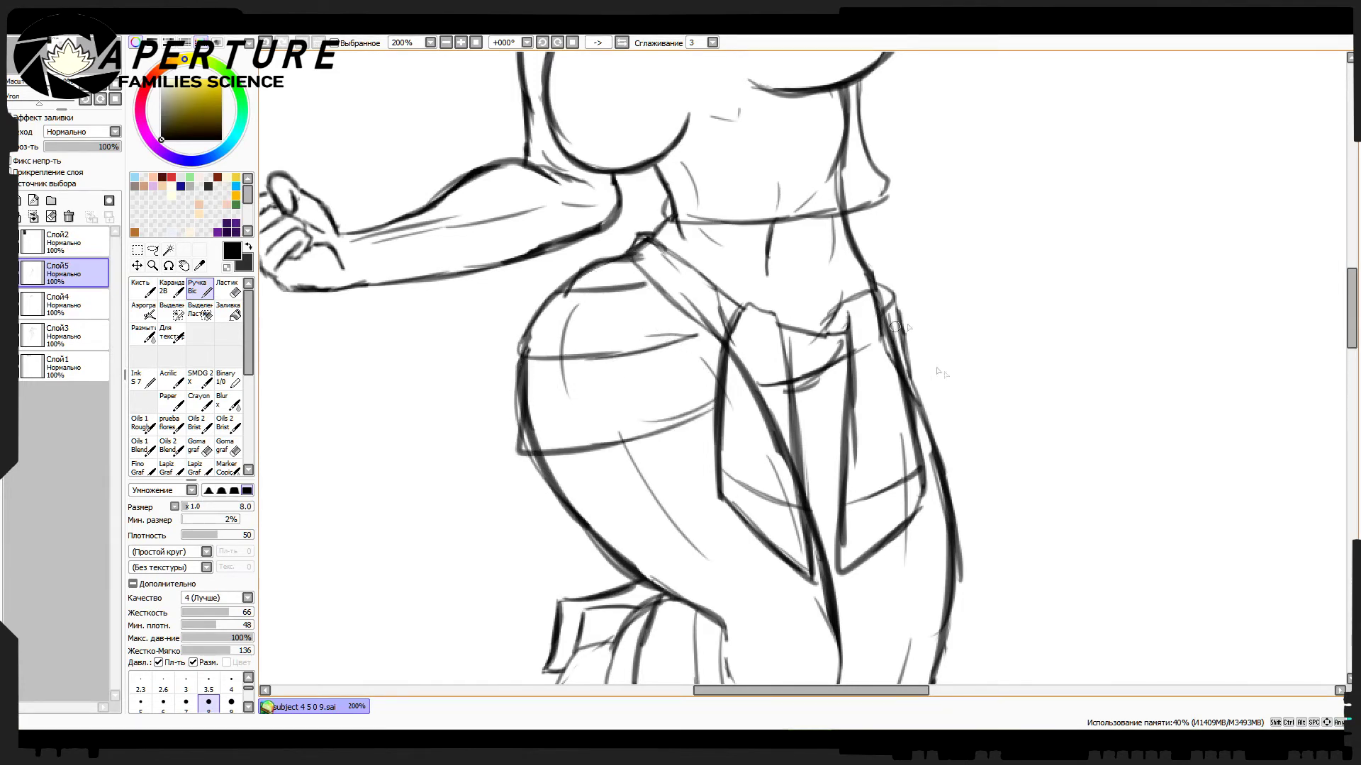
Draw loose cloth ends sticking out from the belt at the far hip.
drag(895, 301, 951, 373)
drag(897, 308, 934, 367)
drag(925, 436, 964, 454)
mouse_move(916, 384)
mouse_down()
mouse_move(984, 409)
mouse_move(971, 453)
mouse_up()
key(e)
key(e)
mouse_move(951, 374)
mouse_down()
mouse_move(947, 398)
mouse_move(981, 411)
mouse_move(977, 429)
mouse_up()
key(e)
key(e)
Replace the standing leg's short calf line with a longer slanted line running from the cuff toward the ankle.
scroll(780, 354, down, 5)
scroll(780, 354, up, 6)
click(446, 43)
mouse_move(496, 638)
mouse_down()
mouse_move(531, 470)
mouse_move(700, 276)
mouse_move(698, 342)
mouse_up()
key(n)
key(e)
key(e)
key(e)
key(n)
mouse_move(704, 239)
mouse_down()
mouse_move(648, 429)
mouse_move(682, 358)
mouse_move(684, 399)
mouse_move(647, 418)
mouse_move(659, 436)
mouse_up()
key(e)
key(n)
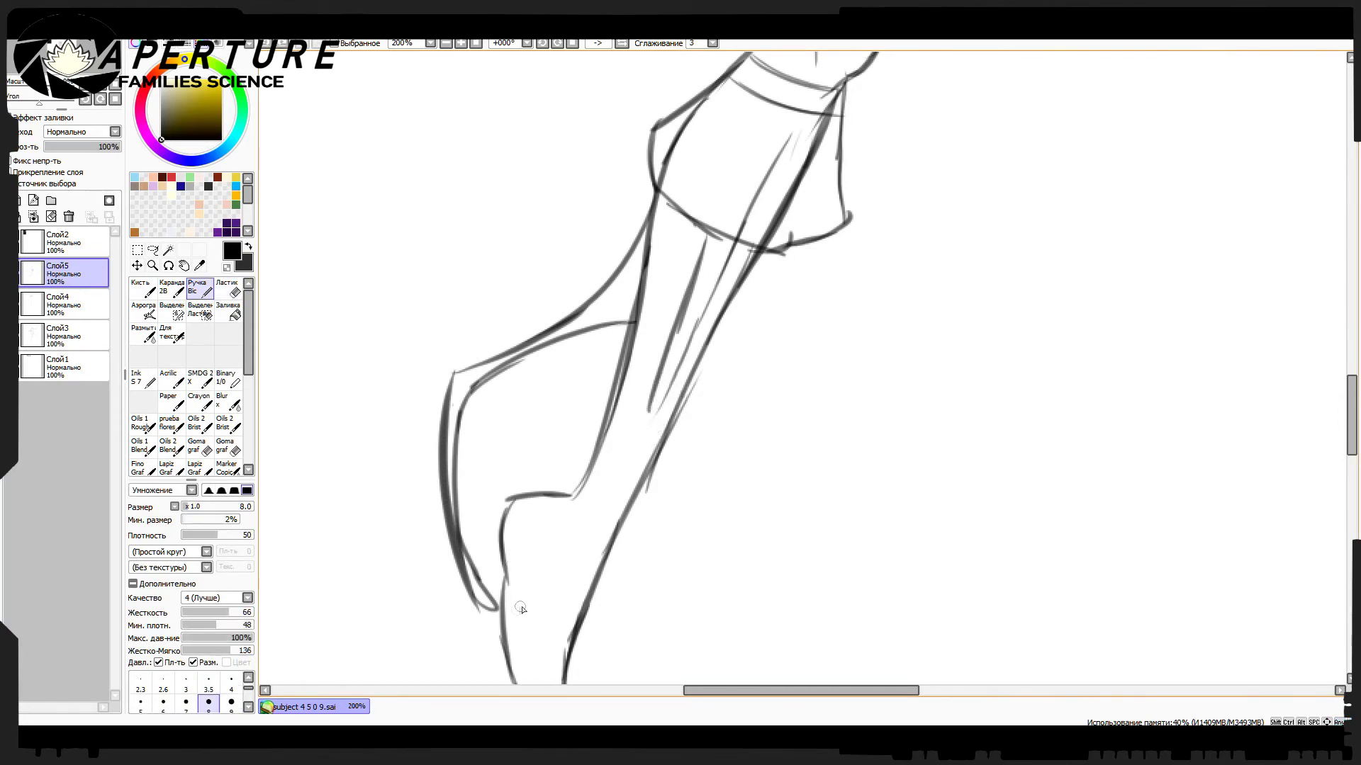
Draw the boot's strap lines across the standing foot's ankle and instep, with small seams at the shin and heel.
key(ctrl+z)
key(ctrl+z)
drag(504, 592, 629, 507)
drag(681, 399, 666, 360)
drag(618, 521, 659, 319)
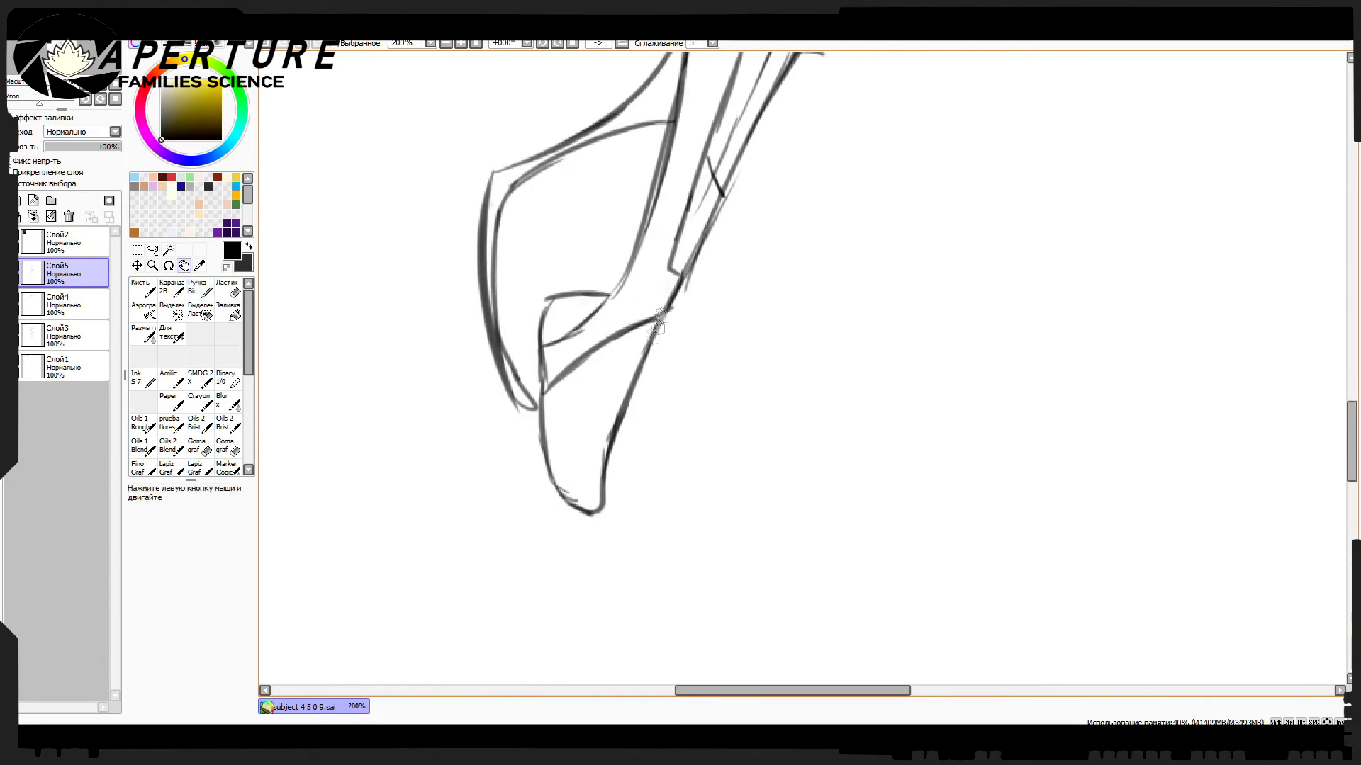
drag(576, 298, 573, 332)
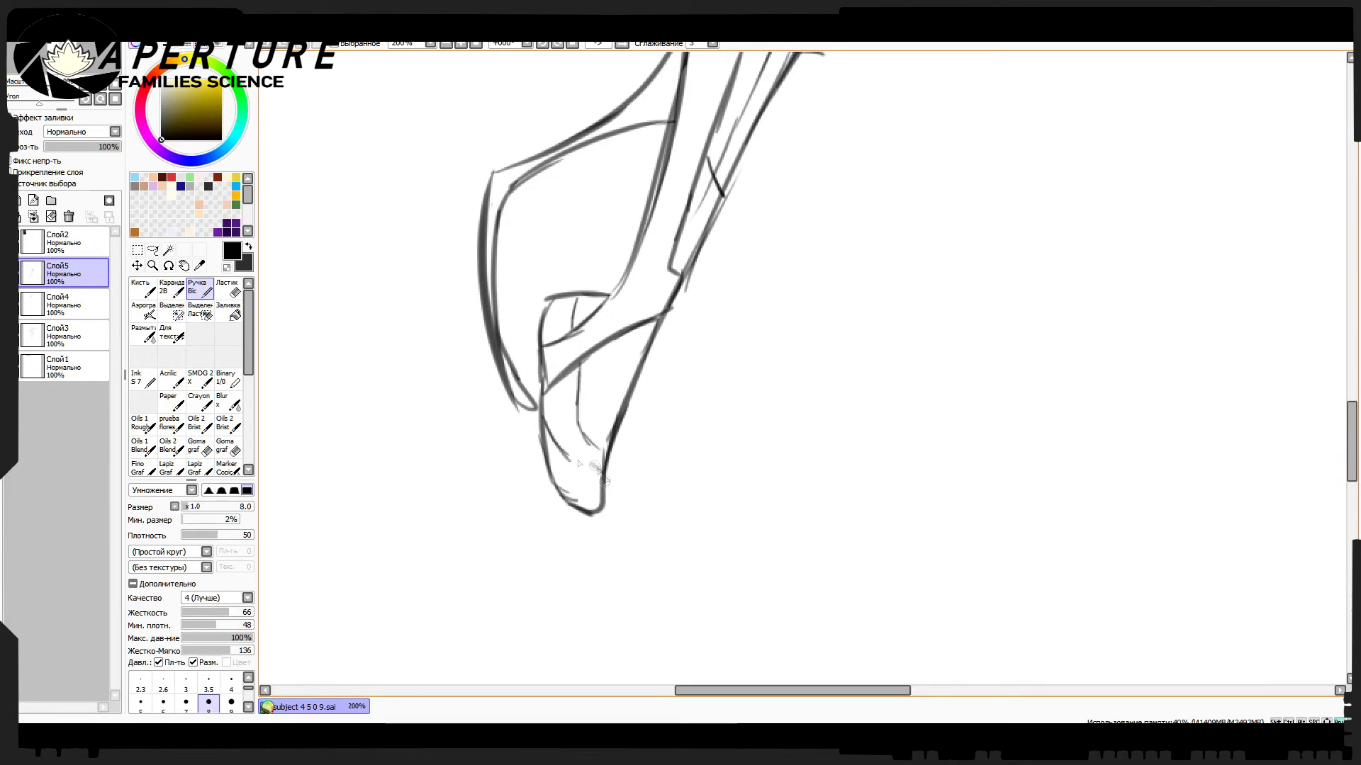
Add matching boot strap and sole lines to the raised foot's ankle, instep and toe.
drag(572, 258, 534, 507)
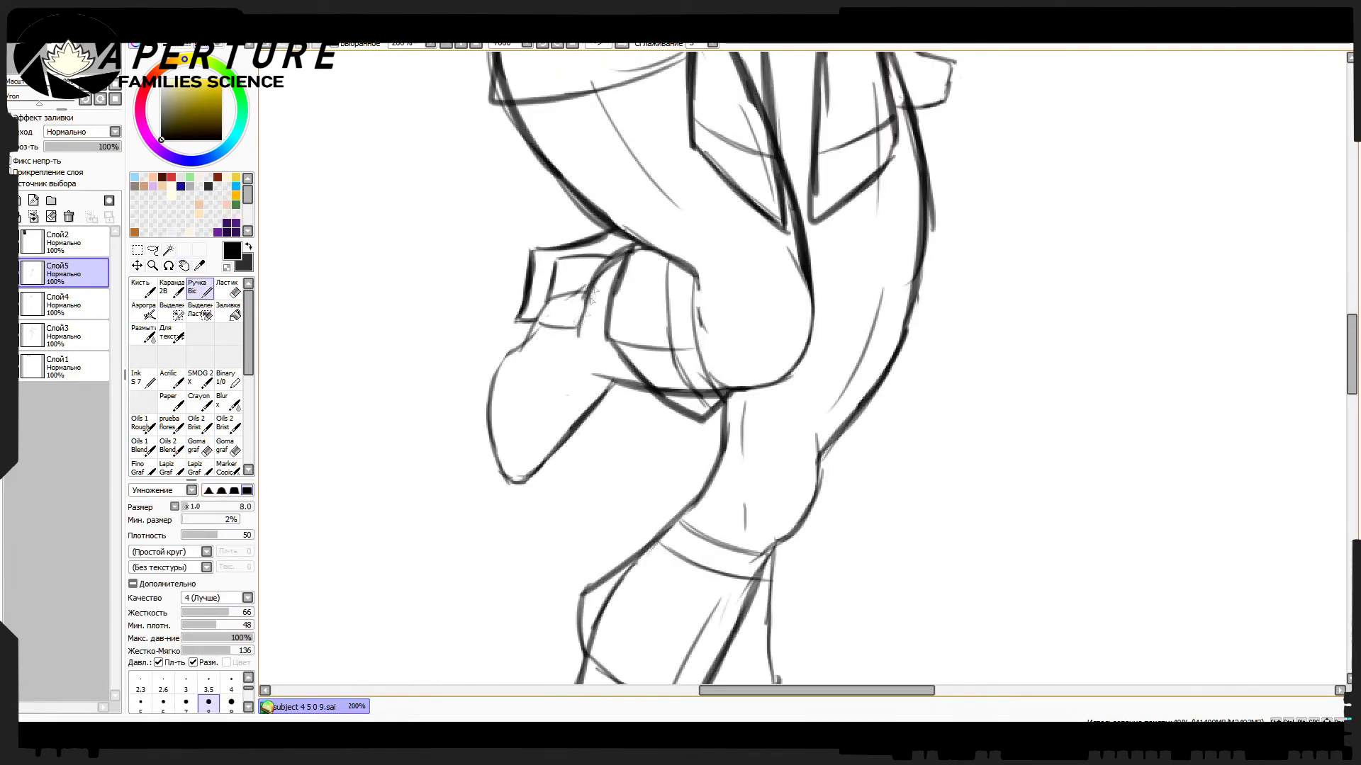
drag(533, 345, 623, 379)
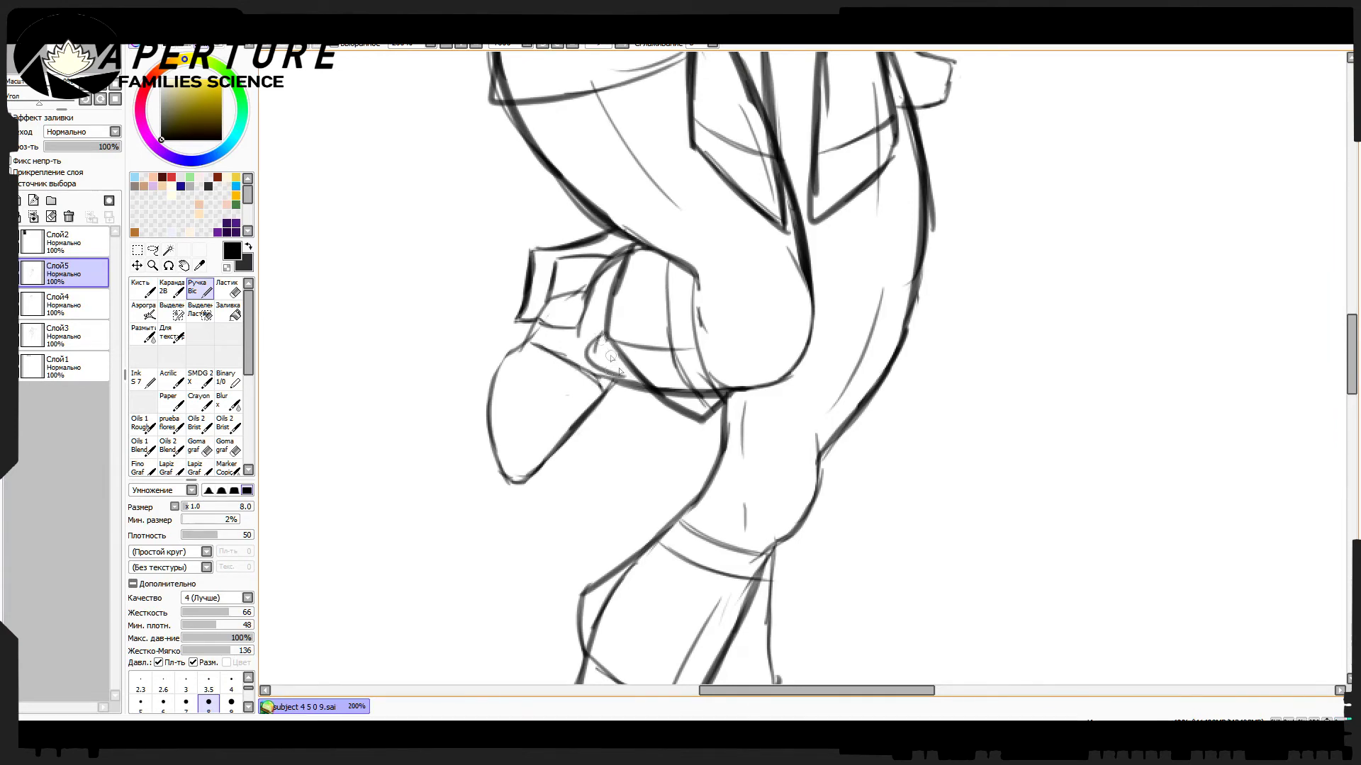
mouse_move(531, 354)
mouse_down()
mouse_move(509, 409)
mouse_move(518, 440)
mouse_move(555, 431)
mouse_up()
drag(521, 354, 492, 422)
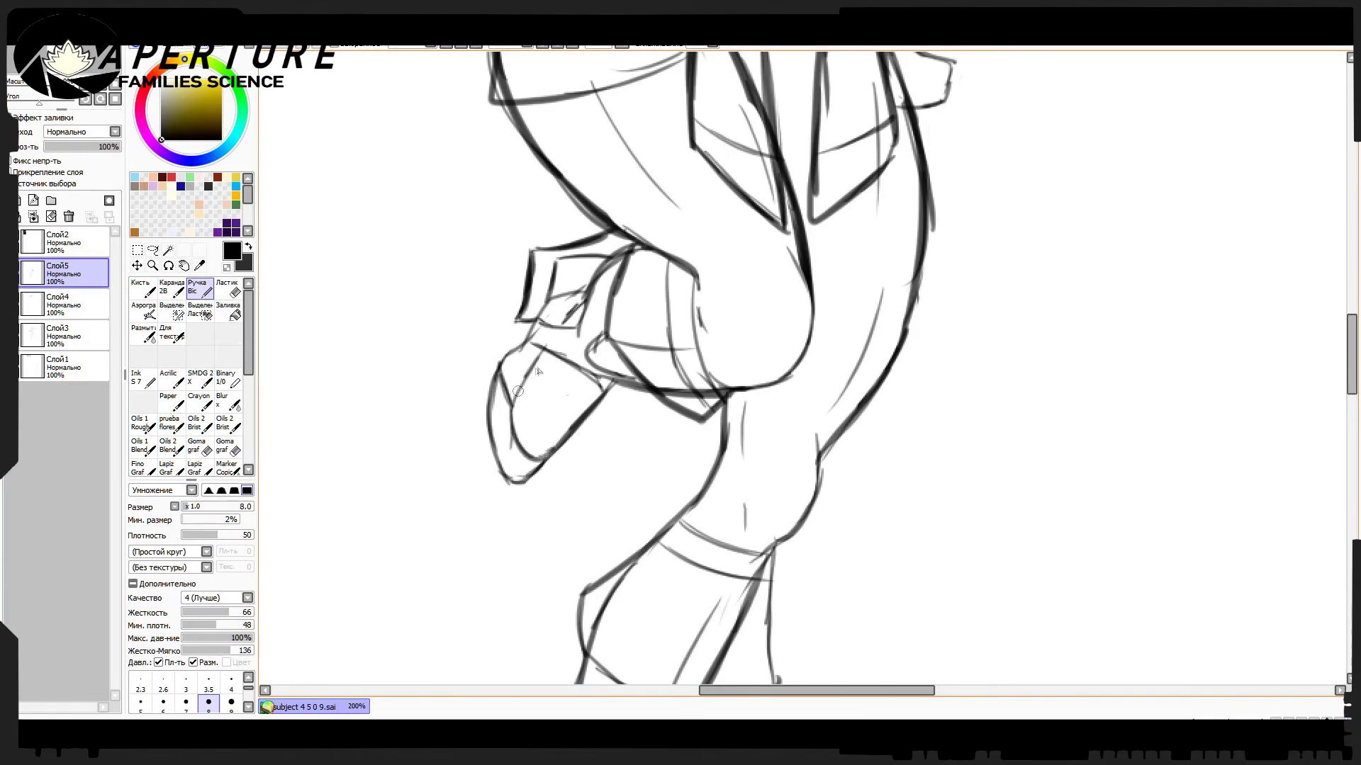
Redraw the outer and inner edges of the raised foot's heel brace as a rounded curve.
drag(511, 298, 496, 326)
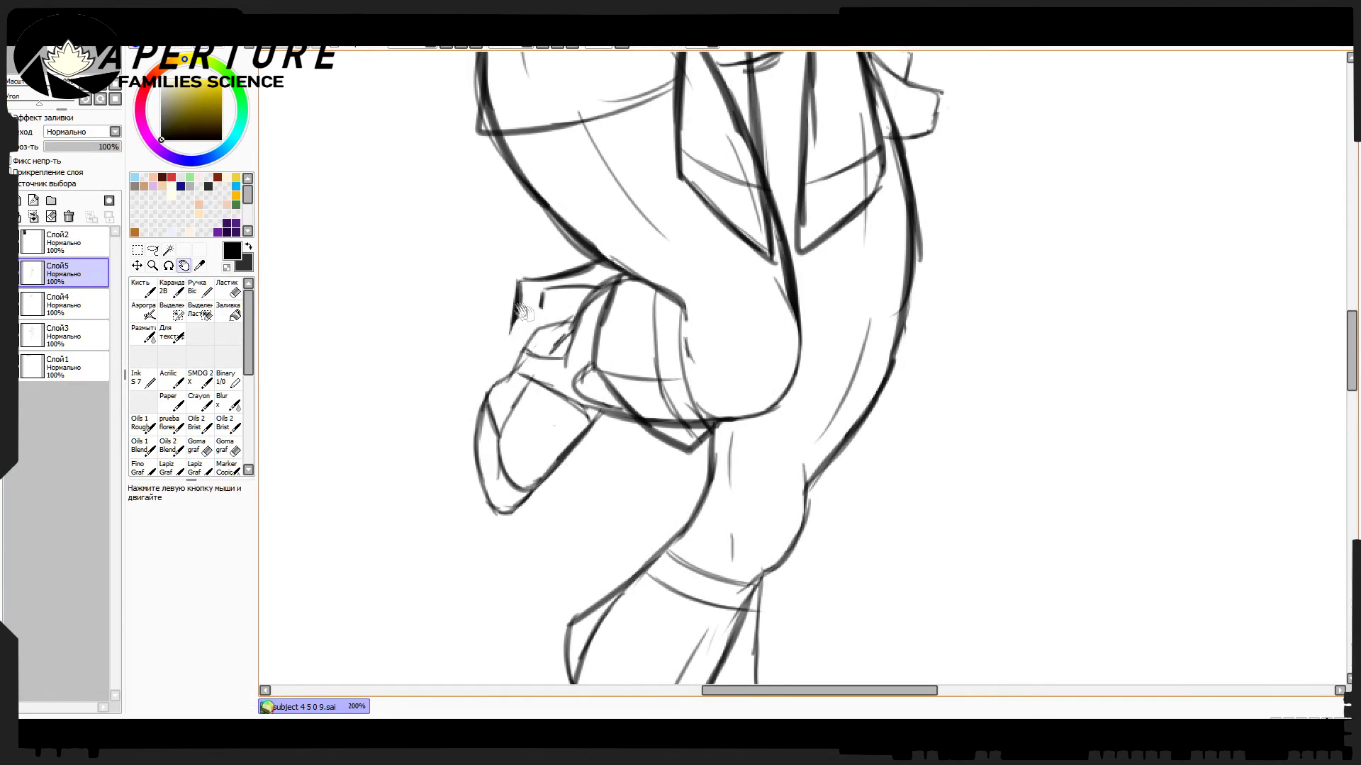
key(ctrl+z)
mouse_move(516, 287)
mouse_down()
mouse_move(499, 358)
mouse_move(517, 354)
mouse_up()
drag(531, 301, 525, 334)
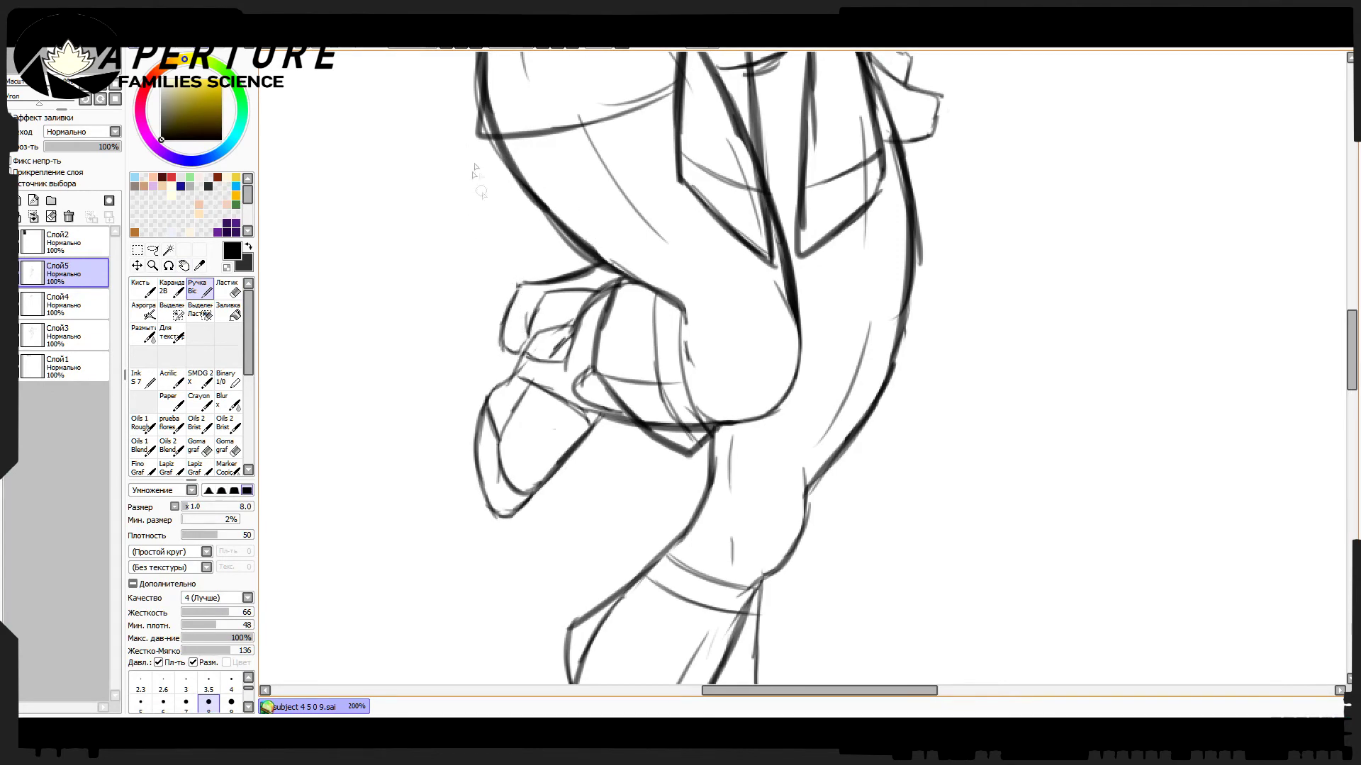
Add a waist line just below the cropped top's hem.
scroll(522, 262, down, 5)
scroll(677, 475, up, 3)
scroll(677, 475, down, 4)
scroll(677, 475, up, 2)
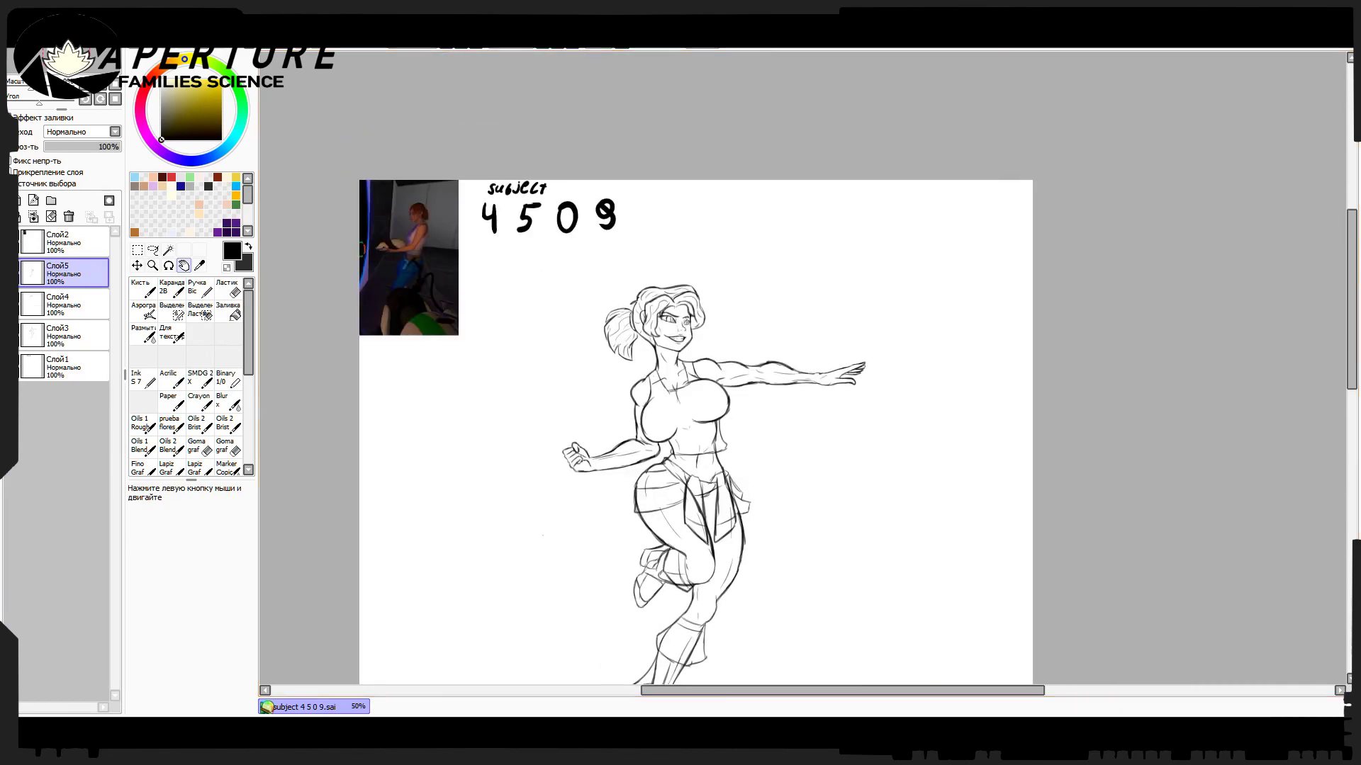
scroll(680, 454, up, 3)
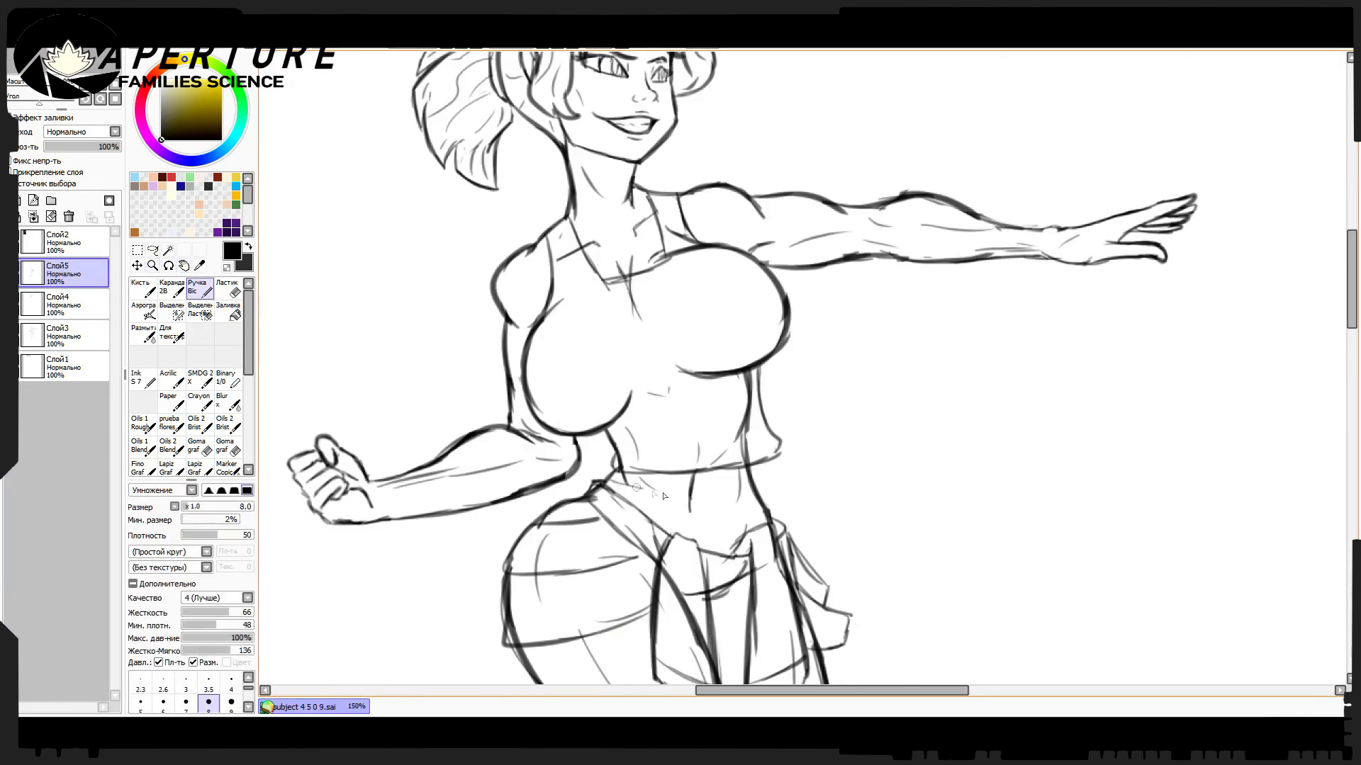
scroll(678, 377, down, 2)
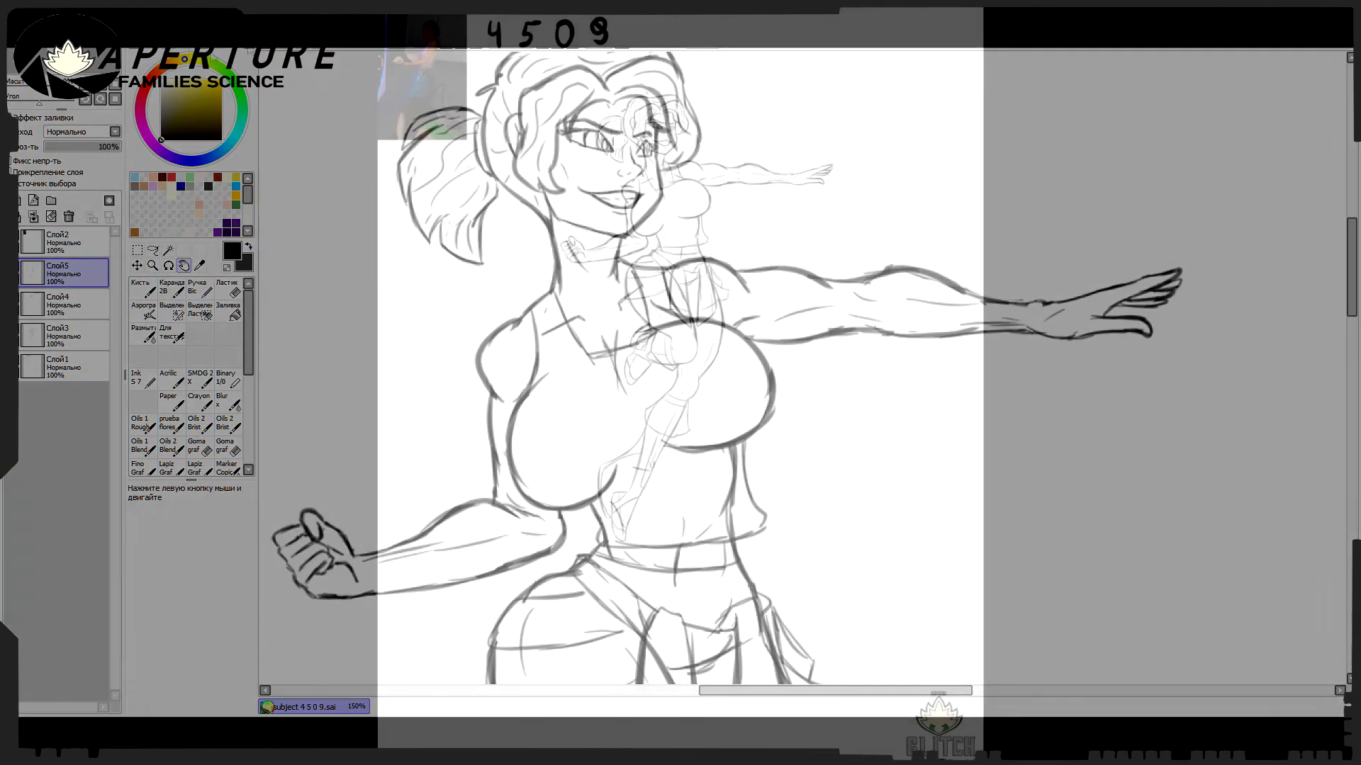